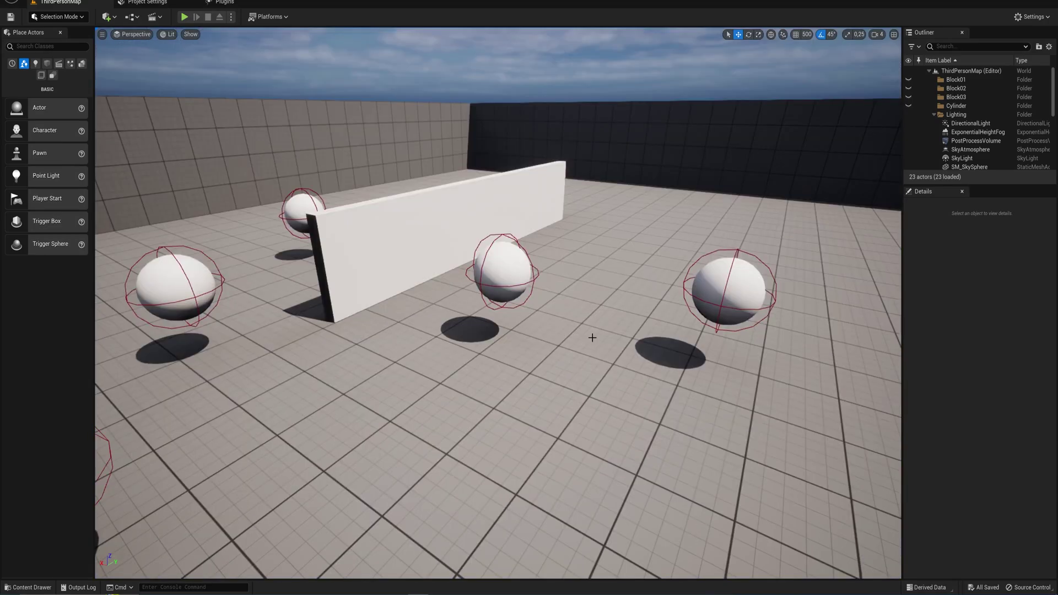
- Create a level asset named Level1 in the Content folder and open it
key(ctrl+space)
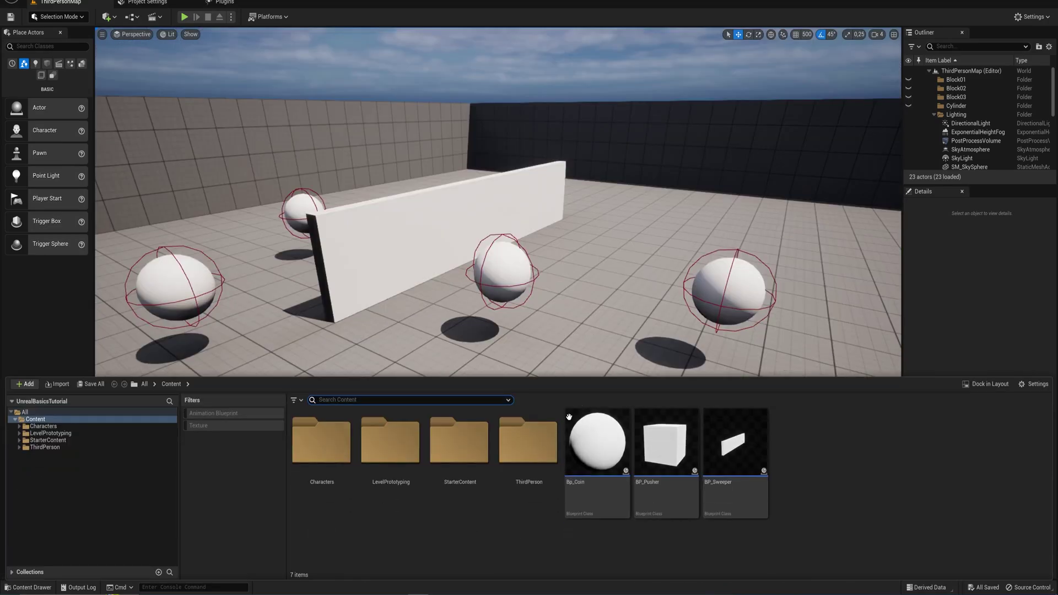
right_click(792, 438)
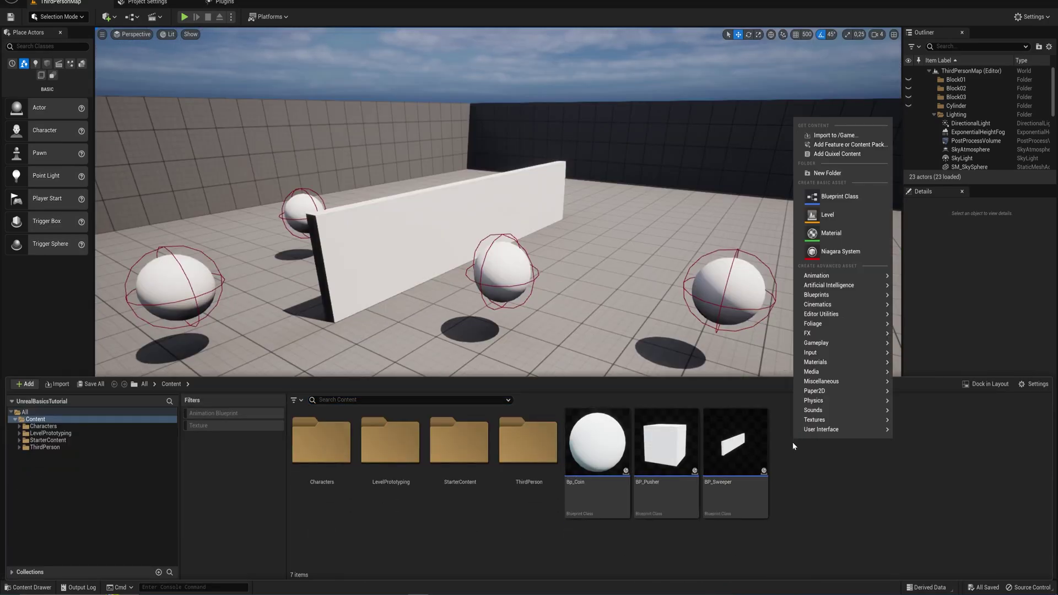
click(829, 214)
text(Lev)
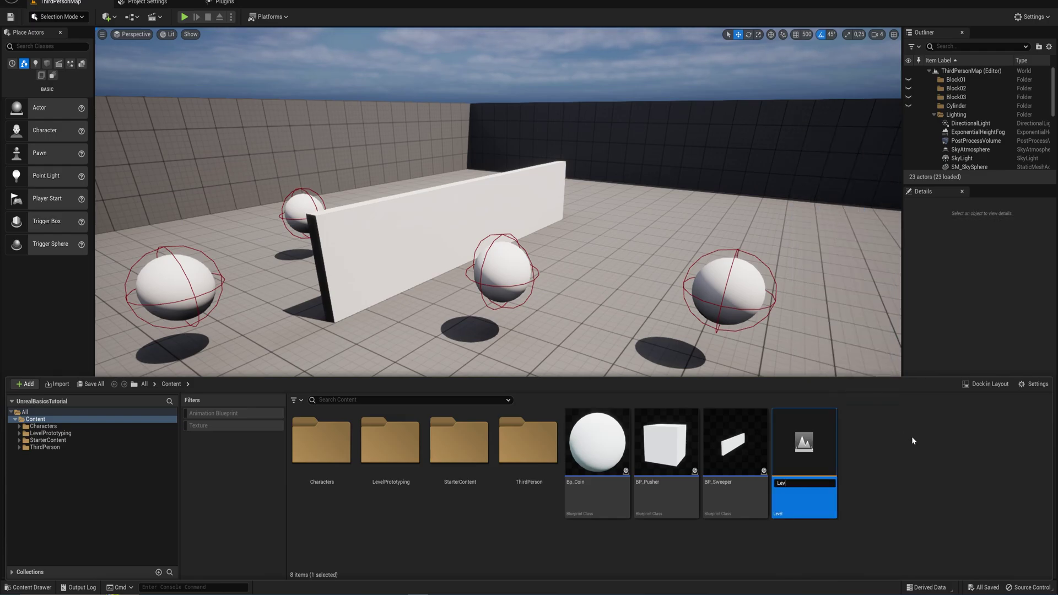
text(el1)
key(Return)
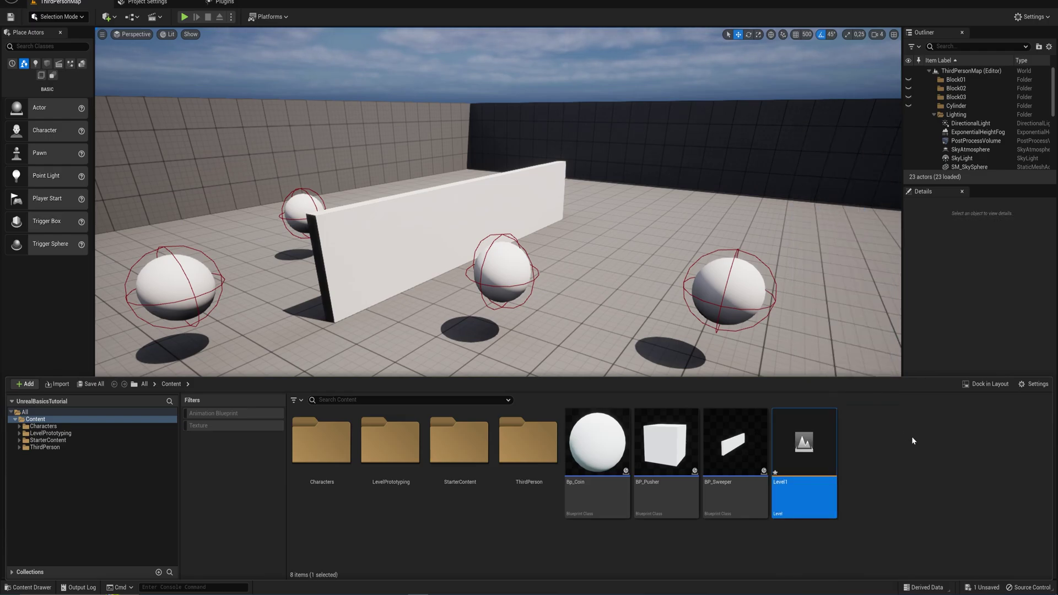
double_click(803, 441)
click(551, 392)
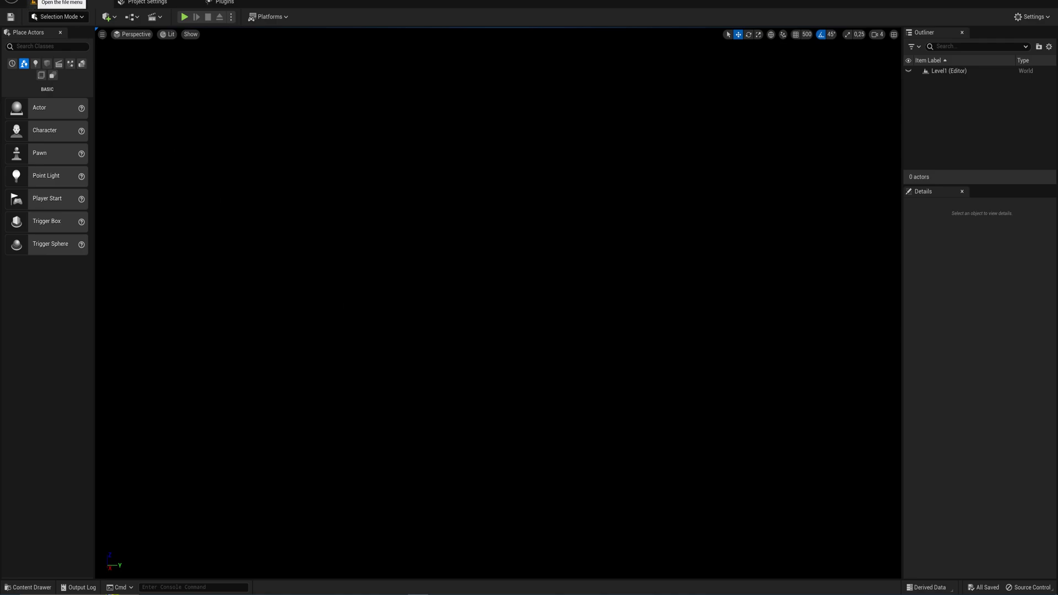
- Create a new level from the Basic template
click(31, 3)
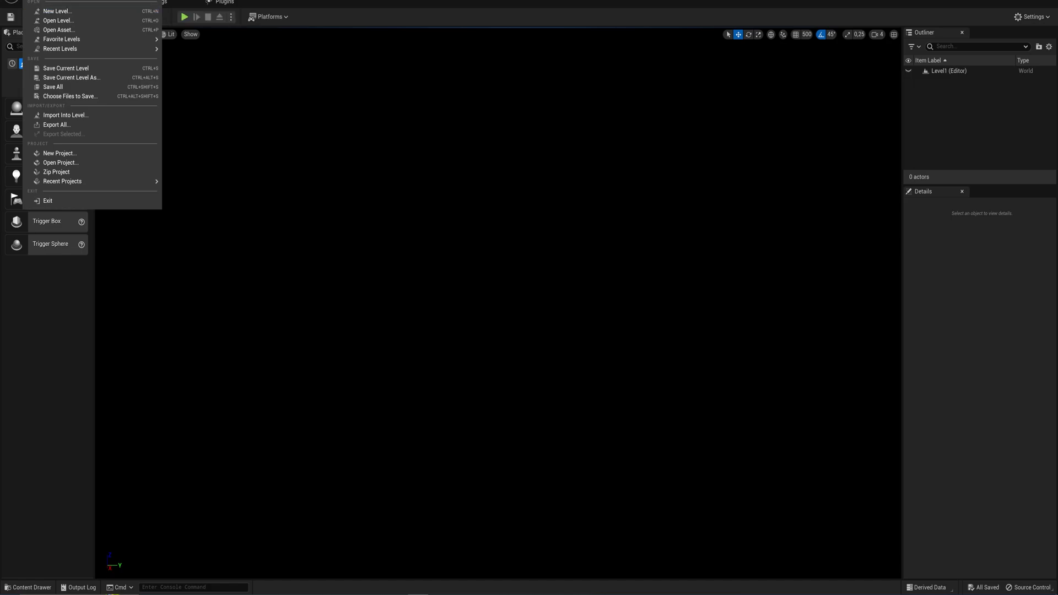
click(73, 11)
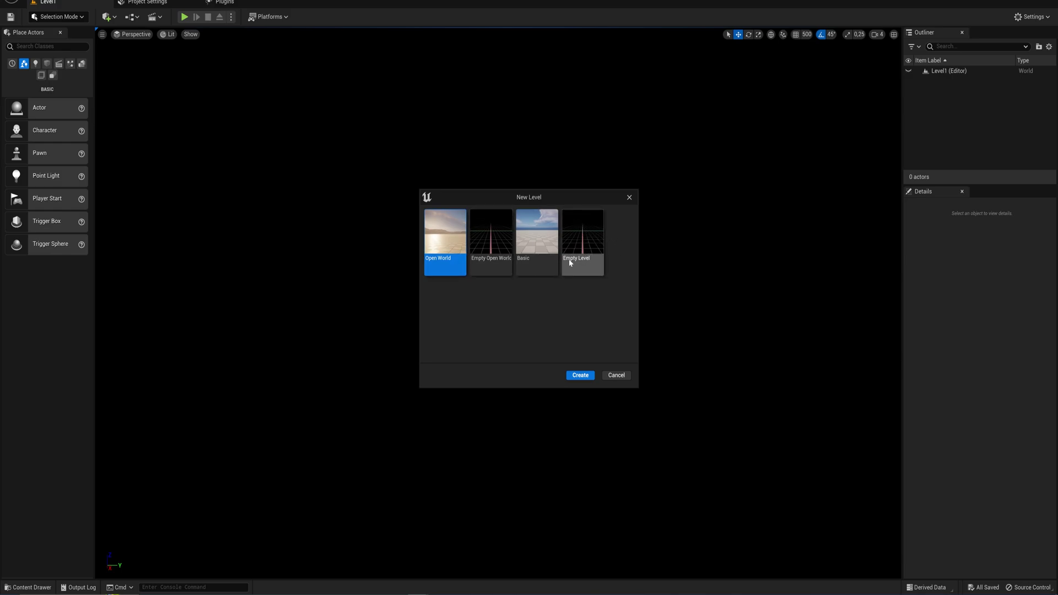
double_click(539, 237)
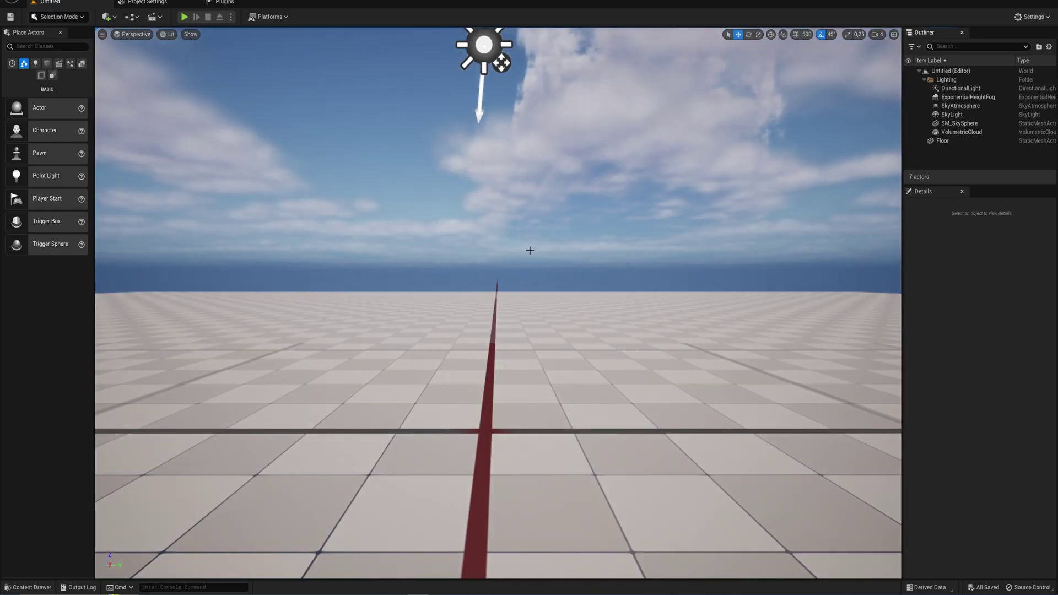
- Examine the Basic level's lighting actors one by one, from DirectionalLight through SM_SkySphere, and look at the sky
right_drag(600, 213, 977, 78)
key(s)
click(972, 88)
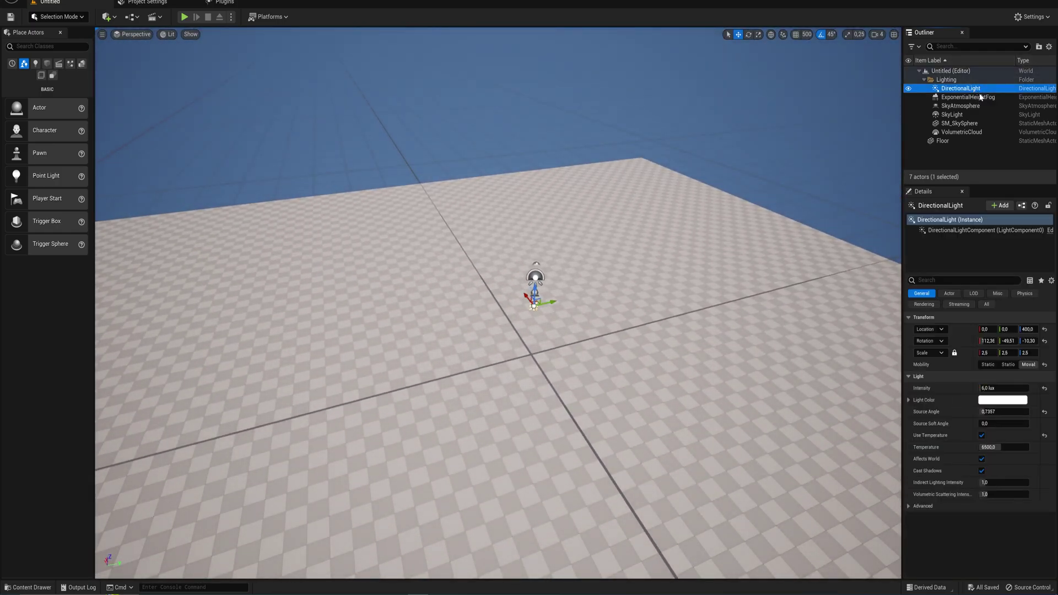
click(984, 98)
click(970, 107)
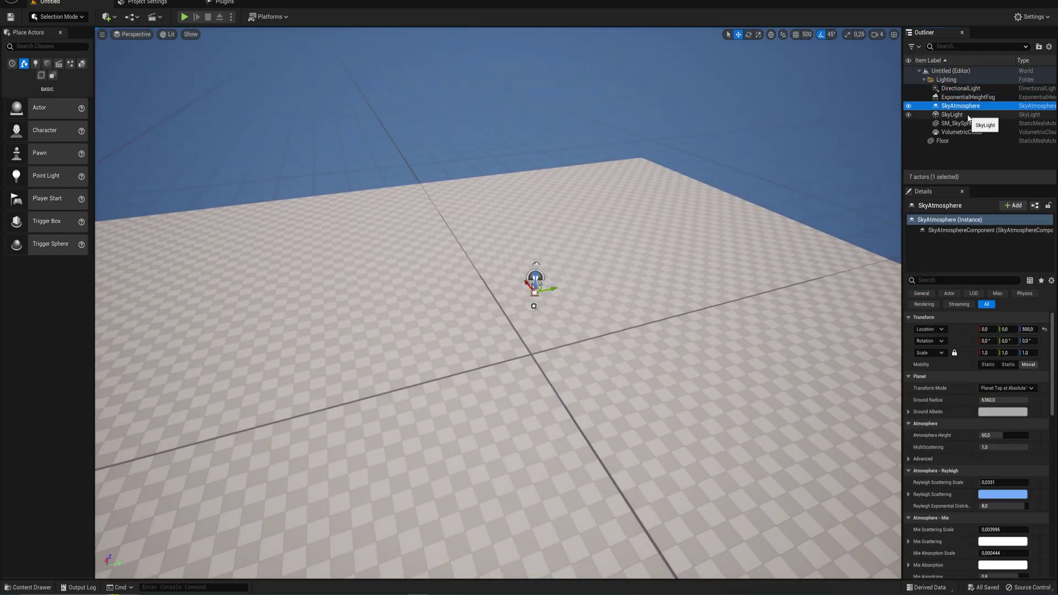
click(967, 116)
click(978, 123)
right_drag(666, 193, 665, 77)
click(958, 124)
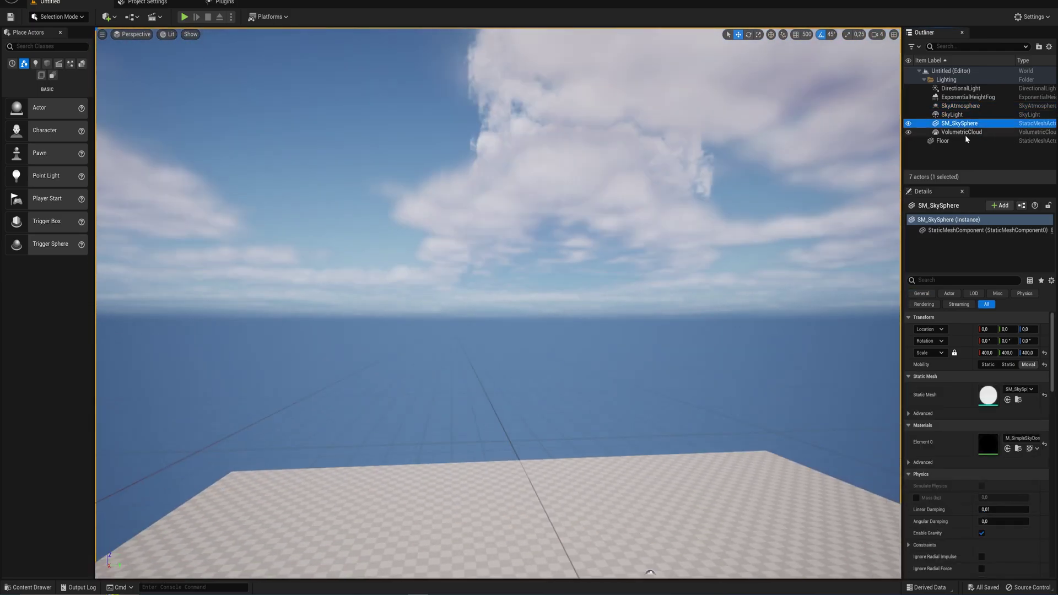
- Toggle the VolumetricCloud actor's visibility to check its effect on the sky
click(912, 132)
click(908, 133)
click(908, 132)
- Place a Player Start on the floor near the world origin
right_drag(726, 222, 713, 331)
key(w)
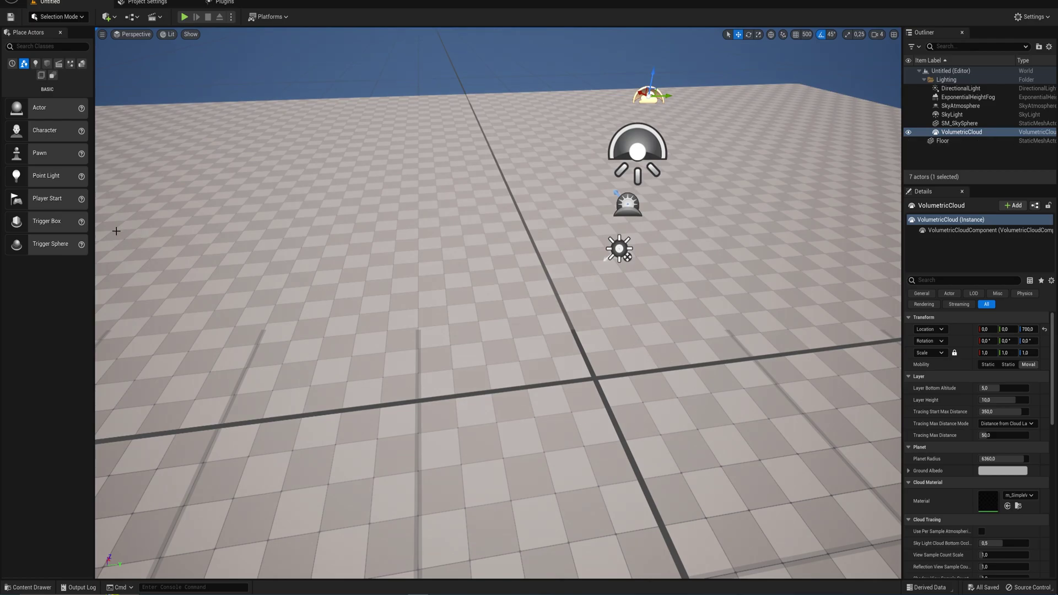
drag(51, 199, 593, 371)
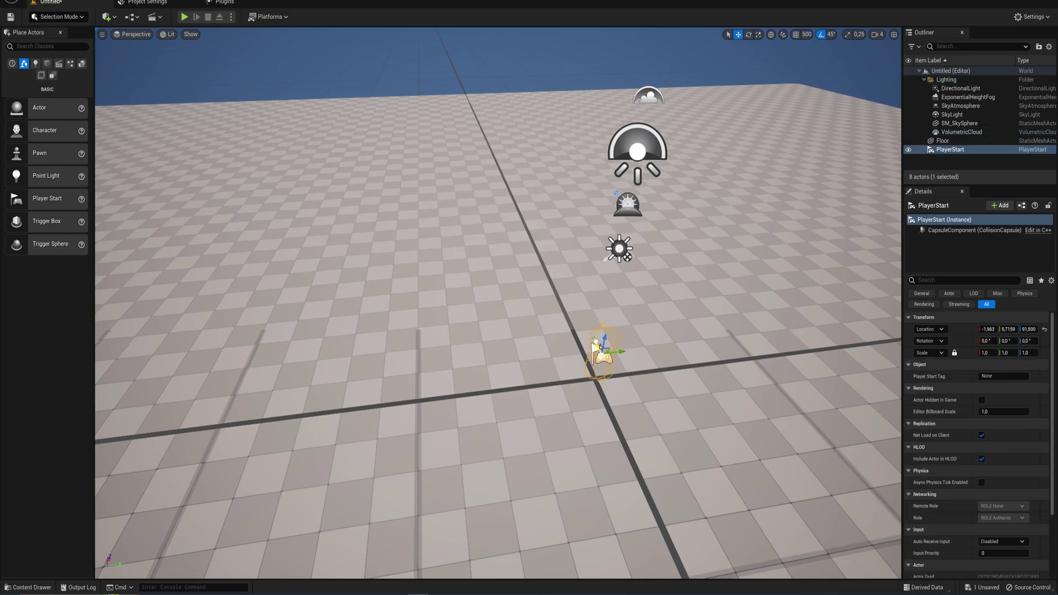
- Playtest the level by running the character around the floor, and stop the session
click(185, 17)
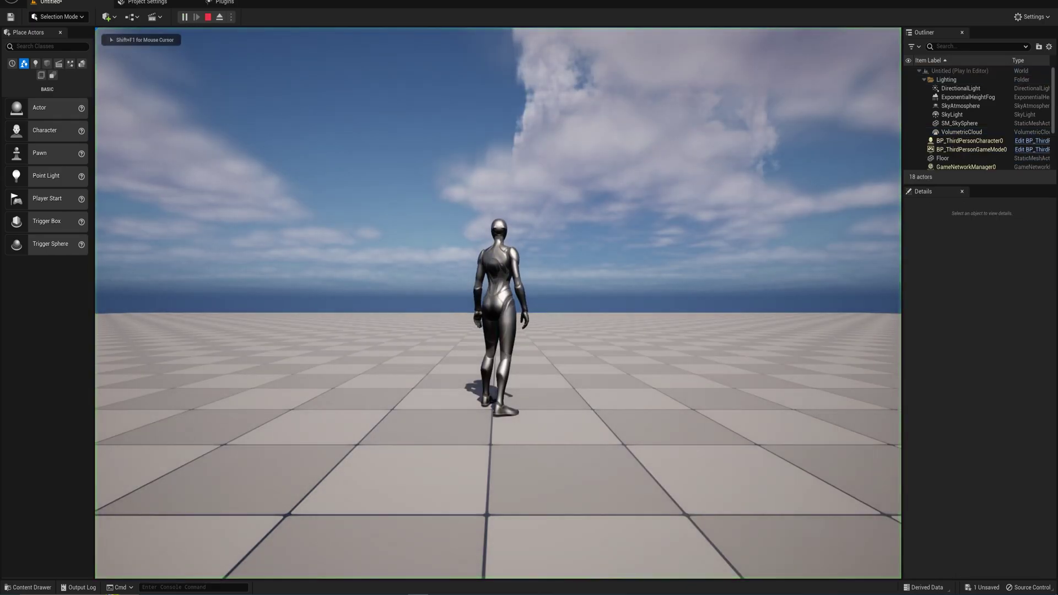
key(w)
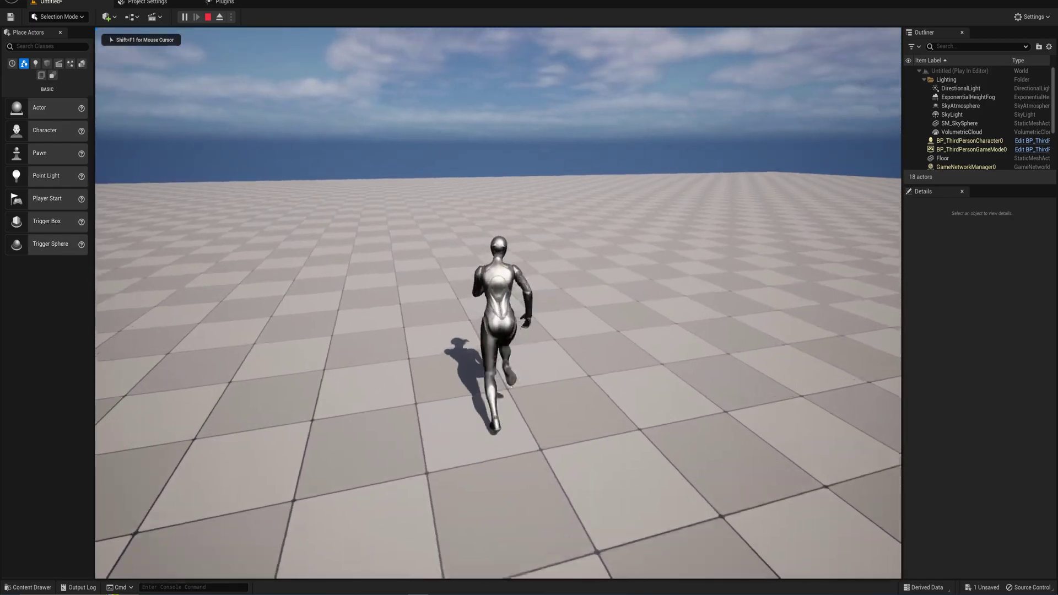
key(d)
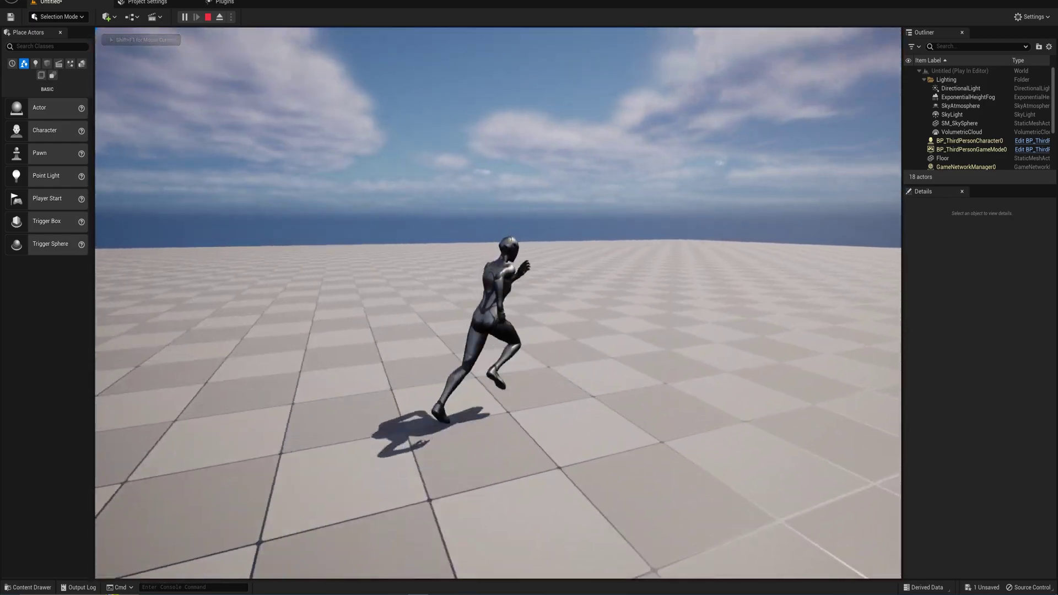
key(s)
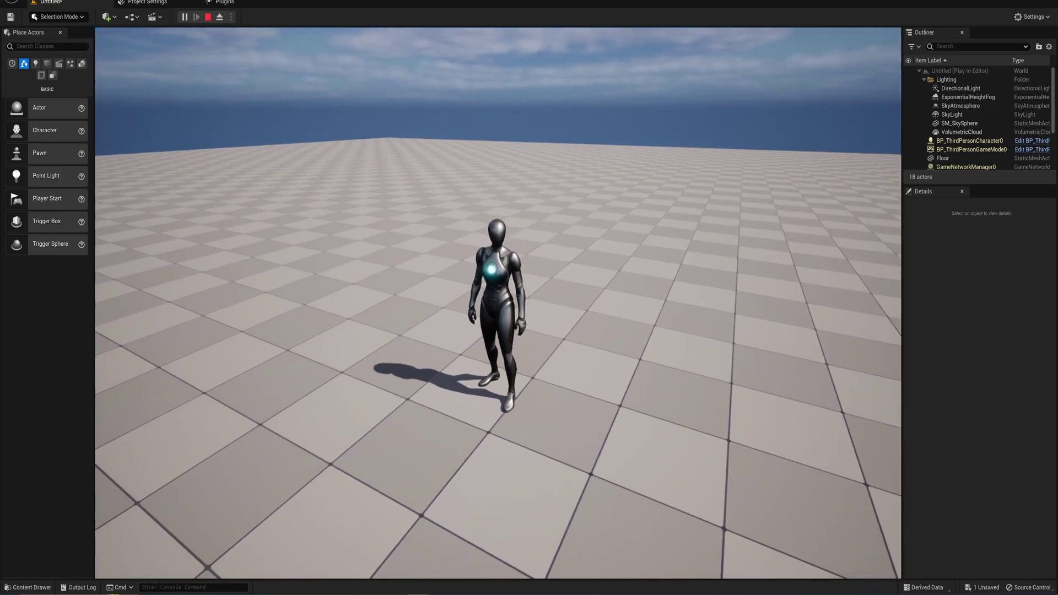
key(Escape)
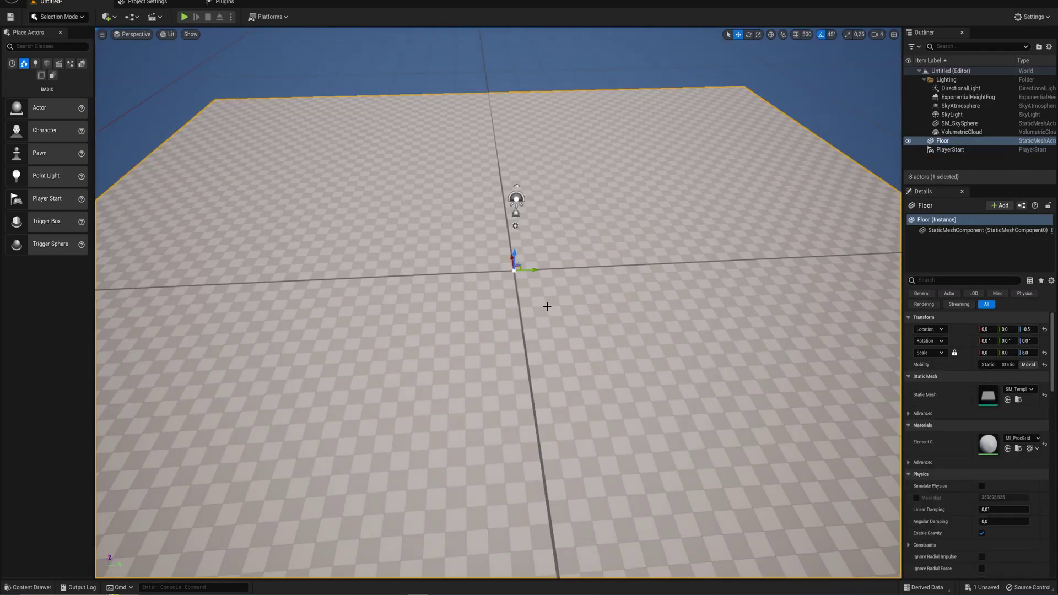
- Delete the Floor actor from the level and widen the area that lists placeable actors
key(Delete)
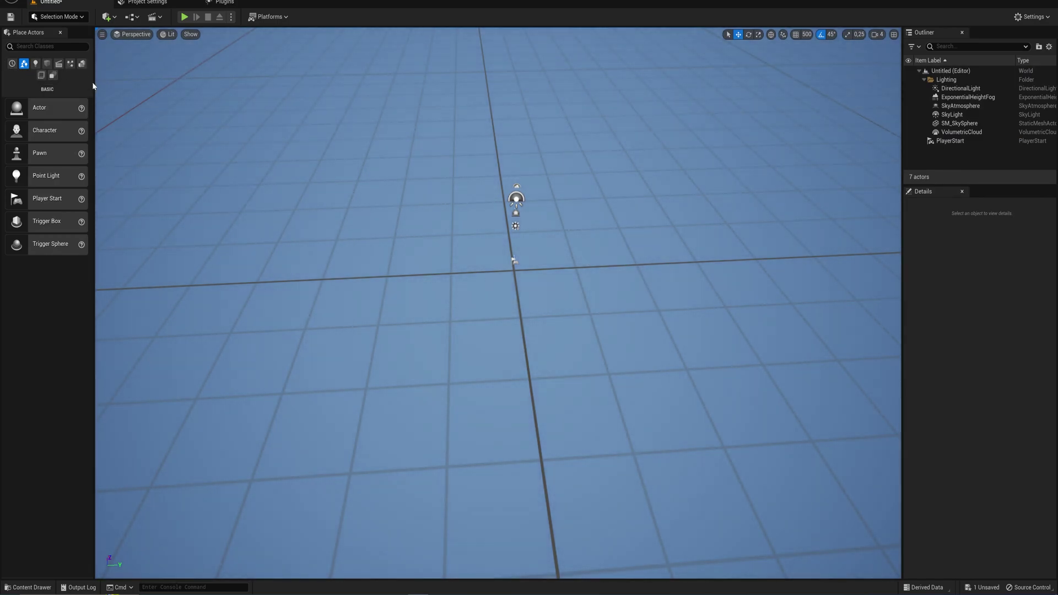
drag(94, 85, 187, 86)
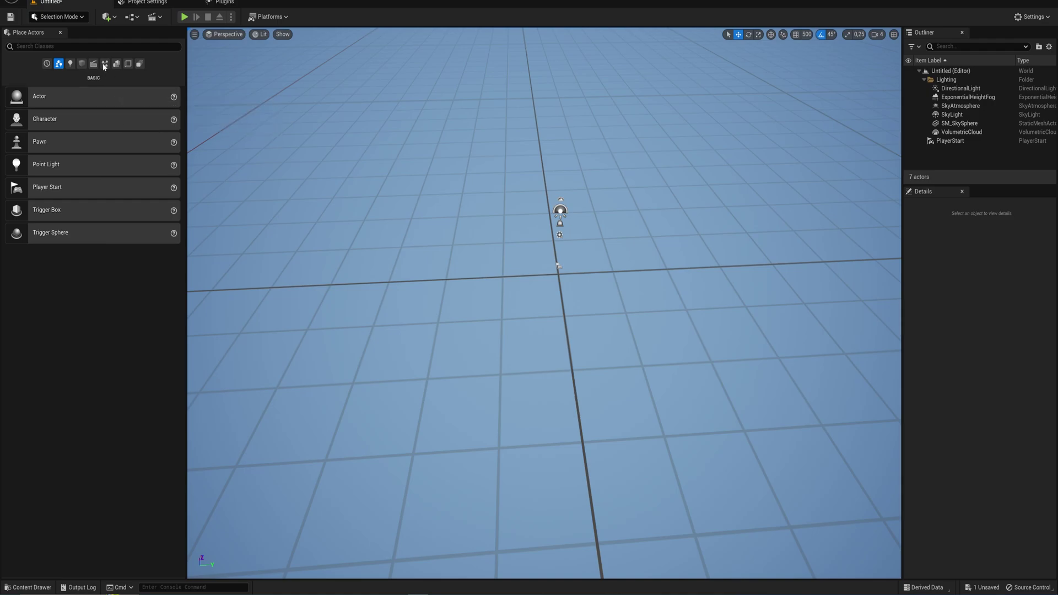
click(70, 1)
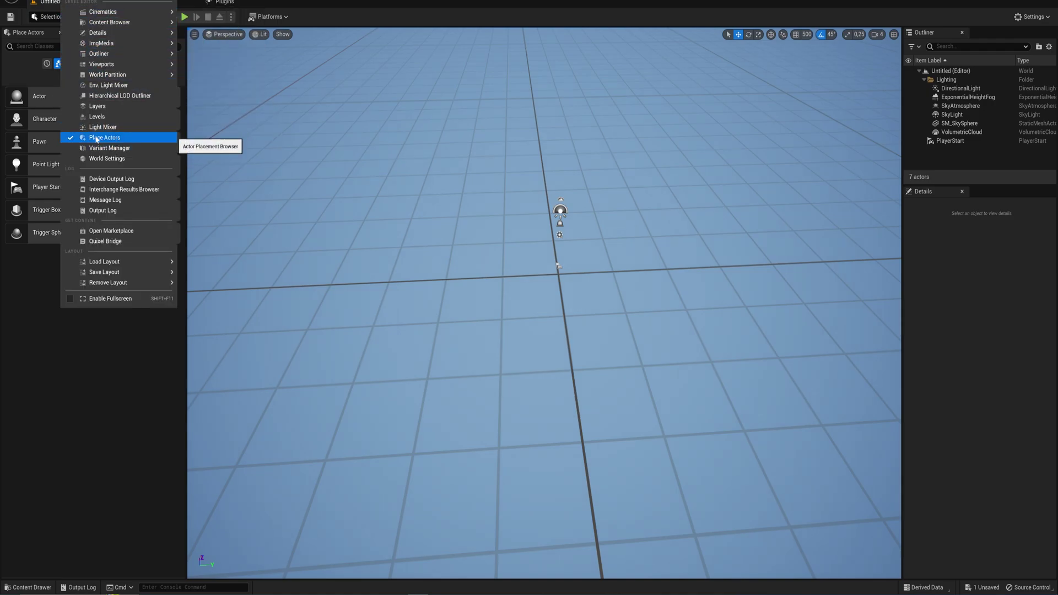
click(42, 306)
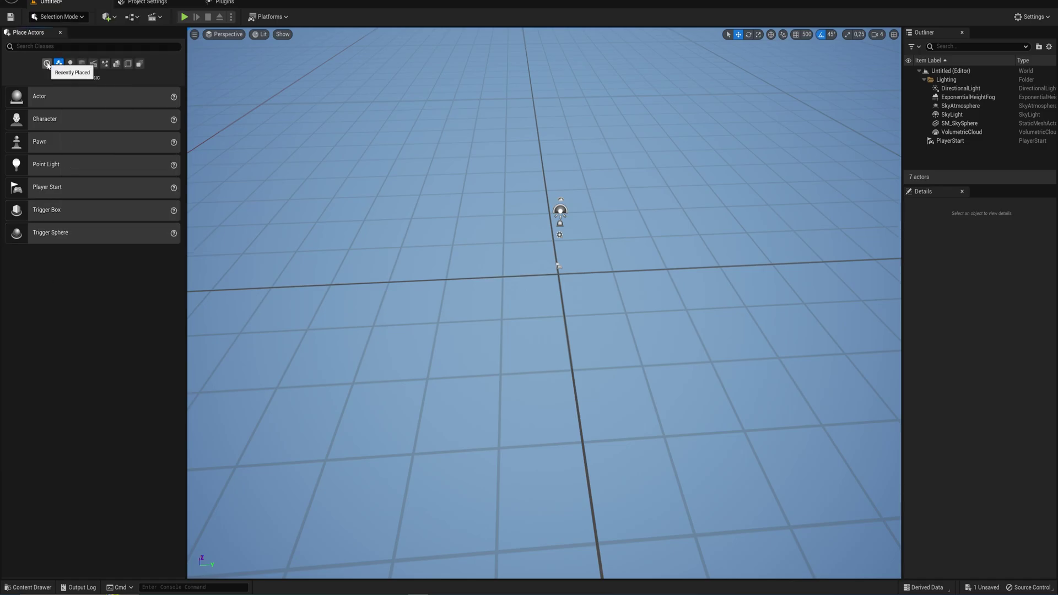
- Add a Box geometry brush to the level and set its location to 0, 0, 0
click(116, 65)
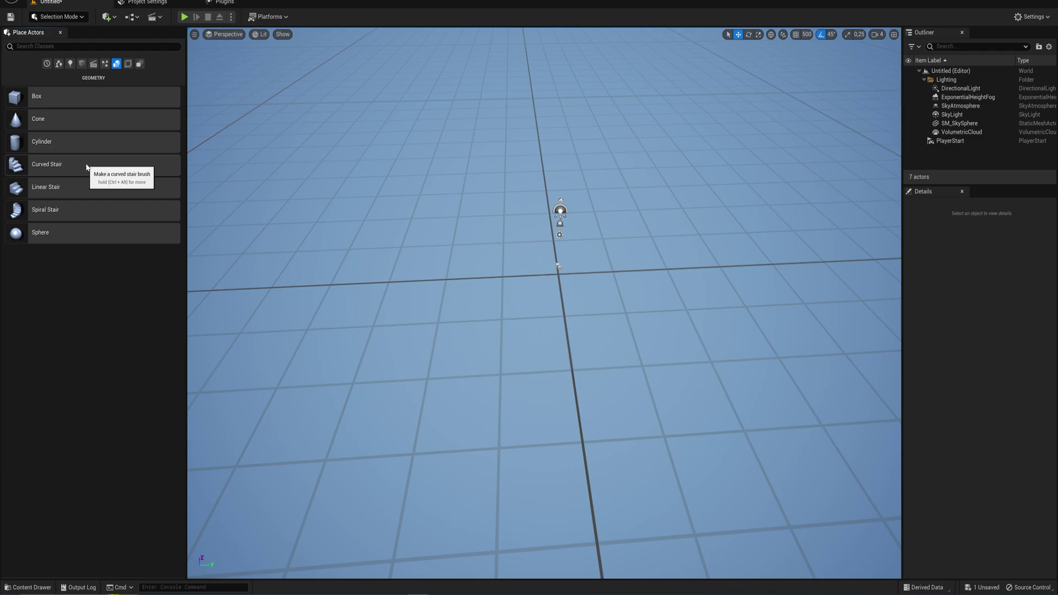
mouse_move(52, 94)
mouse_down()
mouse_move(543, 253)
mouse_move(564, 273)
mouse_move(562, 262)
mouse_up()
click(983, 328)
text(0)
click(1007, 328)
text(0)
click(1026, 329)
text(0)
key(Return)
- Lower the box brush freehand beneath the Player Start to a Z location of about -90
scroll(654, 217, up, 5)
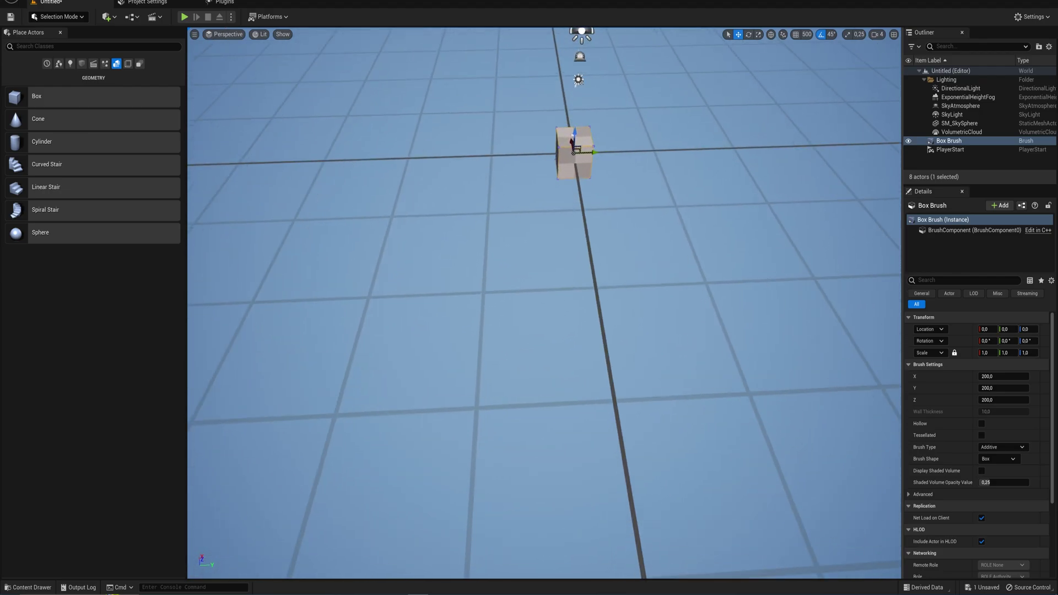
key(w)
right_drag(543, 326, 543, 238)
mouse_move(543, 327)
mouse_down()
mouse_move(547, 385)
mouse_move(554, 379)
mouse_up()
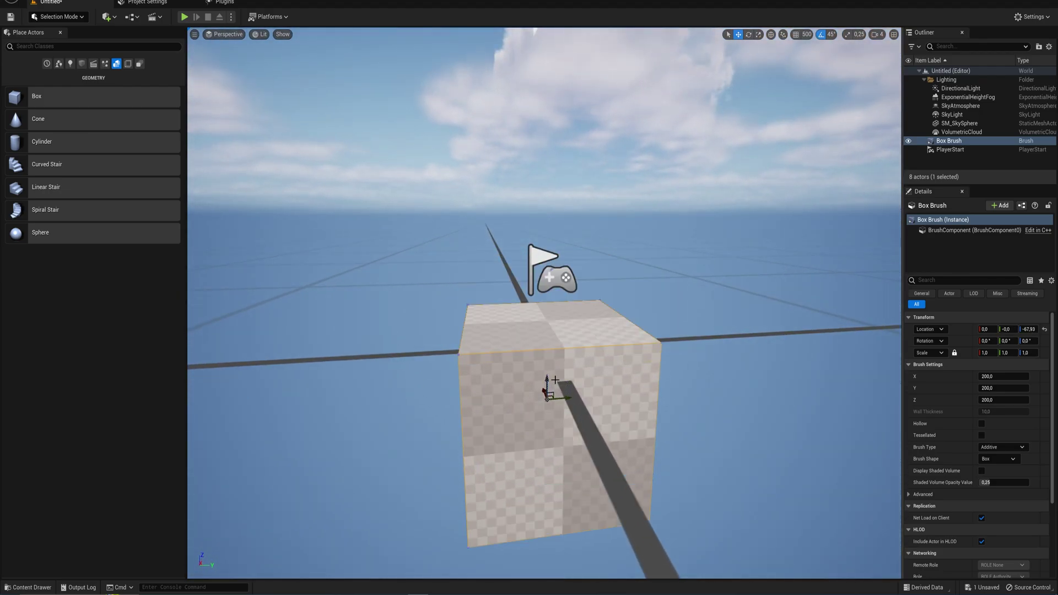
click(556, 273)
click(552, 377)
drag(548, 378, 551, 394)
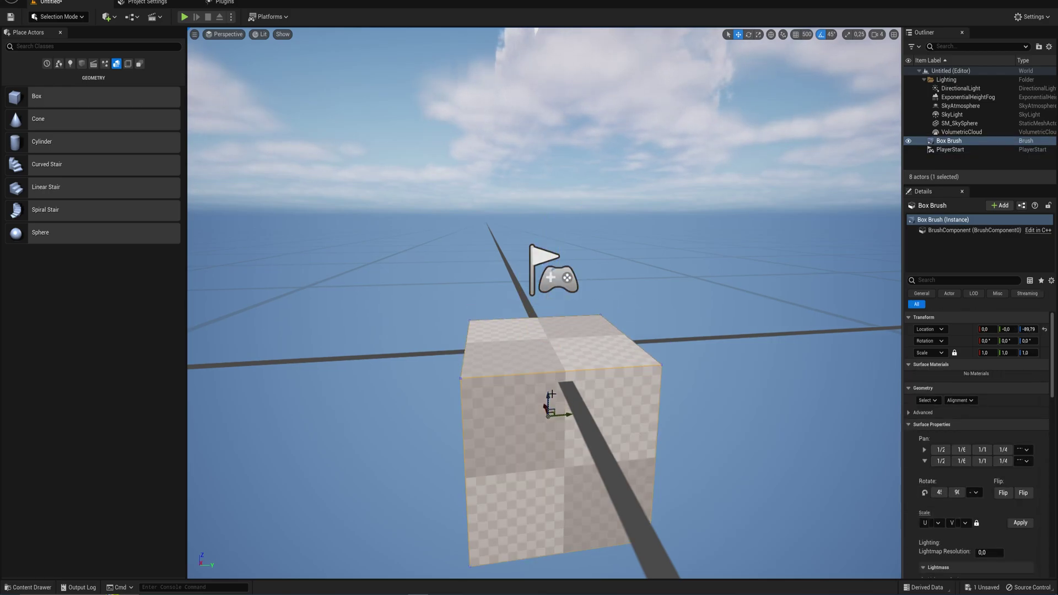
- In the Front view, enable grid snapping with a size of 100 and lower the box brush to Z -100
right_drag(552, 393, 551, 426)
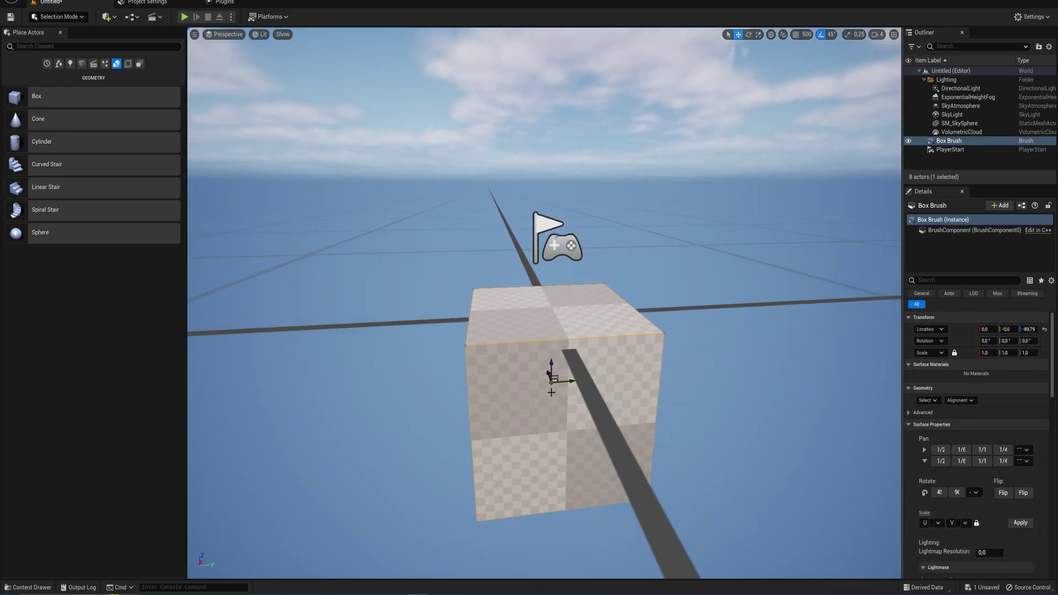
click(228, 34)
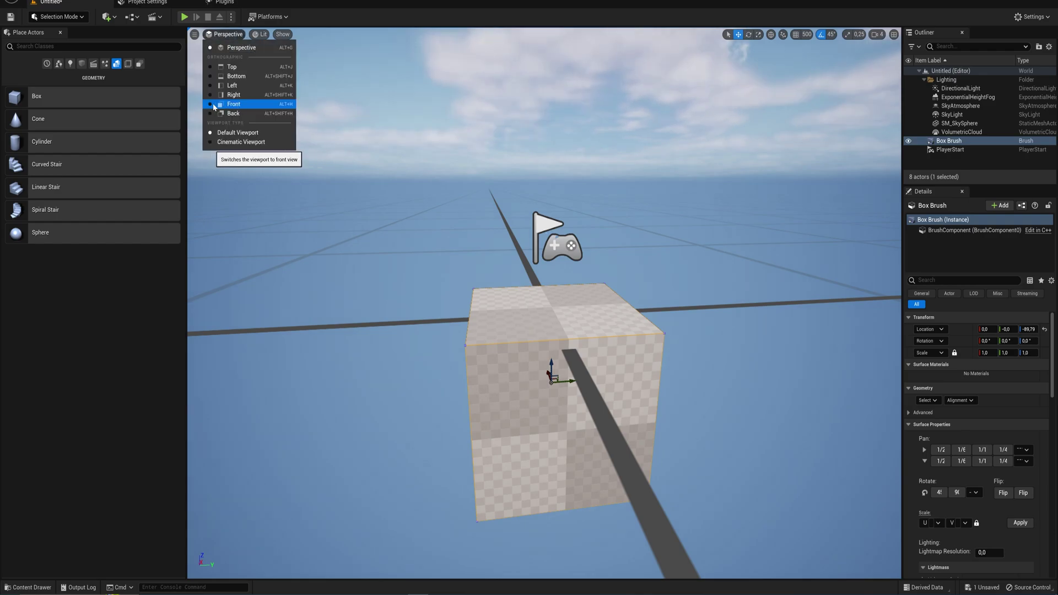
click(231, 105)
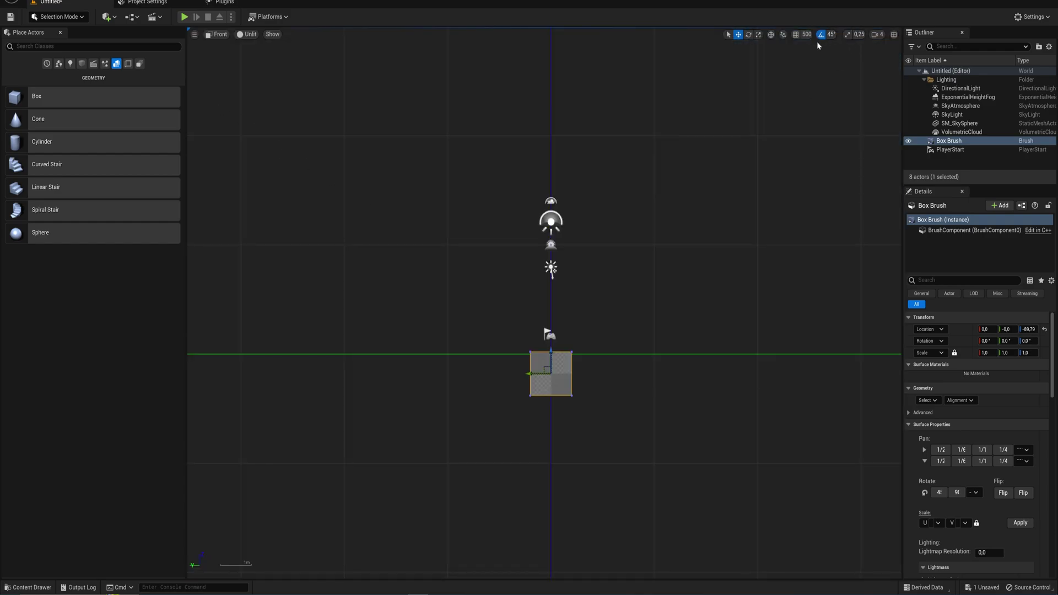
click(796, 34)
drag(550, 351, 550, 331)
click(806, 34)
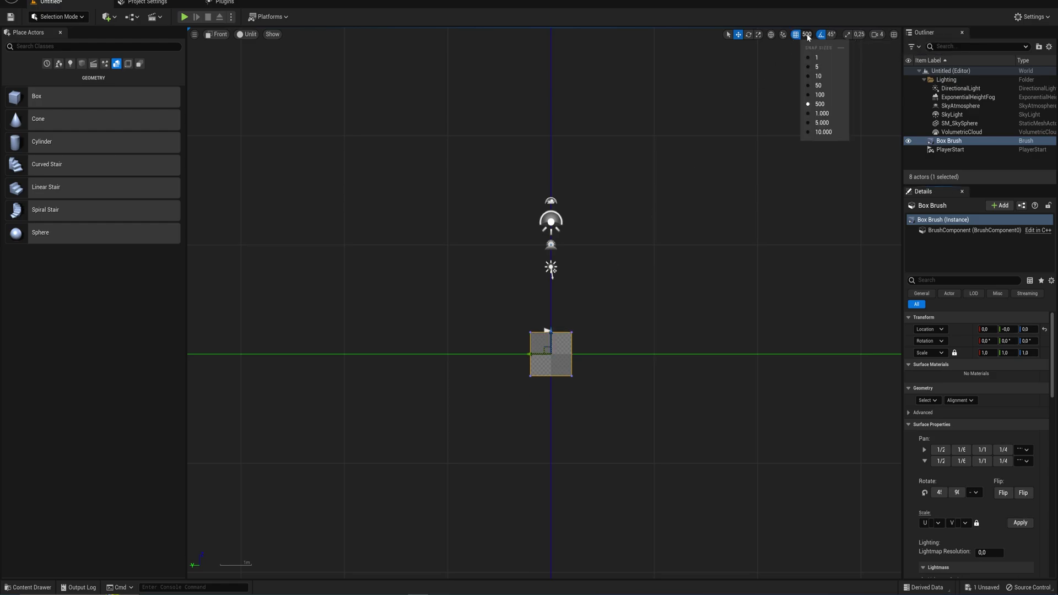
click(819, 94)
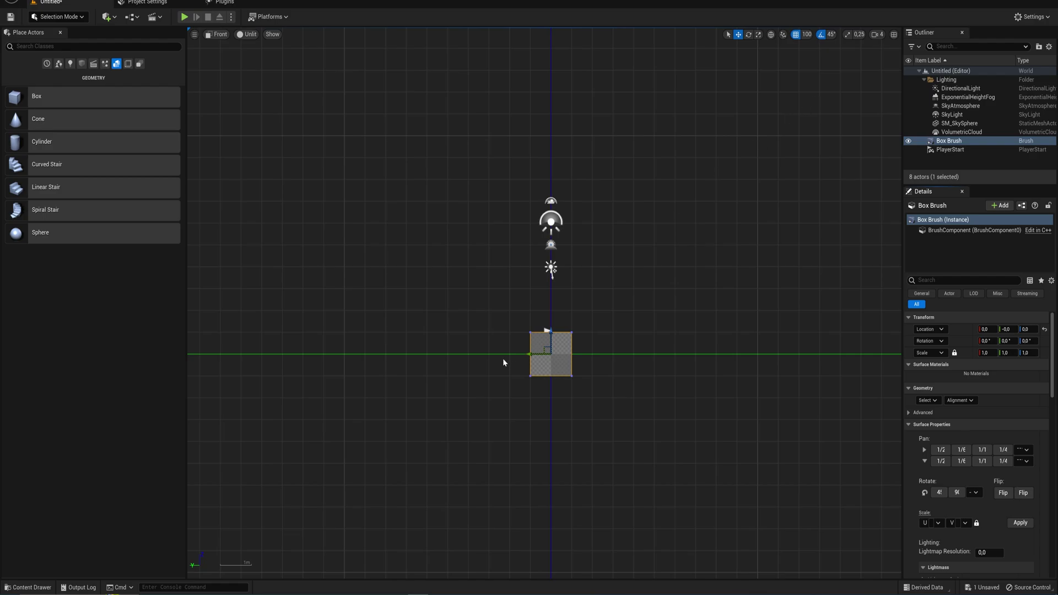
drag(550, 331, 550, 352)
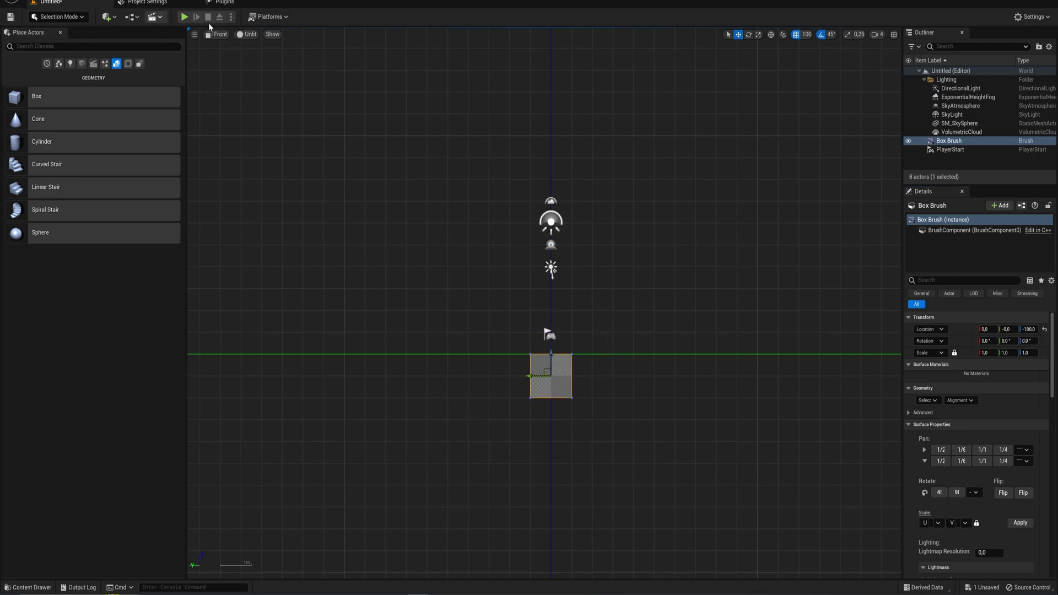
- Playtest the level with the character standing on the box brush, and stop the session
click(184, 16)
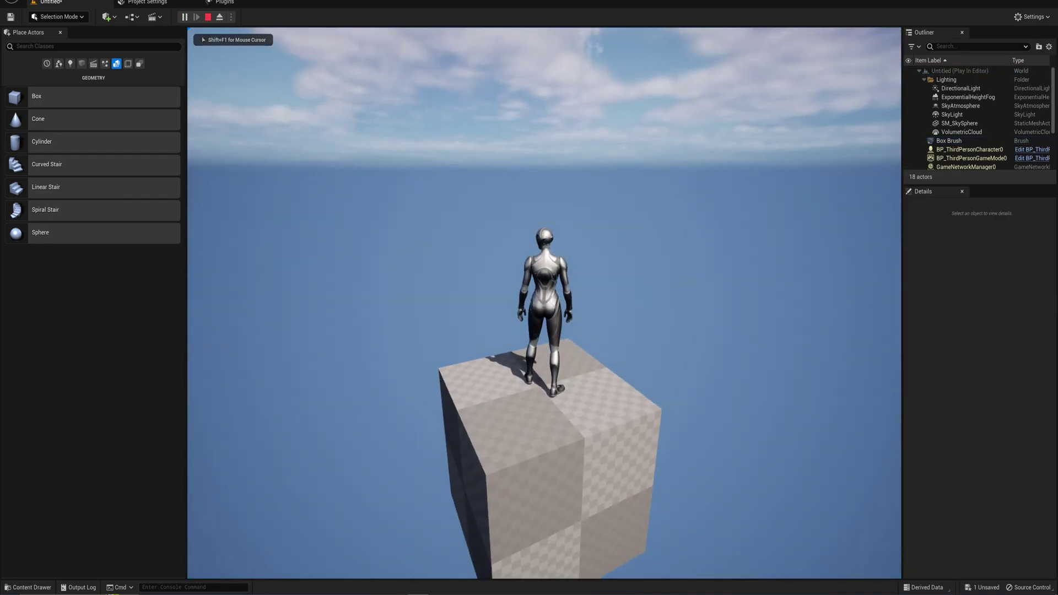
key(Escape)
- Switch the viewport back to Perspective and activate Brush Editing mode for the box brush
click(216, 35)
click(264, 44)
right_drag(606, 313, 514, 237)
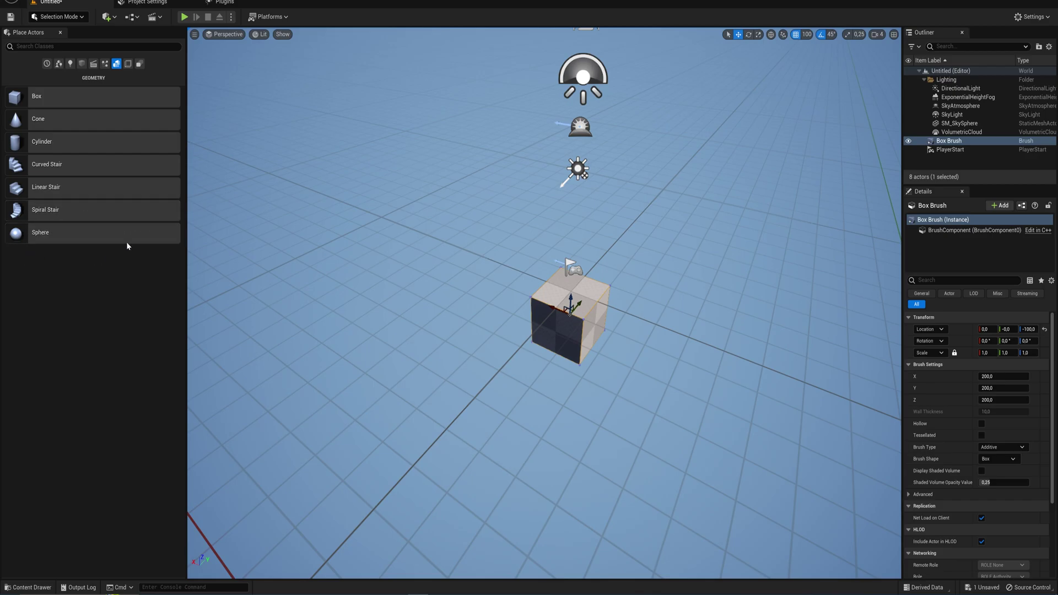
click(78, 21)
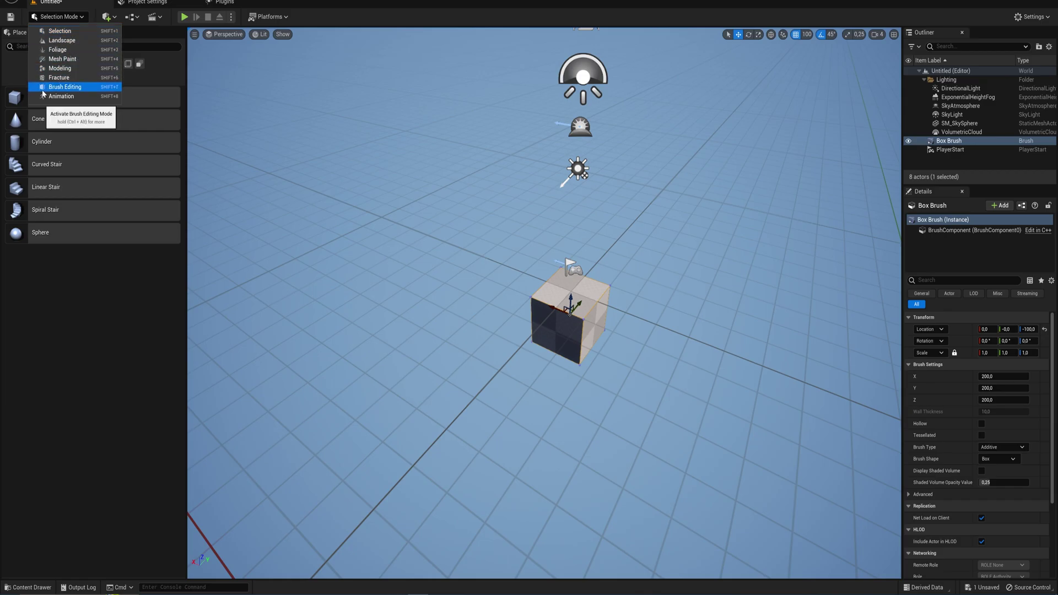
click(63, 89)
- Pull one end face of the box brush outward along X to stretch the box into a long platform
mouse_move(564, 327)
right_down()
mouse_move(584, 314)
mouse_move(564, 327)
right_up()
click(541, 337)
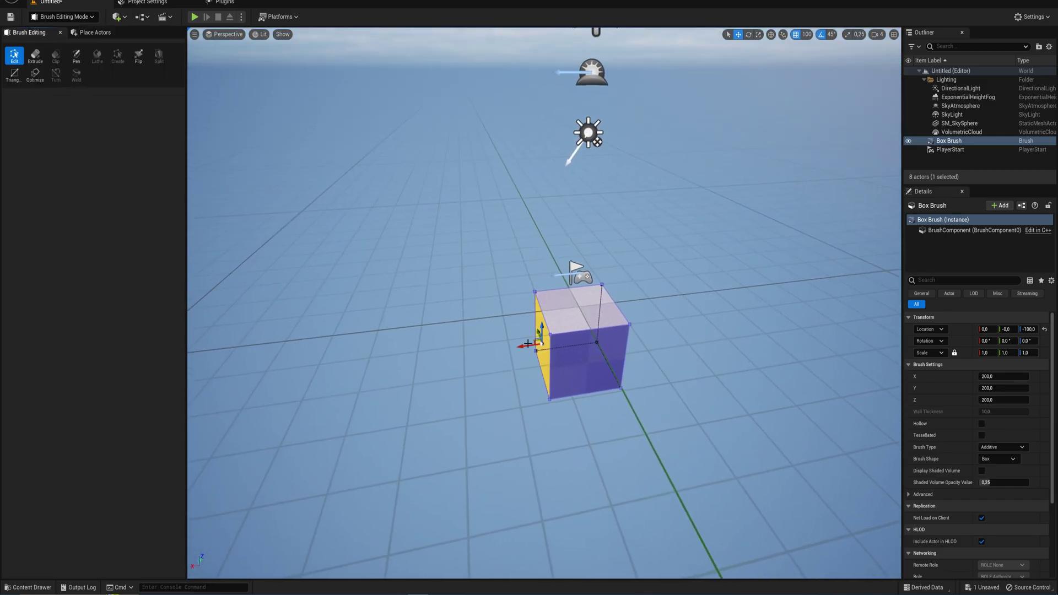
drag(528, 344, 331, 370)
key(s)
right_drag(484, 313, 468, 352)
right_drag(363, 336, 540, 306)
mouse_move(539, 306)
mouse_down()
mouse_move(347, 333)
mouse_move(357, 339)
mouse_up()
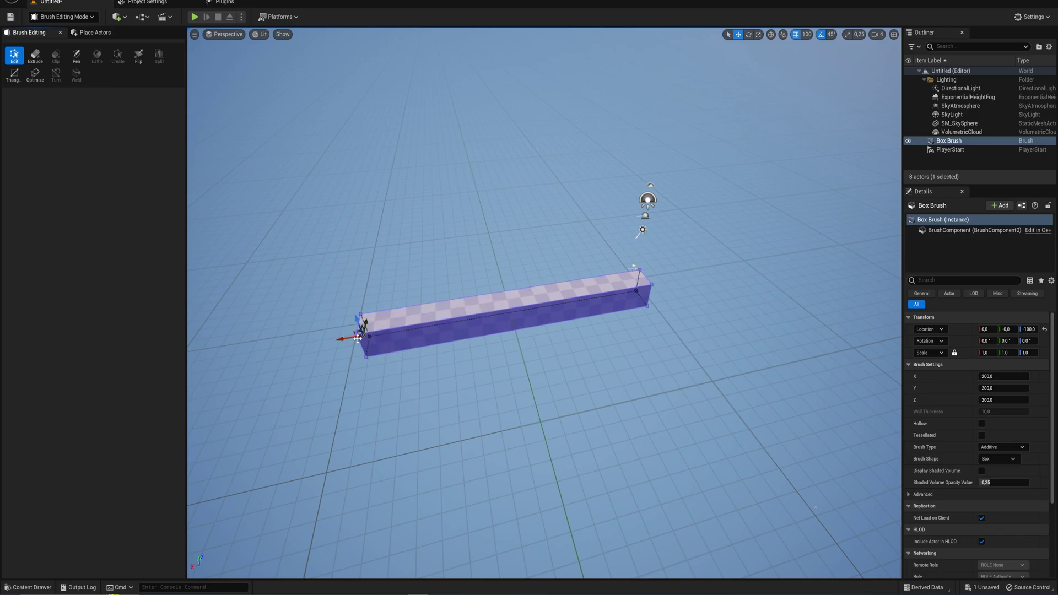
- Widen the platform brush by pulling its long side faces outward, and return to Selection mode
click(453, 333)
key(a)
right_drag(453, 333, 557, 380)
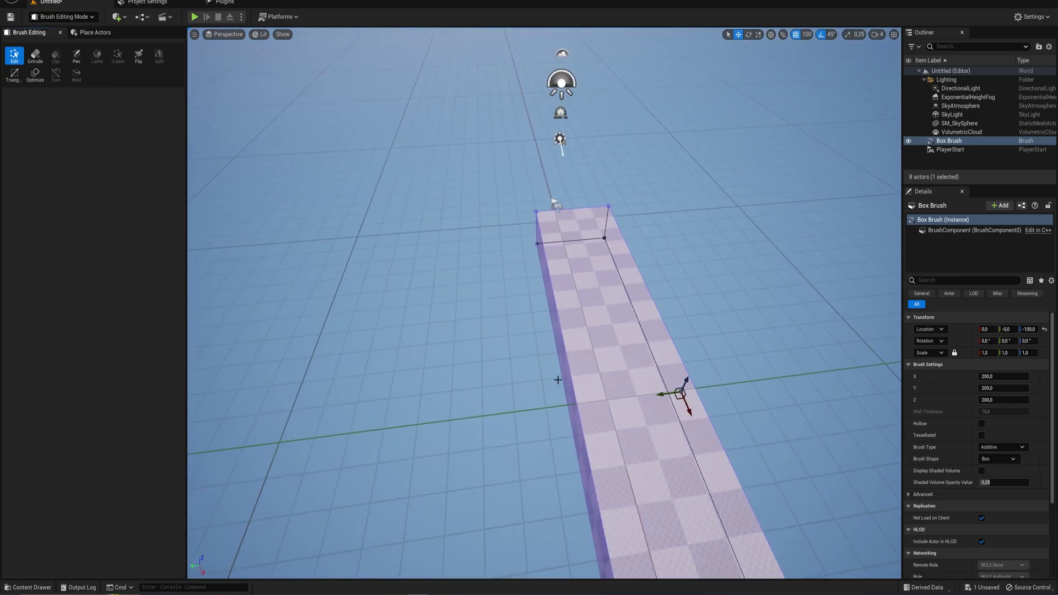
click(551, 379)
drag(557, 407, 511, 410)
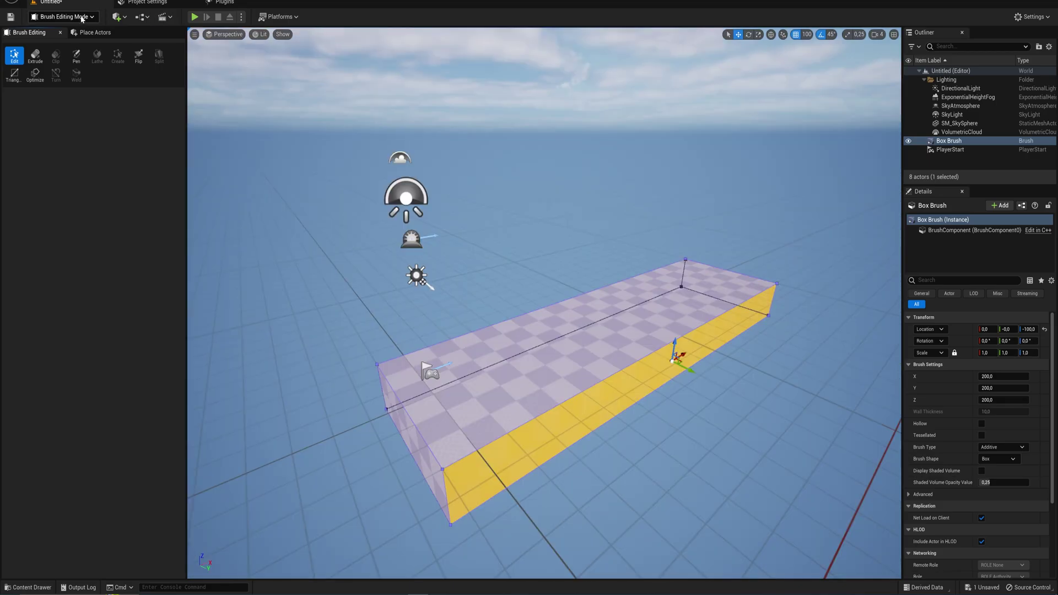
click(83, 17)
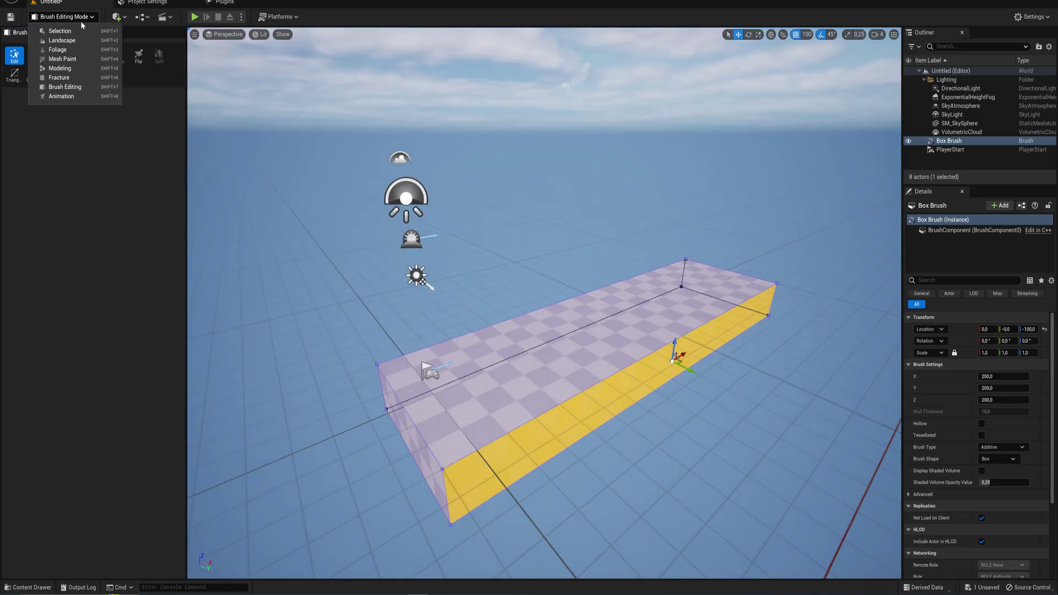
click(60, 31)
key(f)
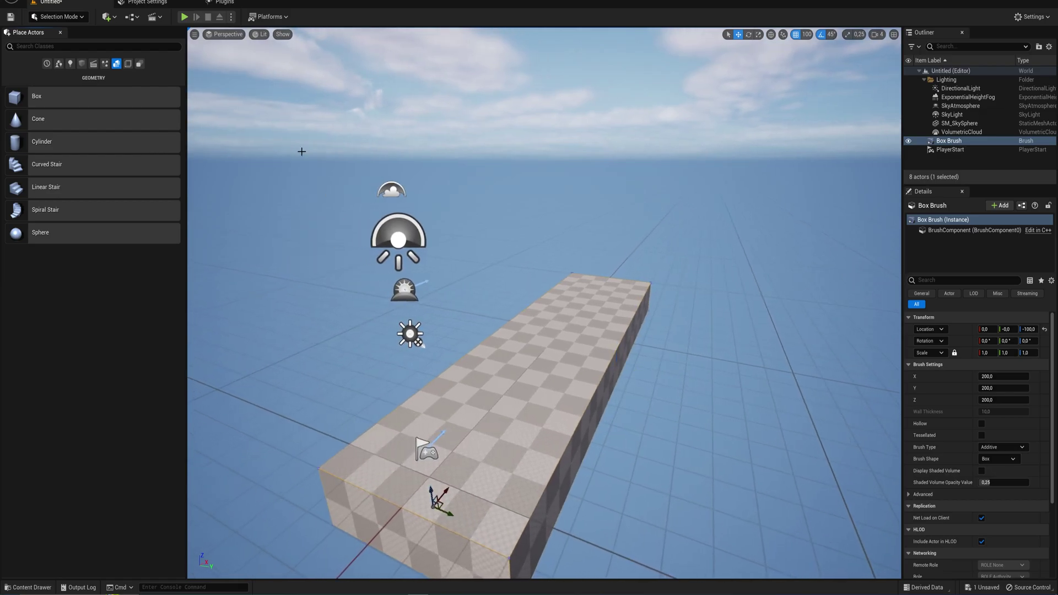
click(265, 95)
key(w)
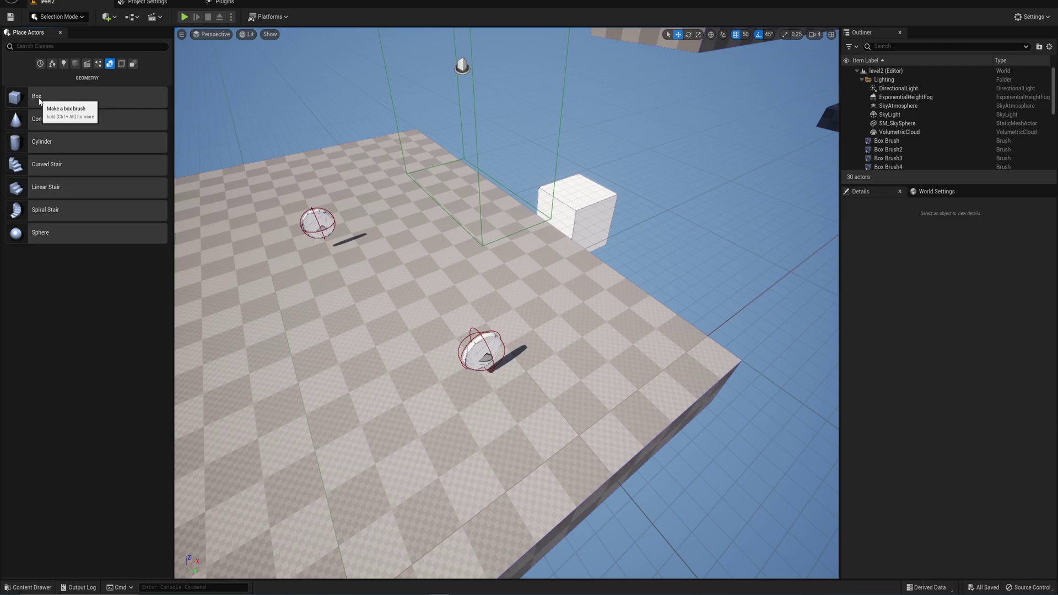
- In level2, add a Box brush near the floor's edge, set its Brush Type to Subtractive, and lower it to 1750, 750, 0
mouse_move(40, 101)
mouse_down()
mouse_move(504, 269)
mouse_move(578, 312)
mouse_up()
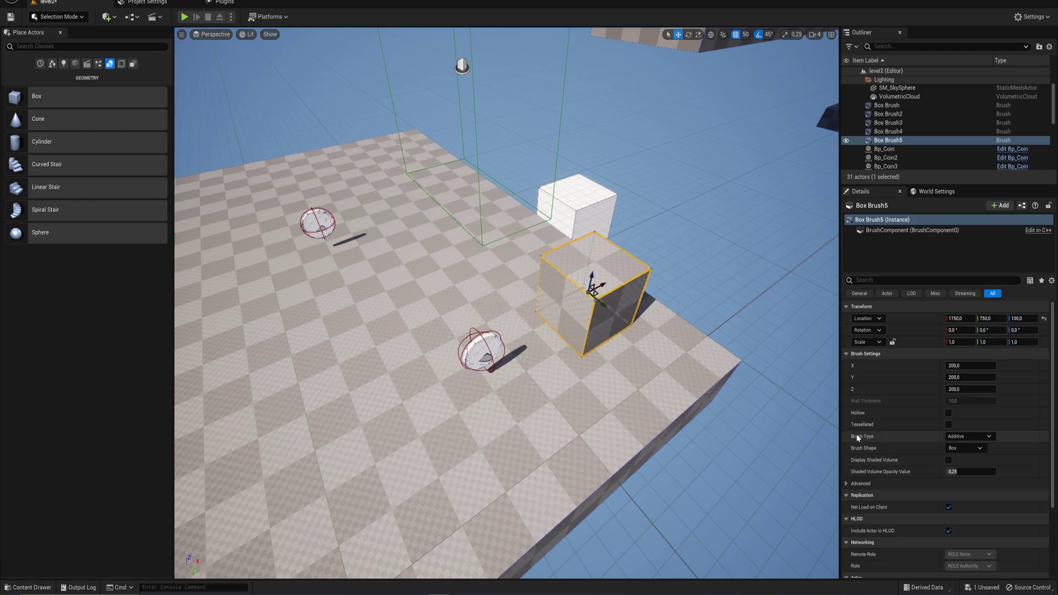
click(973, 439)
click(969, 453)
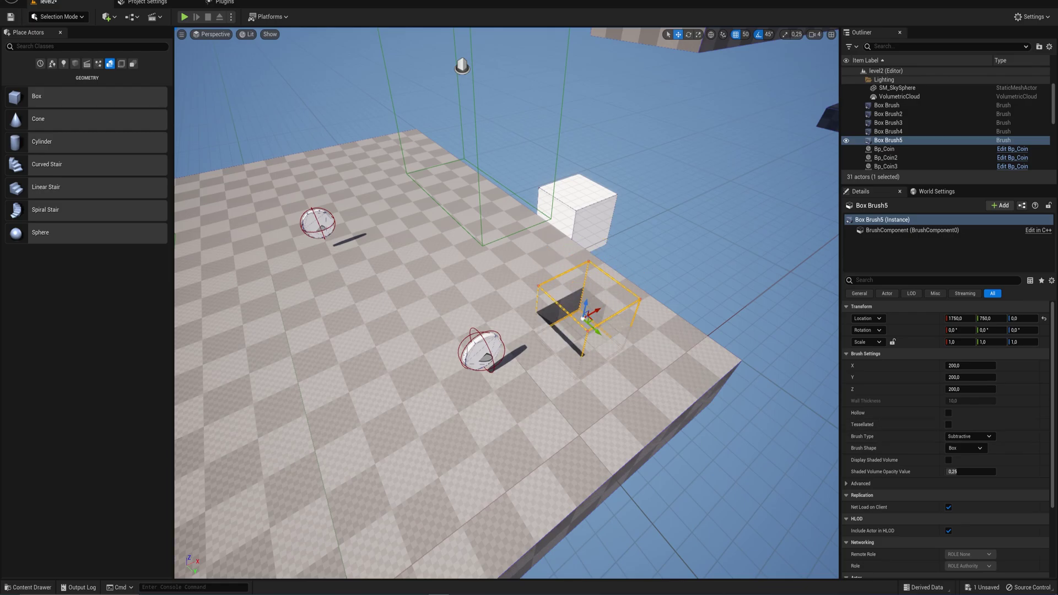
mouse_move(588, 319)
right_down()
mouse_move(579, 309)
mouse_move(605, 311)
mouse_move(576, 330)
right_up()
- Set the brush back to Additive at 1900, 900, 500 and enlarge it to about X 17520, Y 6718, Z 949
drag(969, 389, 1019, 388)
mouse_move(661, 342)
right_down()
mouse_move(633, 330)
mouse_move(661, 336)
right_up()
right_drag(544, 181, 496, 226)
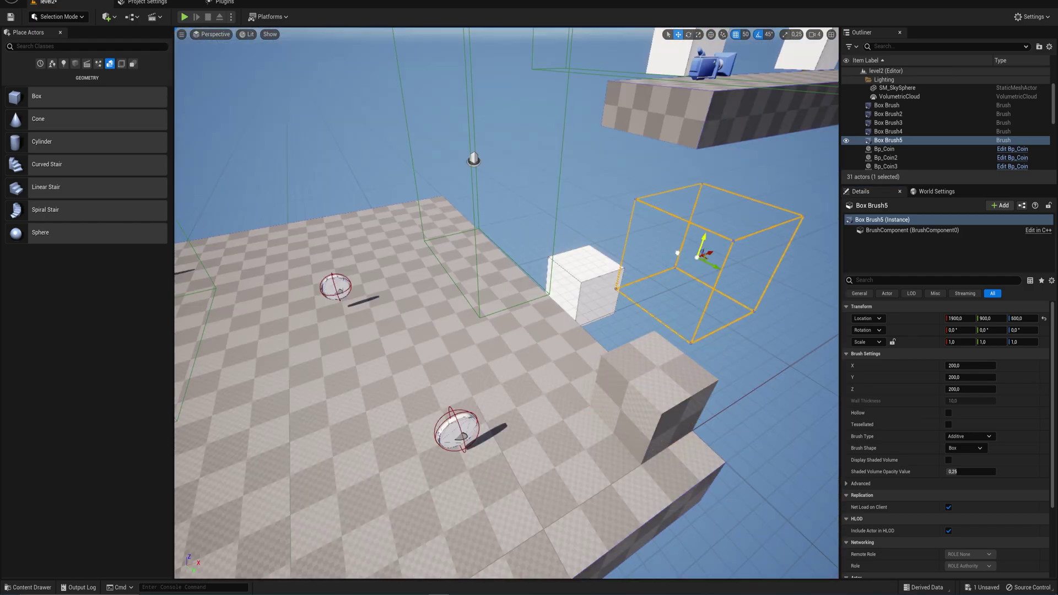
mouse_move(948, 365)
mouse_down()
mouse_move(948, 379)
mouse_move(991, 377)
mouse_move(952, 387)
mouse_up()
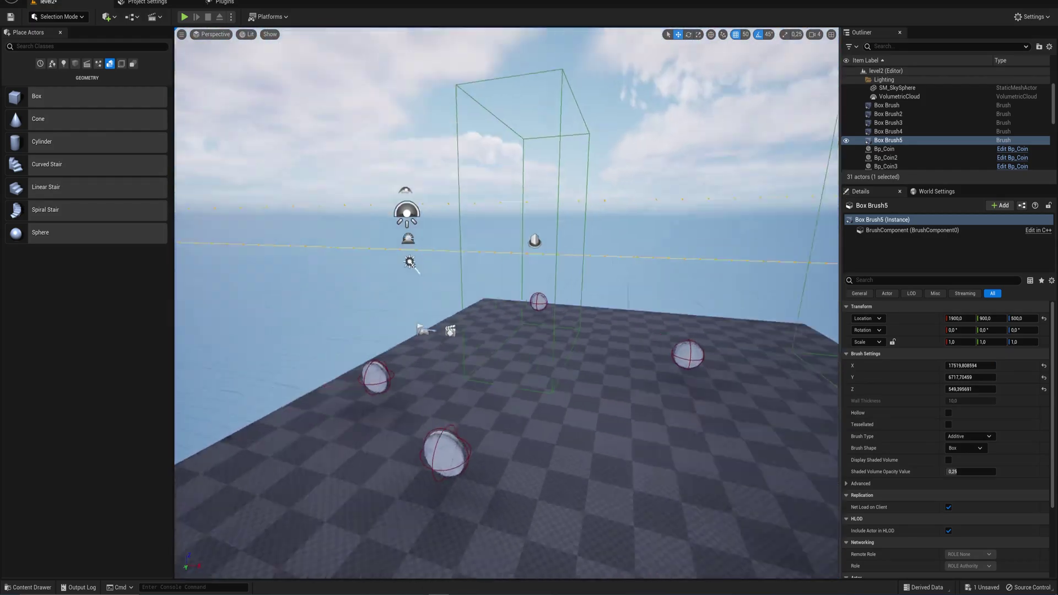
right_drag(506, 302, 715, 318)
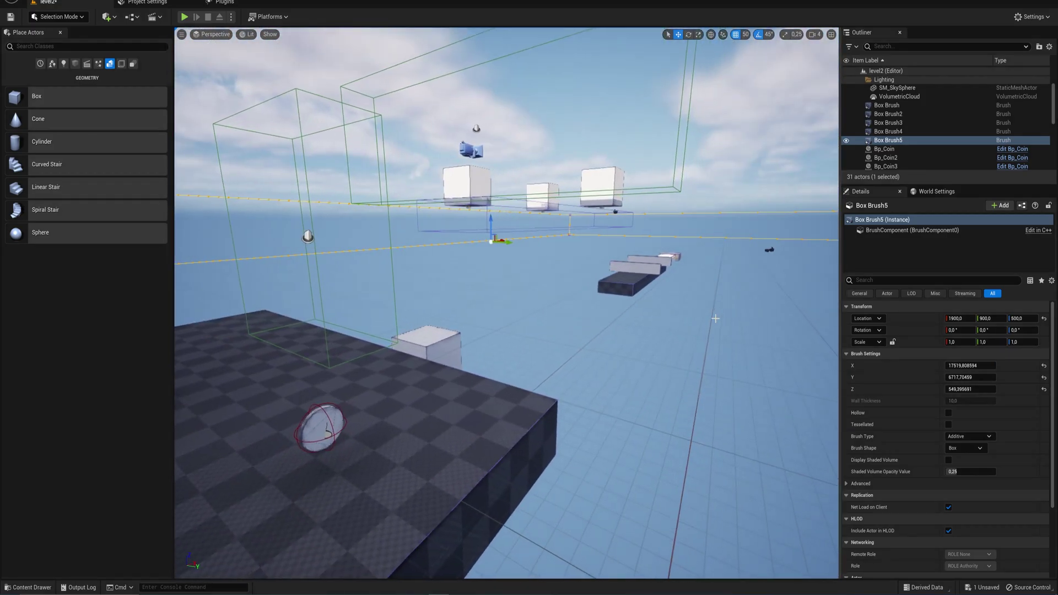
- Make the enlarged box brush hollow and inspect its walls from inside and outside
click(948, 413)
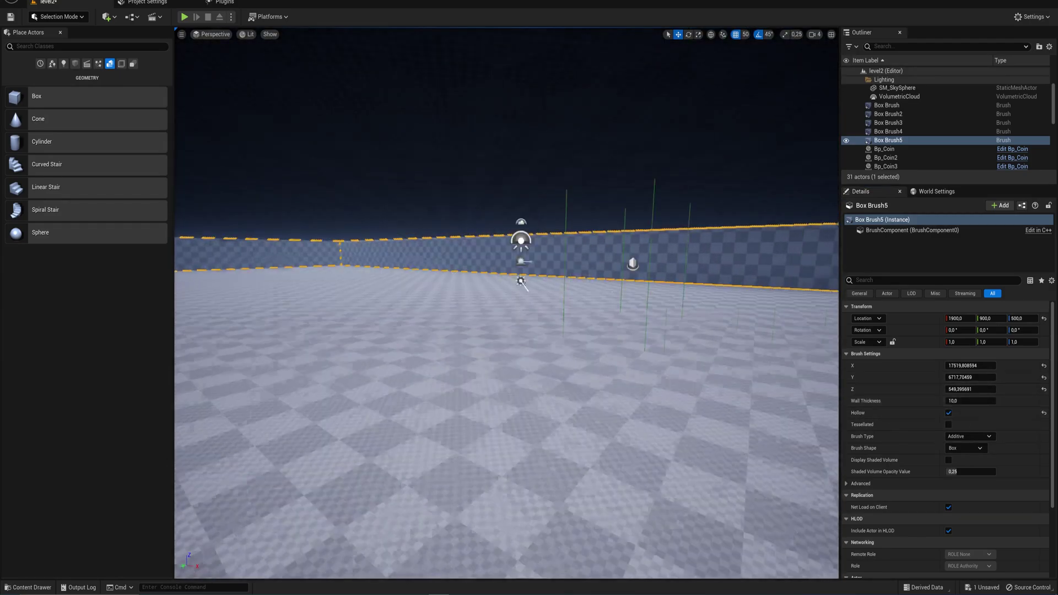
mouse_move(506, 303)
right_down()
mouse_move(408, 294)
mouse_move(765, 279)
mouse_move(585, 336)
mouse_move(754, 287)
mouse_move(738, 287)
mouse_move(752, 354)
right_up()
key(e)
right_drag(541, 317, 543, 319)
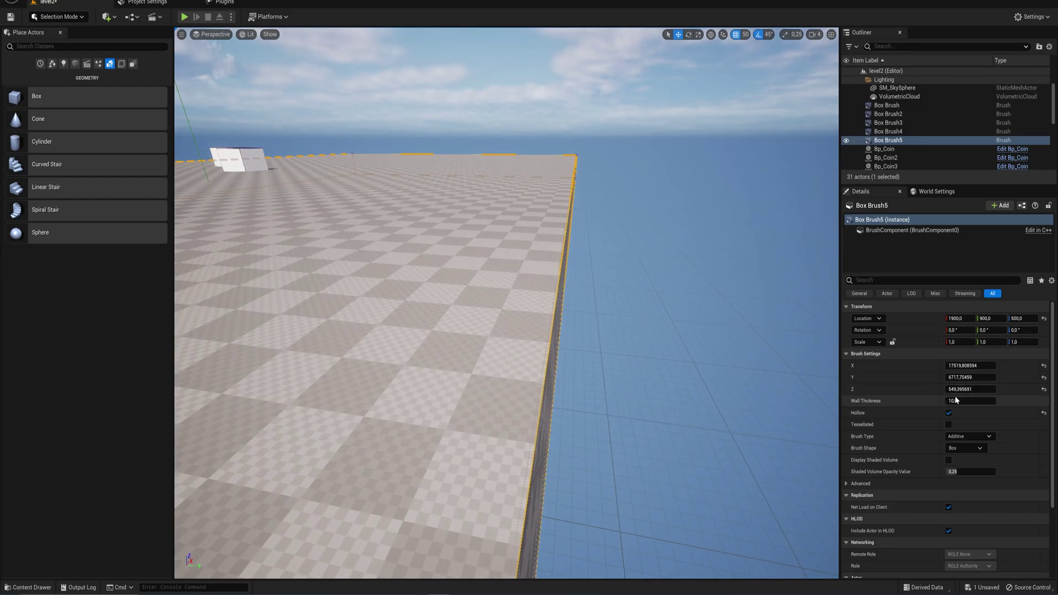
- Add another Box brush on the hollow brush, set its Brush Type to Subtractive, and reposition it to cut an opening
right_drag(651, 326, 489, 290)
mouse_move(36, 96)
mouse_down()
mouse_move(632, 354)
mouse_move(641, 336)
mouse_up()
drag(658, 257, 670, 190)
click(969, 437)
click(970, 460)
drag(683, 196, 727, 189)
mouse_move(727, 189)
right_down()
mouse_move(809, 148)
mouse_move(760, 165)
mouse_move(496, 171)
right_up()
- In the untitled level, duplicate the platform brush along X and place the copy at X 2300, Z 100
key(w)
key(s)
key(f)
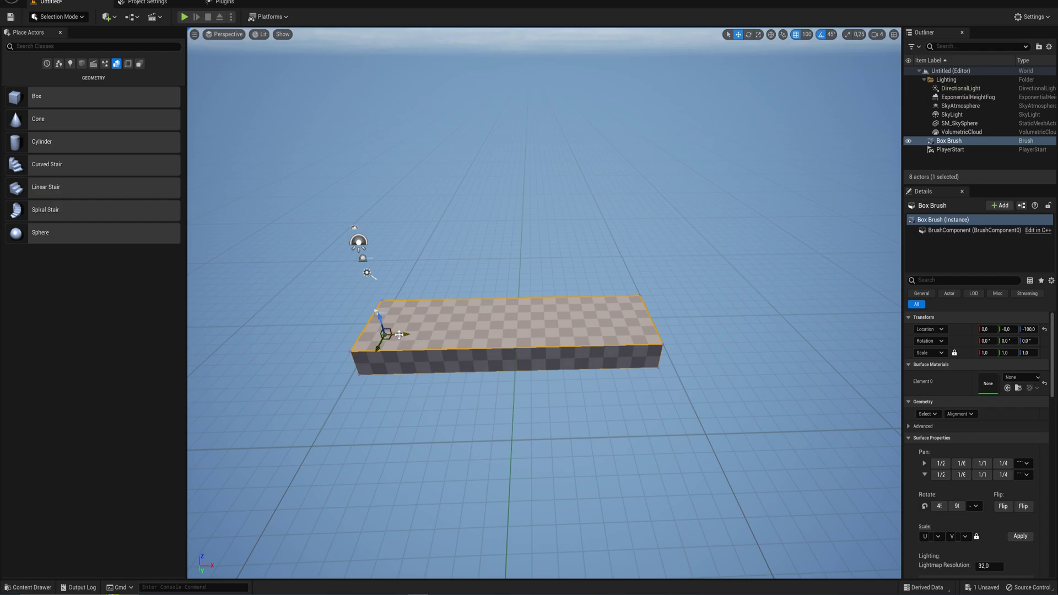
alt+drag(398, 334, 455, 338)
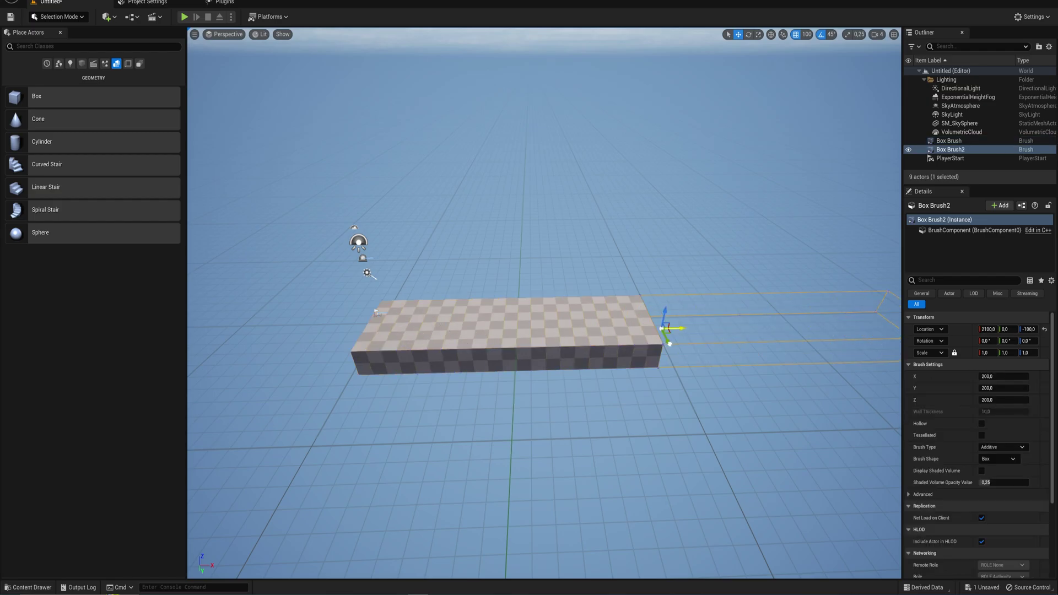
drag(700, 340, 700, 341)
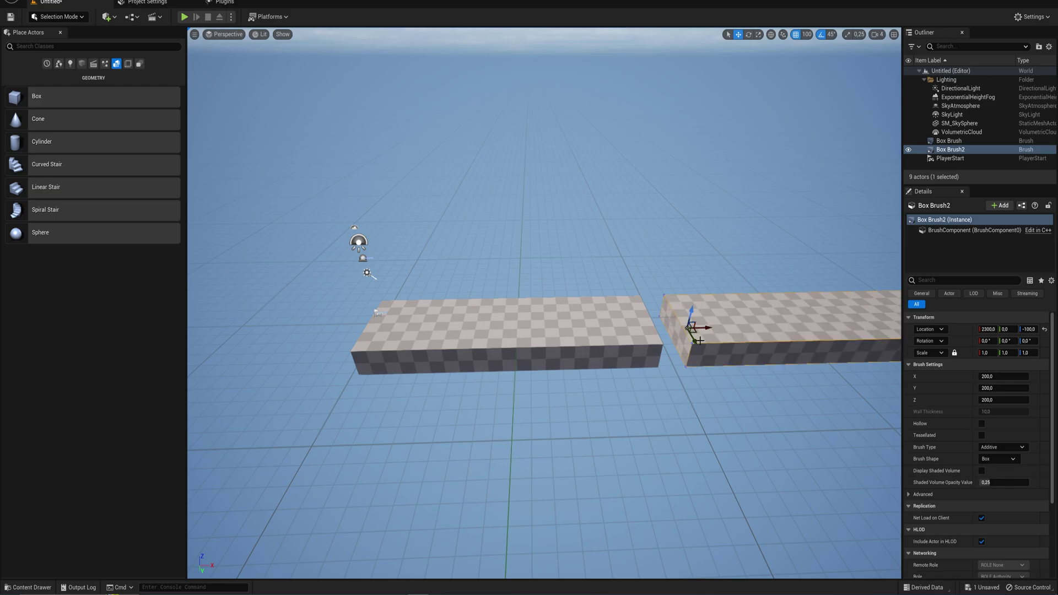
right_drag(700, 340, 752, 323)
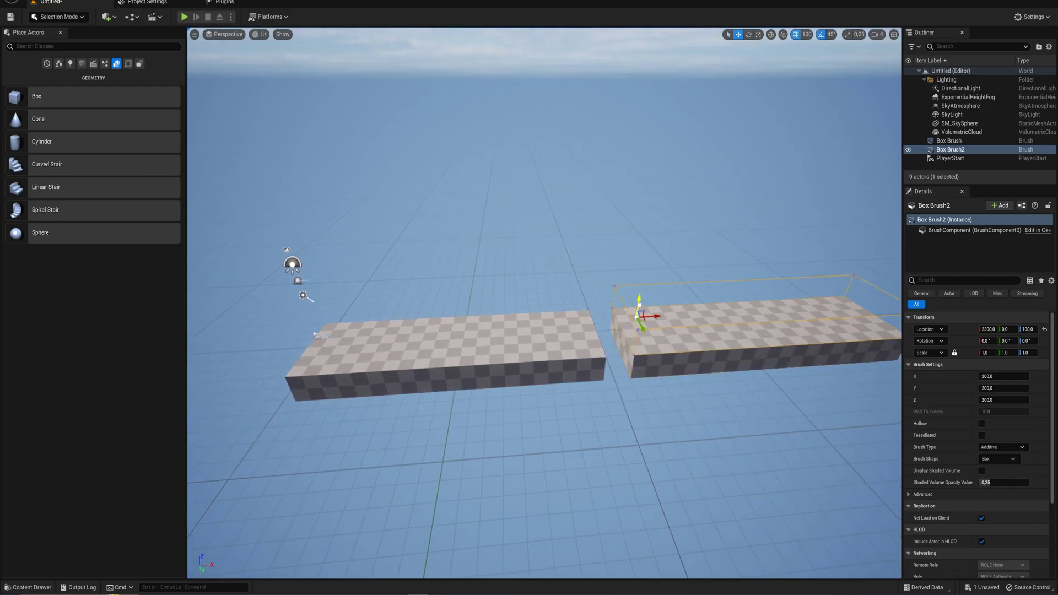
drag(638, 311, 640, 305)
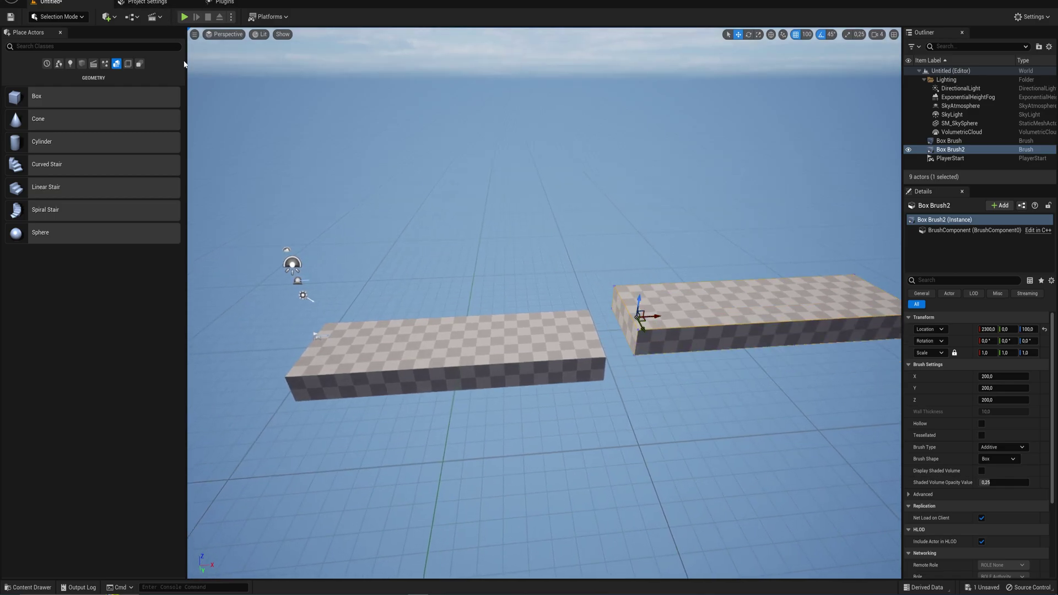
- Playtest the level by running and jumping toward the raised second platform, and stop the session
click(184, 17)
key(w)
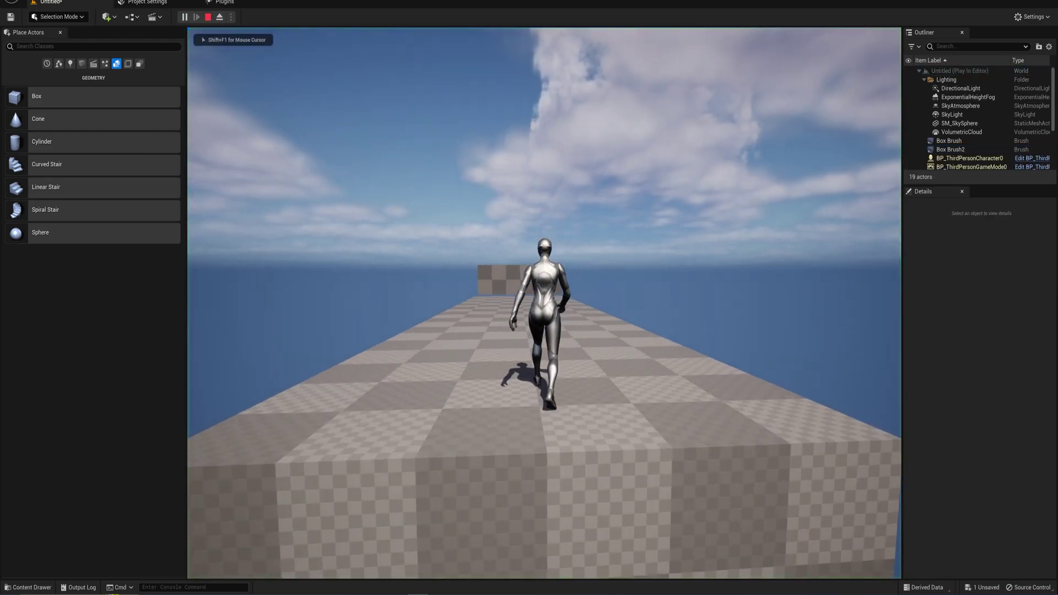
key(space)
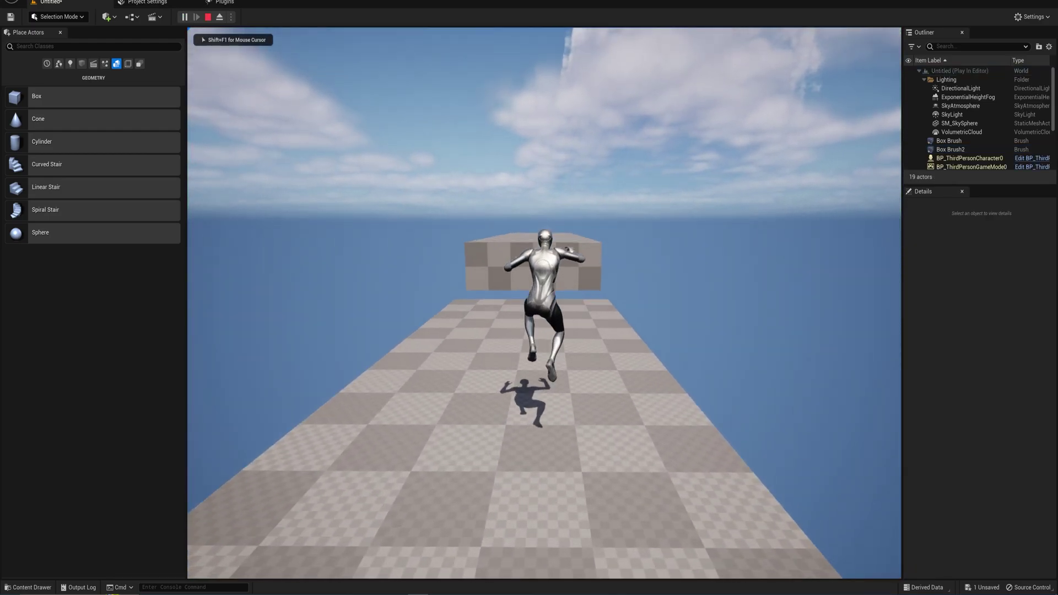
key(space)
key(space)
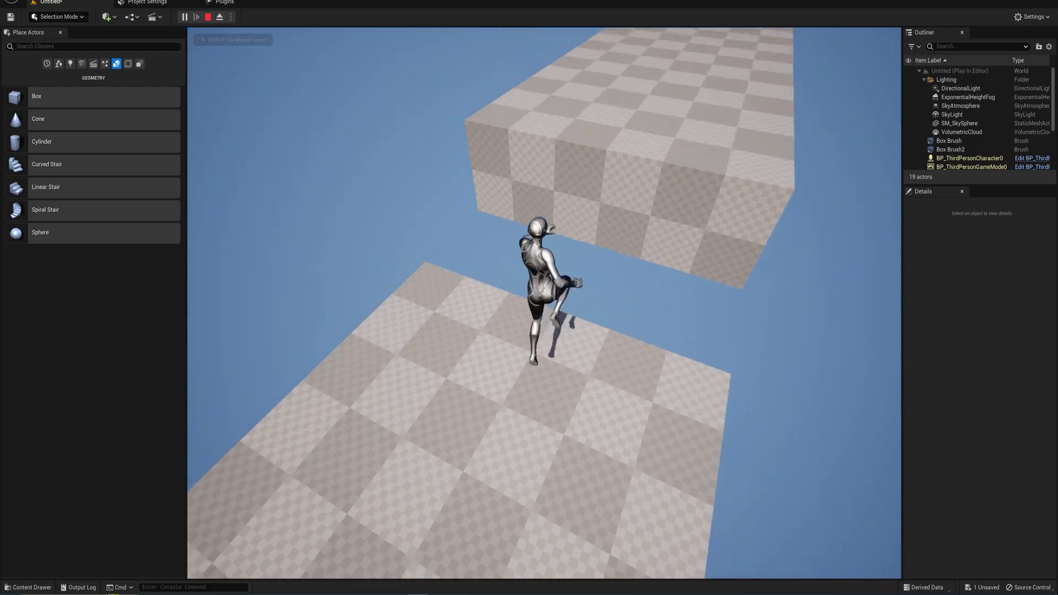
key(space)
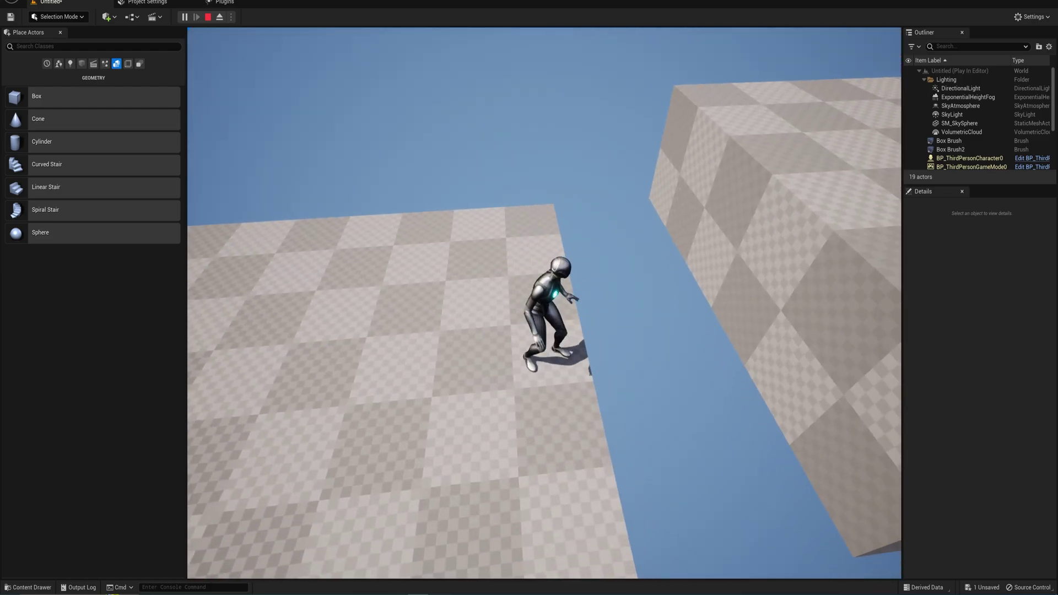
key(Escape)
- Move the second platform brush farther away and higher, to X 2800 and Z 600
right_drag(552, 300, 552, 300)
key(a)
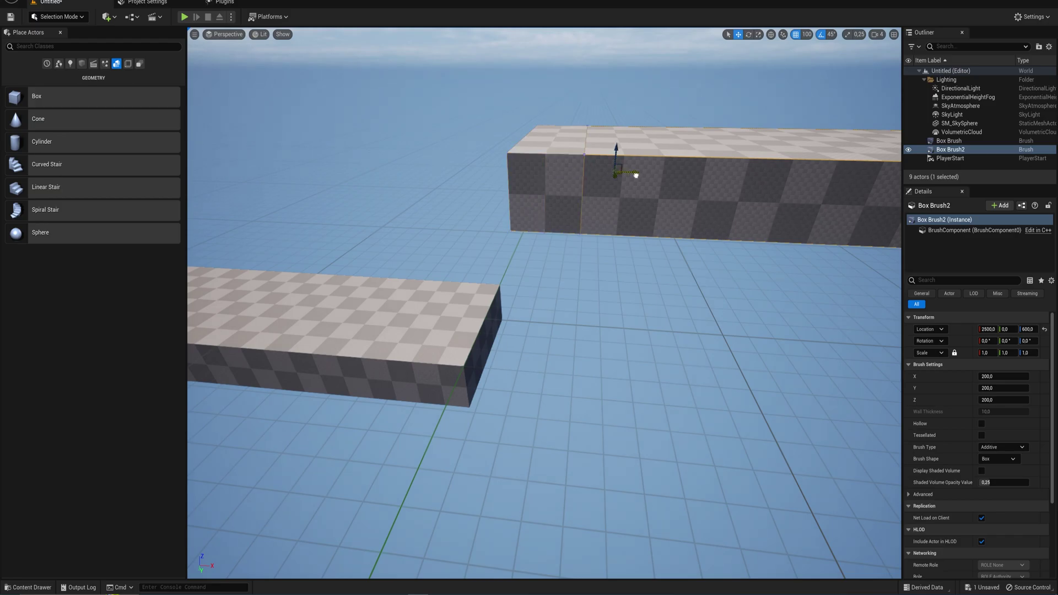
drag(693, 176, 733, 180)
mouse_move(632, 231)
right_down()
mouse_move(680, 202)
mouse_move(708, 210)
mouse_move(686, 211)
mouse_move(716, 242)
mouse_move(760, 246)
mouse_move(619, 241)
right_up()
key(s)
key(a)
key(a)
key(w)
- Place the BP_Pusher blueprint from the project content at the end of the first platform
key(ctrl+space)
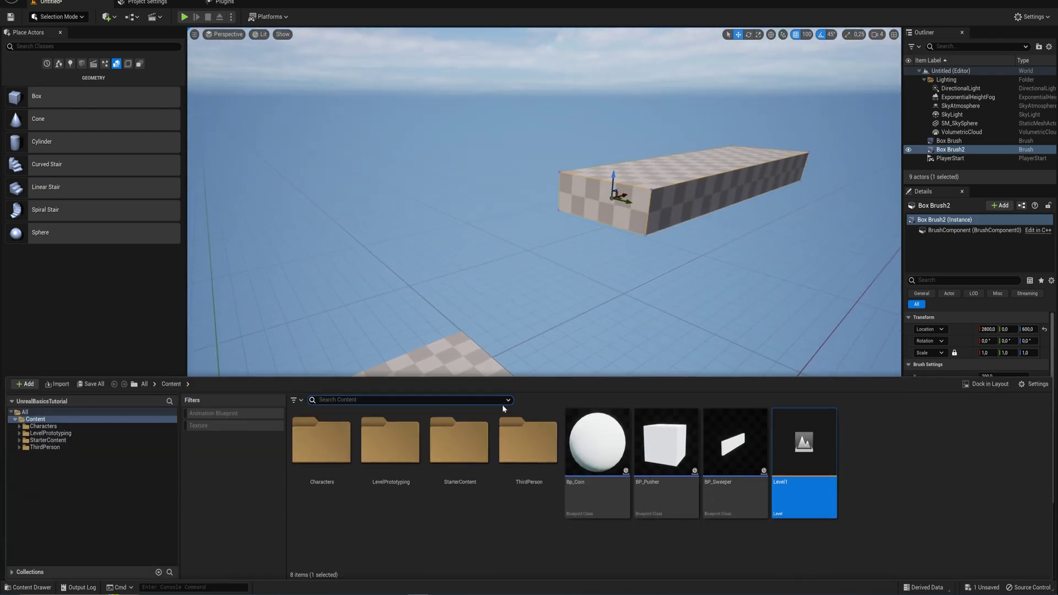
drag(661, 441, 469, 355)
key(f)
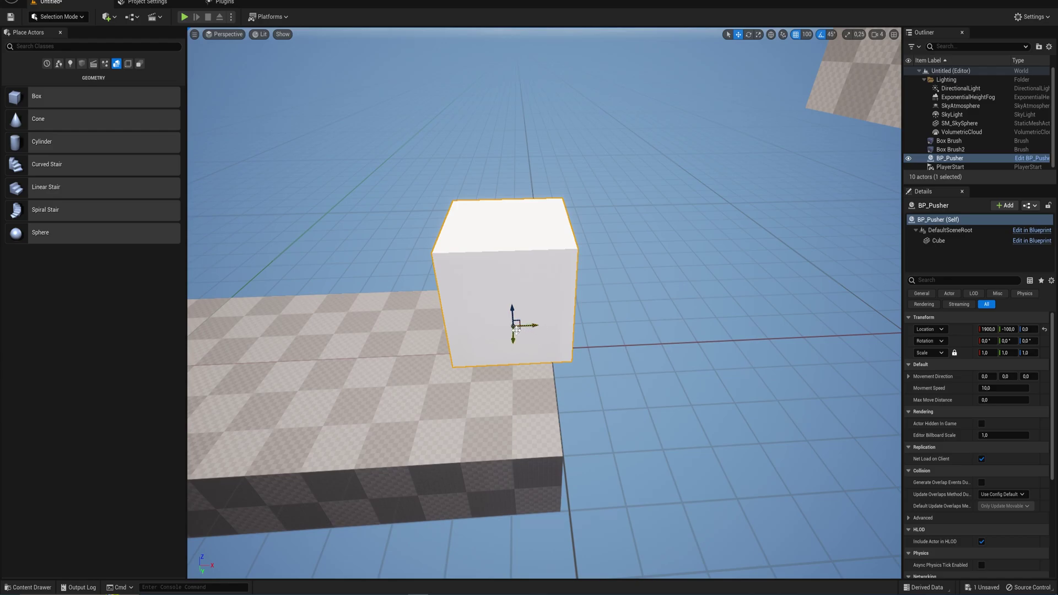
- Set the grid snap size to 50 and move the pusher into the gap between the platforms at 2450, 0, -400
mouse_move(513, 338)
mouse_down()
mouse_move(513, 363)
mouse_move(513, 331)
mouse_up()
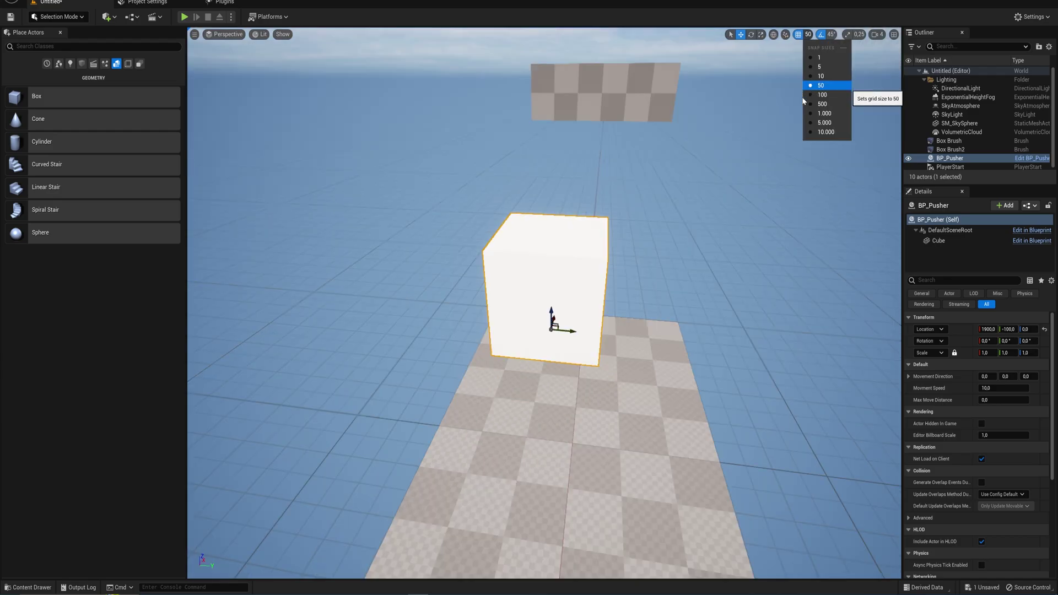
click(820, 85)
drag(570, 330, 604, 334)
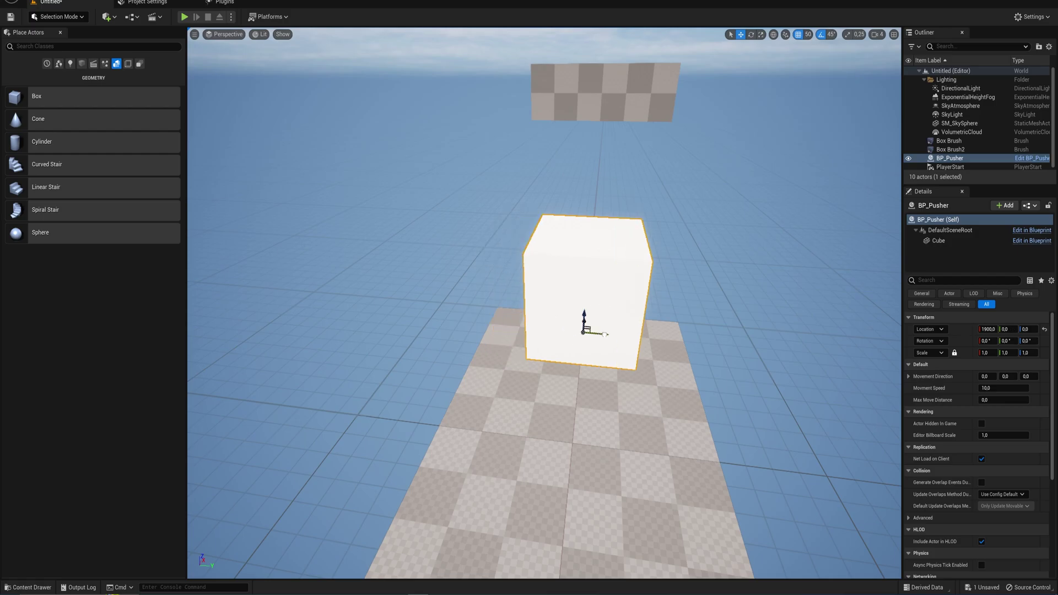
right_drag(604, 334, 804, 336)
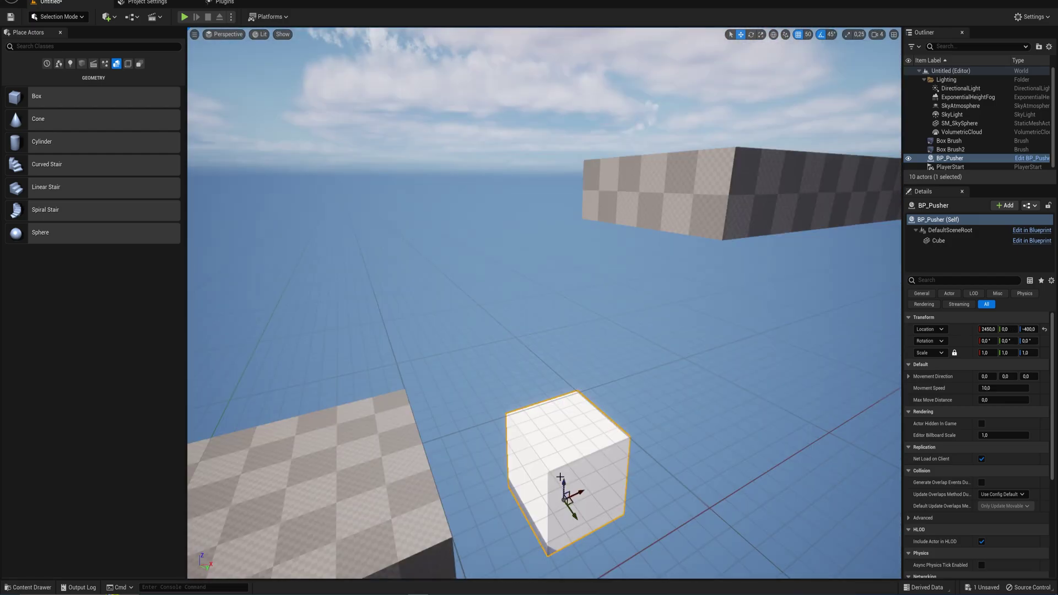
right_drag(559, 476, 661, 448)
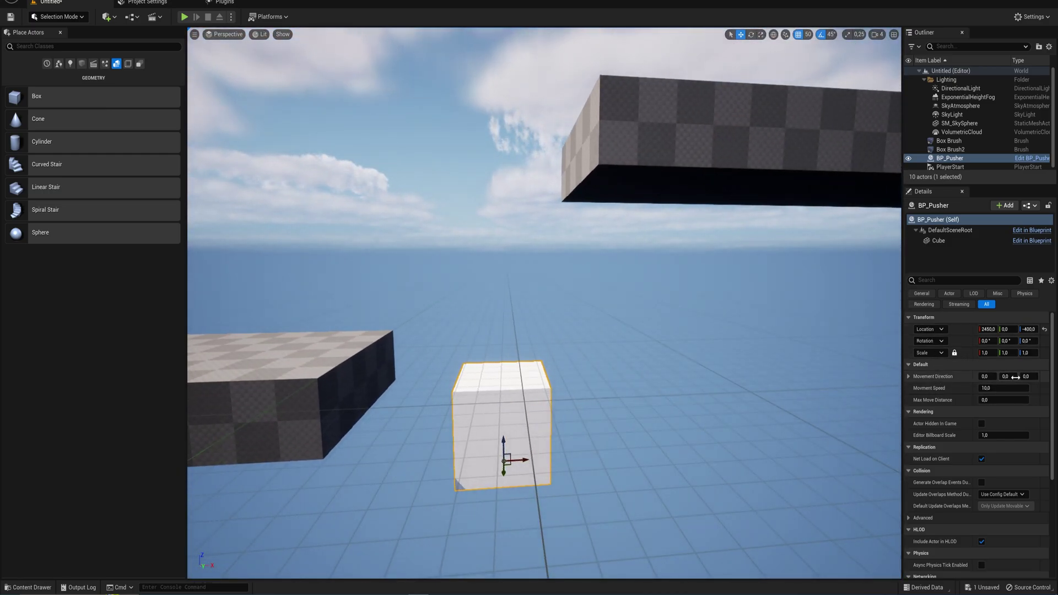
- Set the pusher's Movement Direction Z to 1, try raising it to Z 500, and undo that move
key(Return)
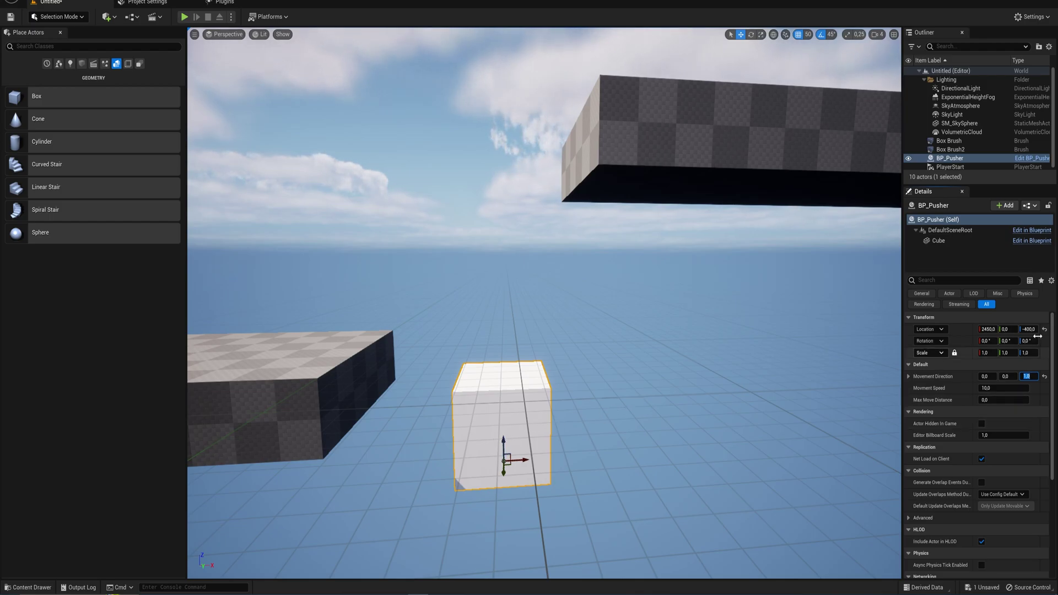
drag(504, 442, 496, 163)
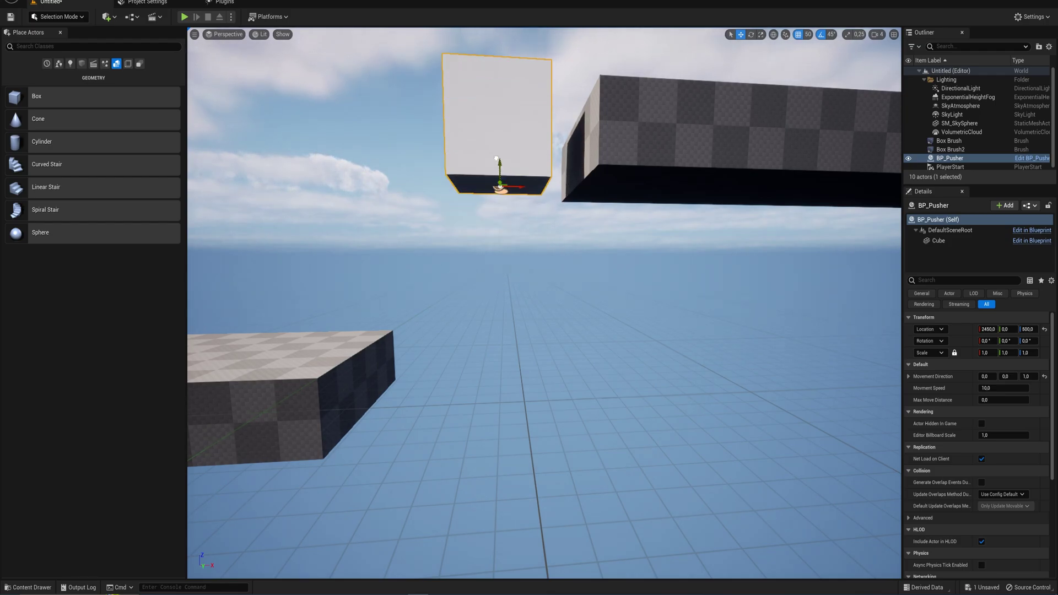
key(ctrl+z)
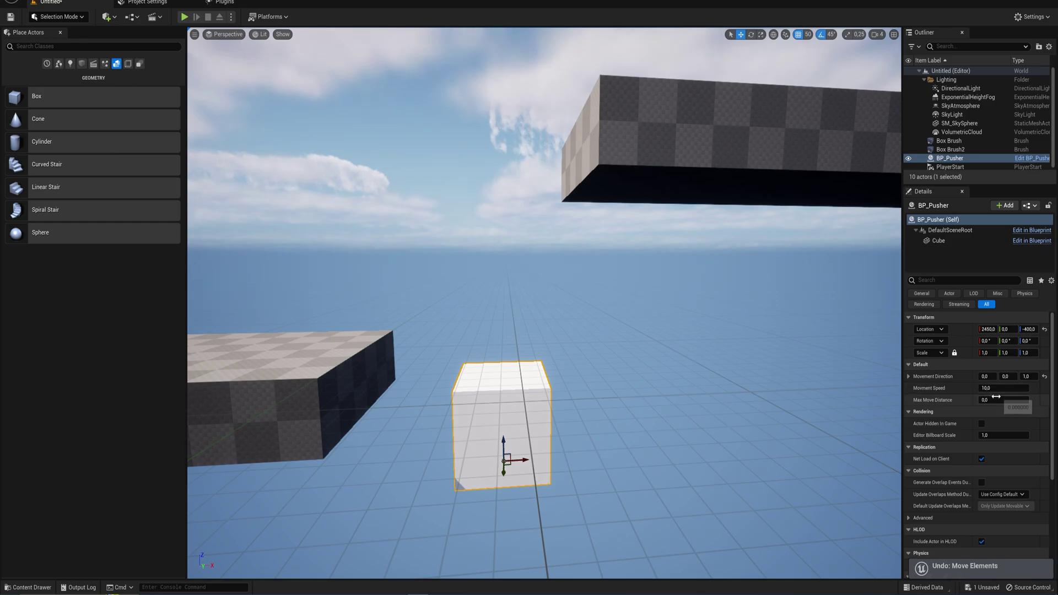
- Set the lift pusher's Max Move Distance to 900 and play the level, jumping onto the pusher to test it
text(900)
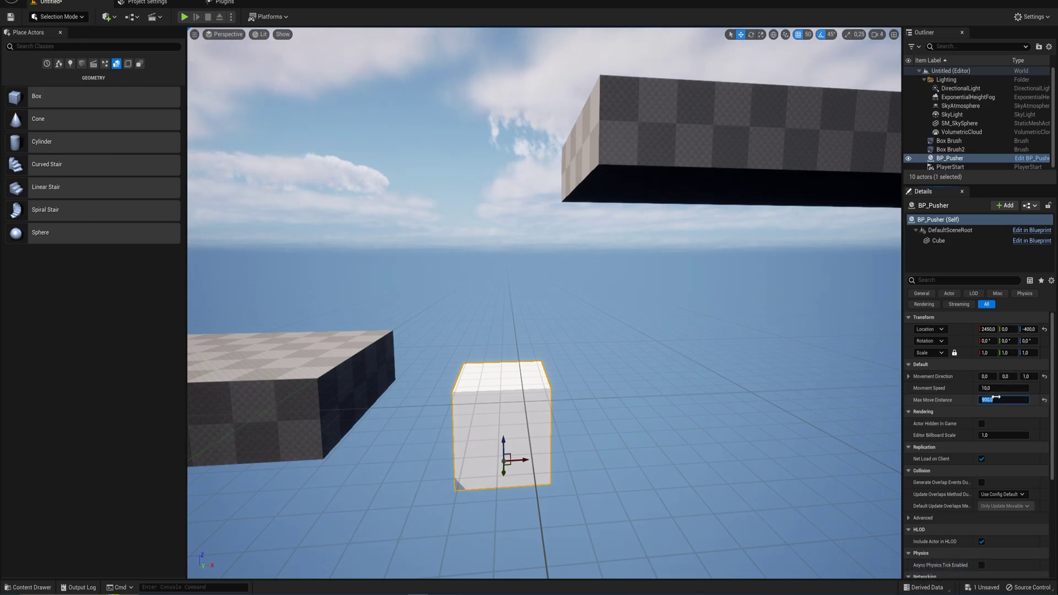
key(alt+p)
key(w)
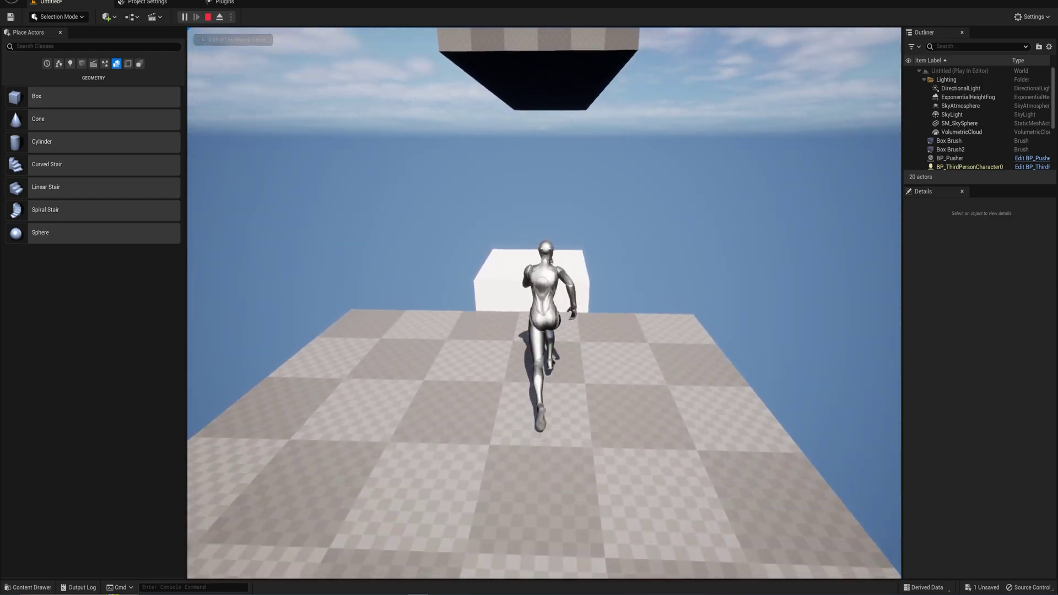
key(space)
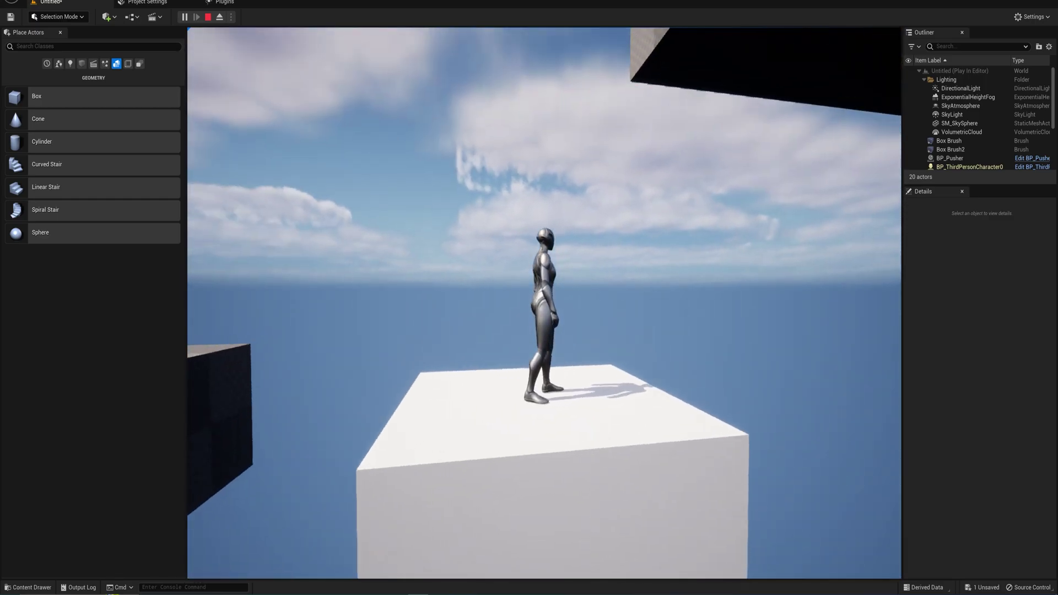
key(Escape)
- Play the level again, ride the pusher upward and run onto the second platform to check the lift
scroll(543, 380, down, 4)
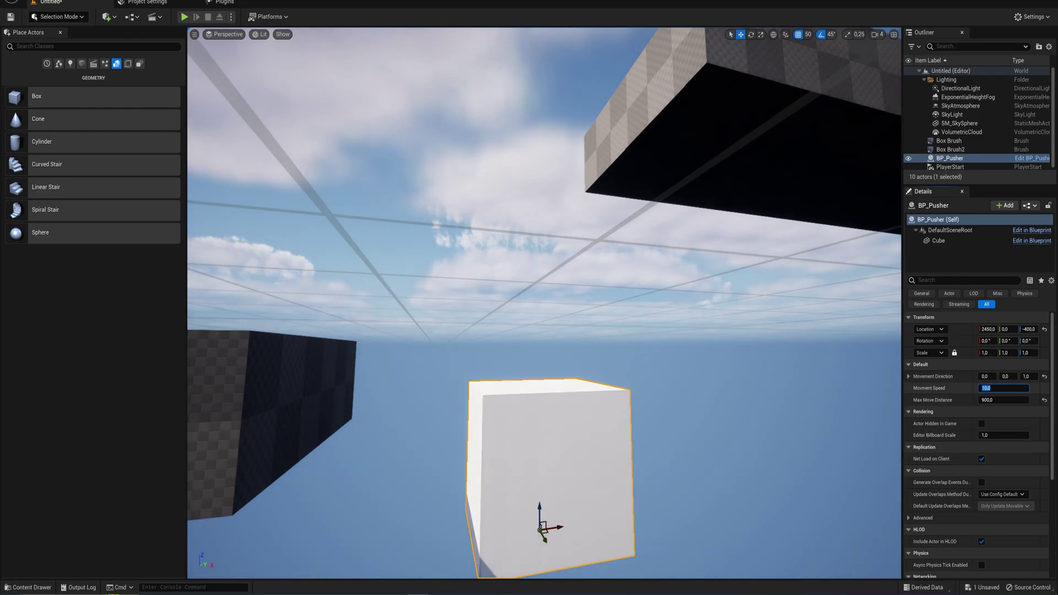
click(184, 16)
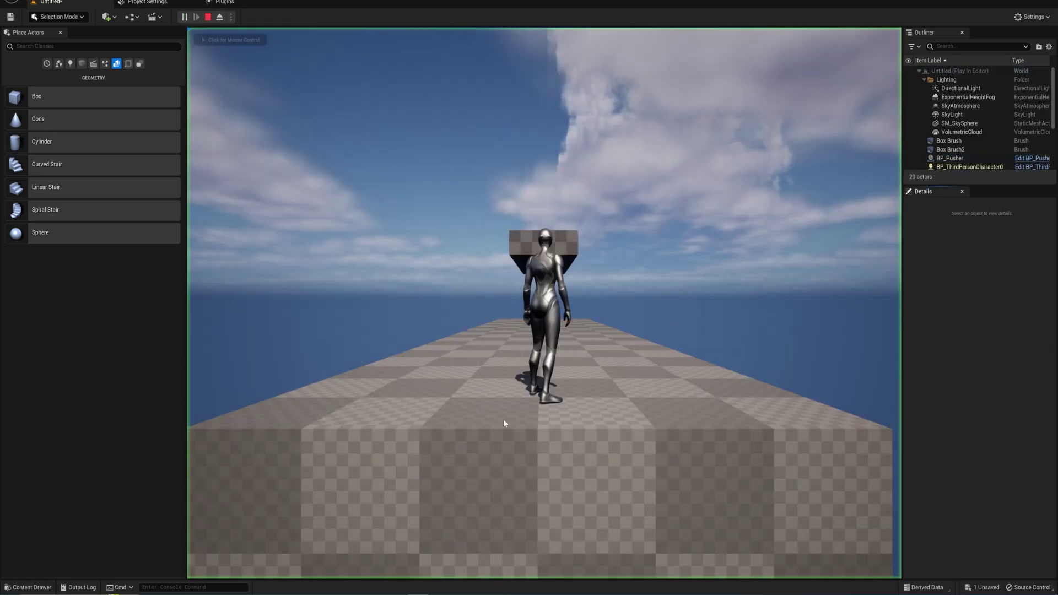
key(w)
key(w)
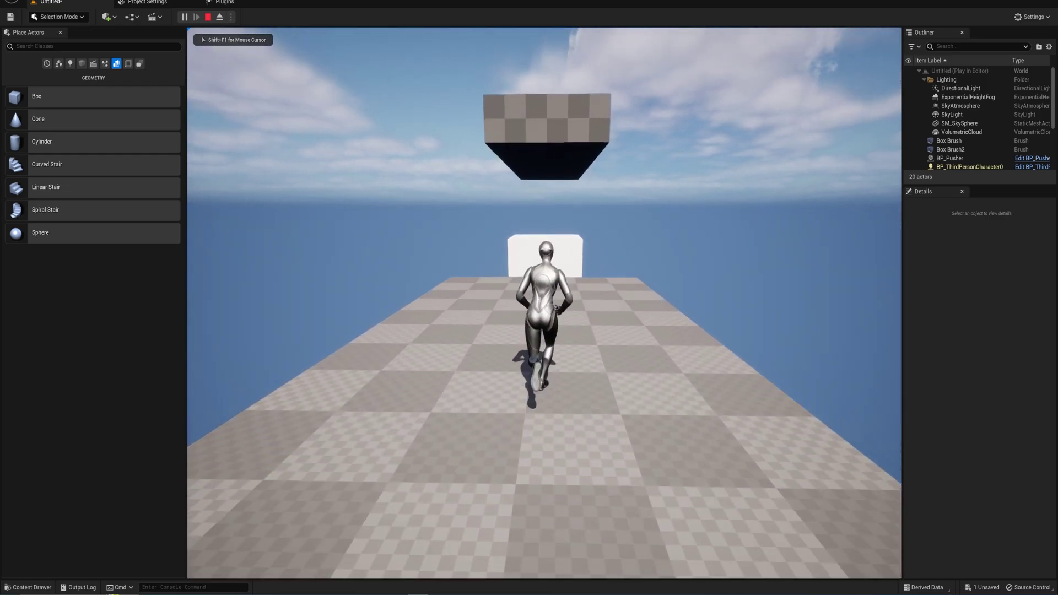
key(w)
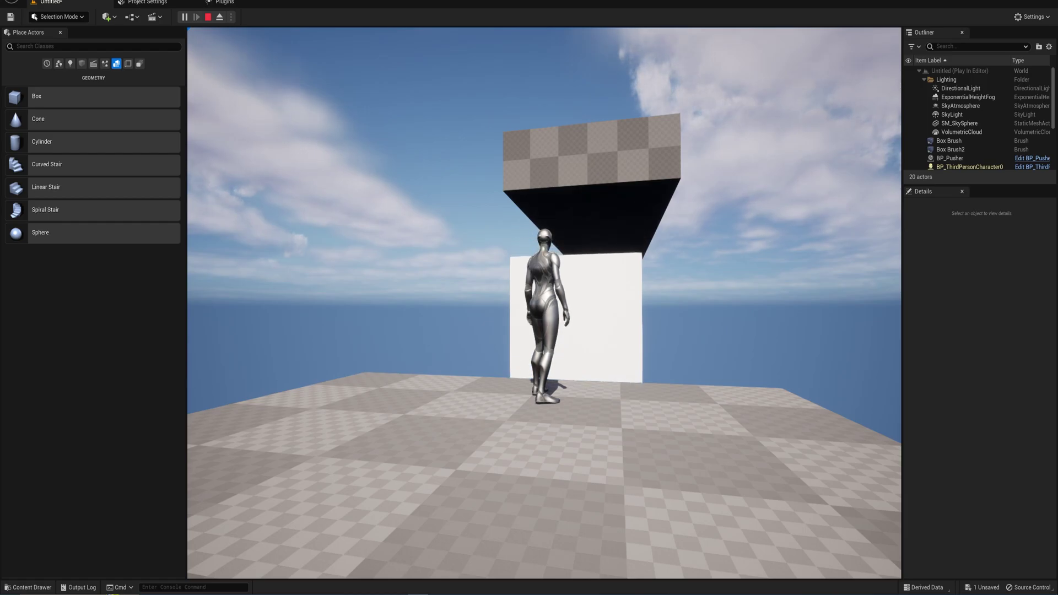
key(w)
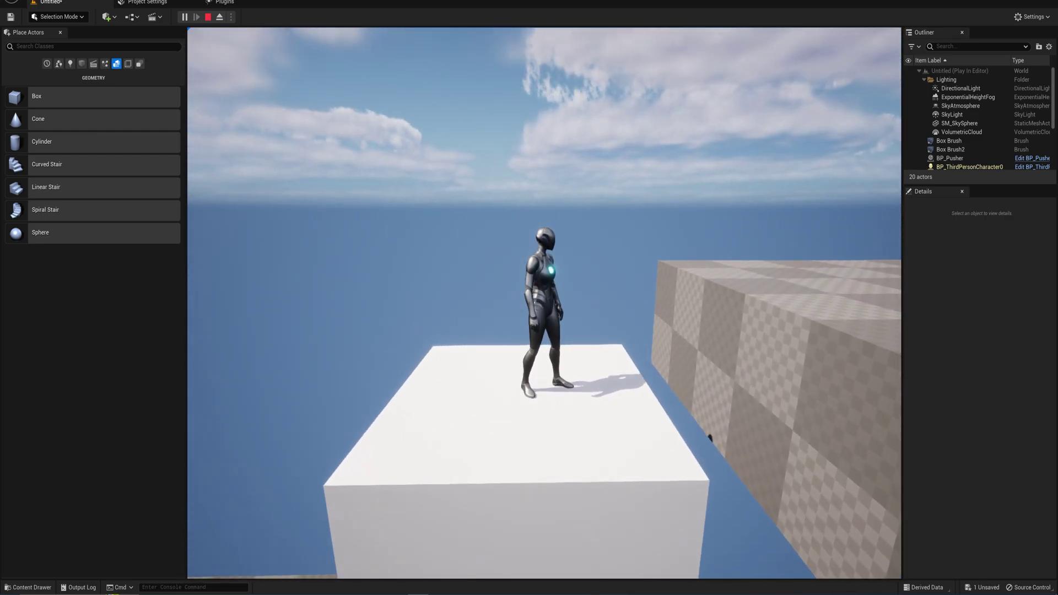
key(w)
key(space)
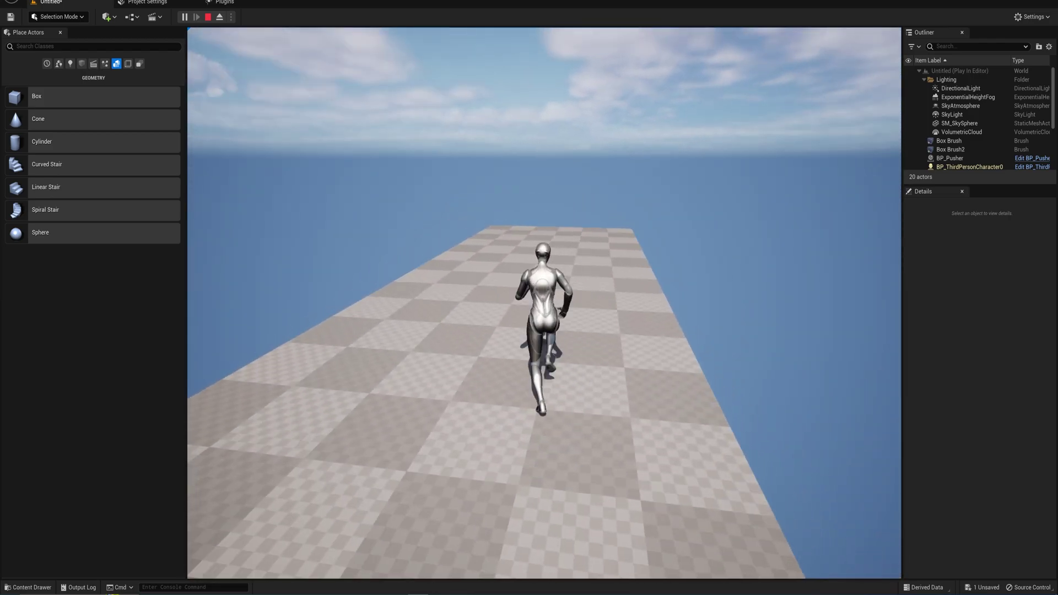
key(Escape)
- Lengthen the second platform brush in Brush Editing mode by moving its far-end vertices outward along X
right_drag(607, 369, 441, 397)
key(s)
key(d)
right_drag(670, 255, 545, 232)
key(w)
right_drag(567, 358, 572, 246)
click(549, 283)
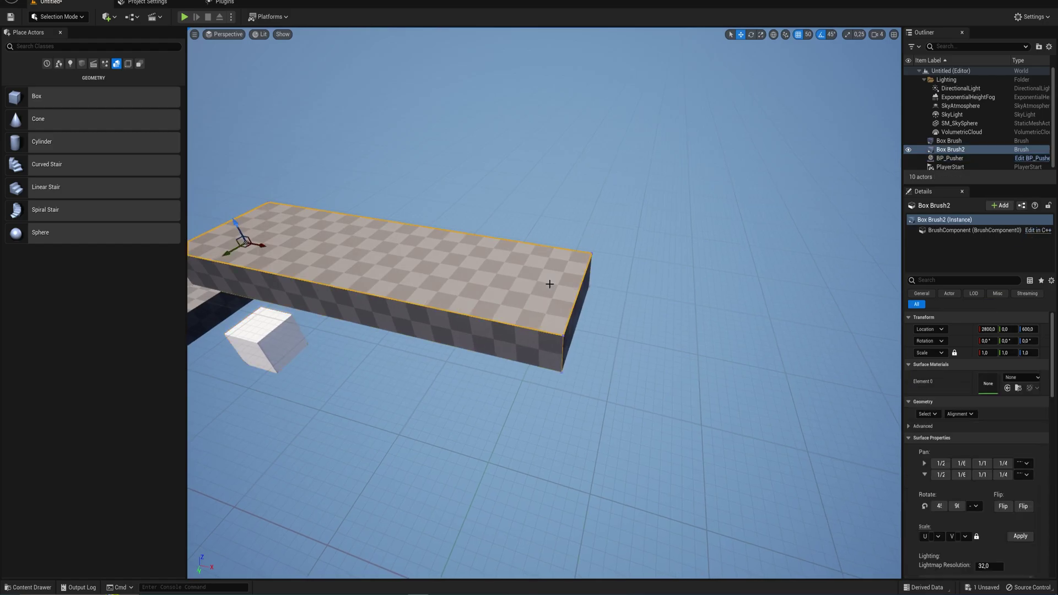
click(59, 19)
click(60, 85)
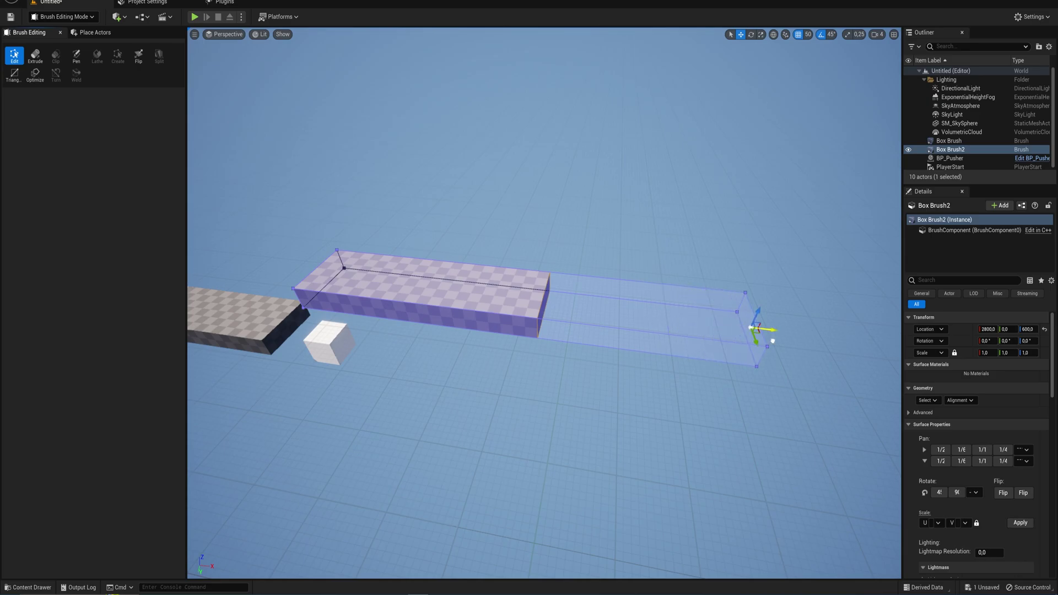
drag(773, 340, 773, 341)
mouse_move(526, 319)
right_down()
mouse_move(490, 319)
mouse_move(526, 259)
right_up()
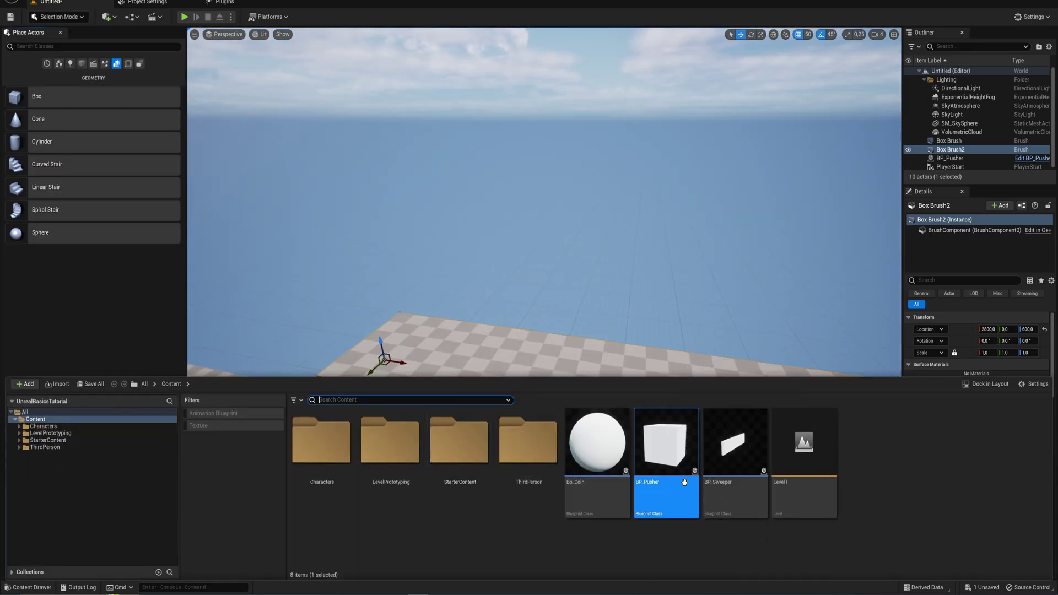
- Place another BP_Pusher from the project content beside the second platform, at location 3500, -500, 700
drag(684, 476, 530, 334)
key(f)
right_drag(530, 334, 584, 341)
drag(584, 335, 486, 329)
key(s)
right_drag(692, 310, 485, 358)
key(d)
key(w)
right_drag(548, 306, 688, 311)
key(a)
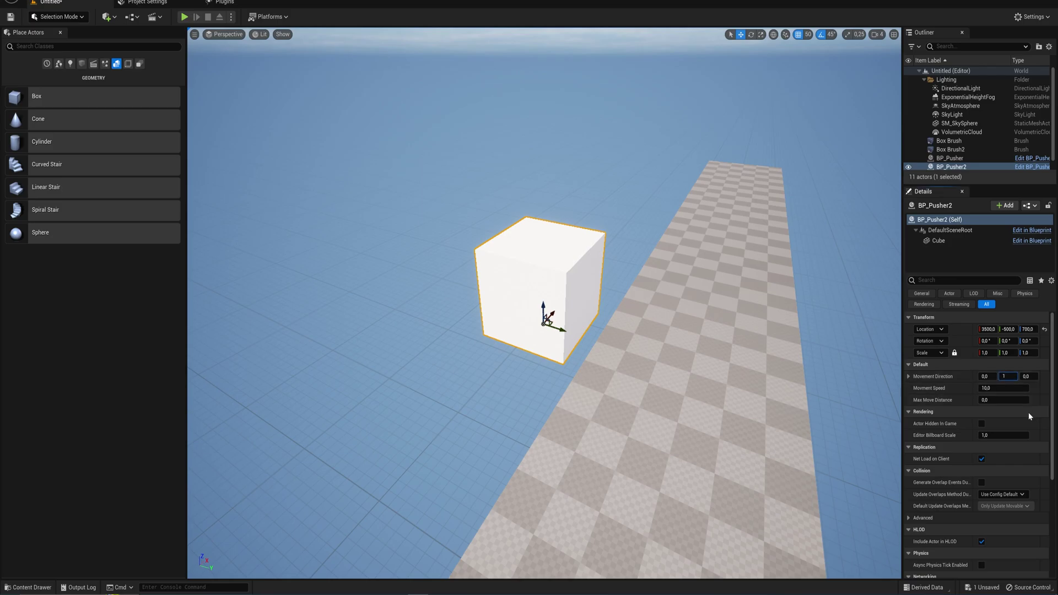
- Set the new side pusher's Movement Direction Y to 1 and its Movement Speed to 50
key(Return)
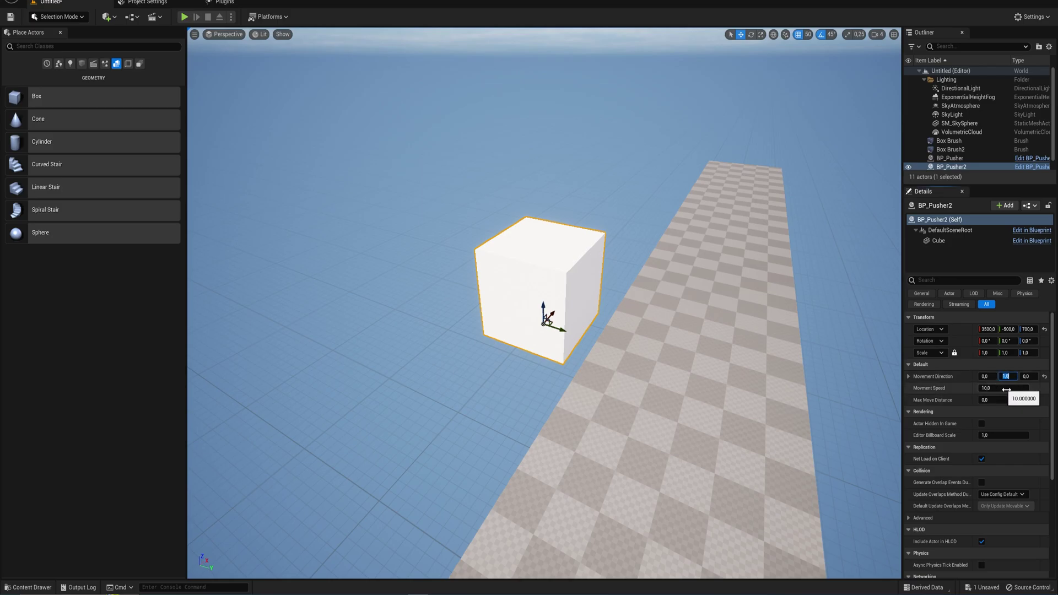
right_drag(655, 376, 692, 370)
key(s)
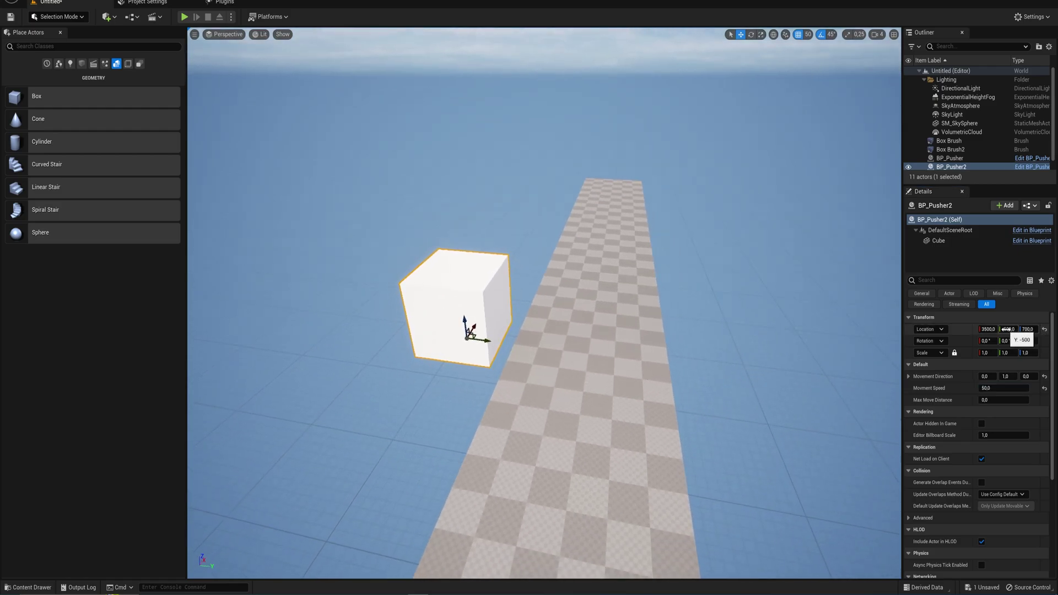
- Try moving the side pusher across the platform to Y 500, undo that, and set its Max Move Distance to 1000
drag(489, 341, 746, 389)
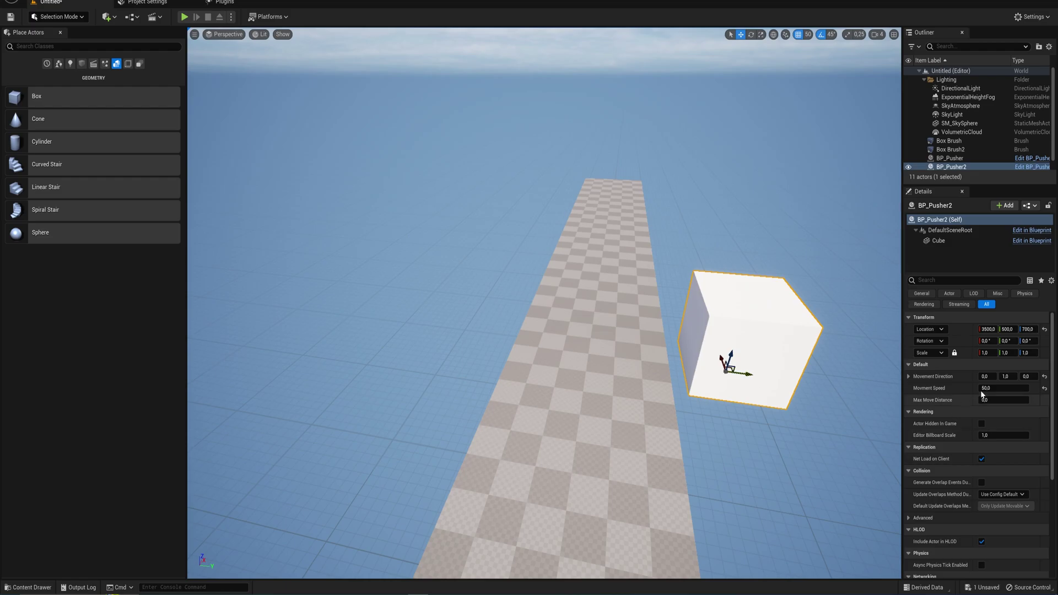
key(ctrl+z)
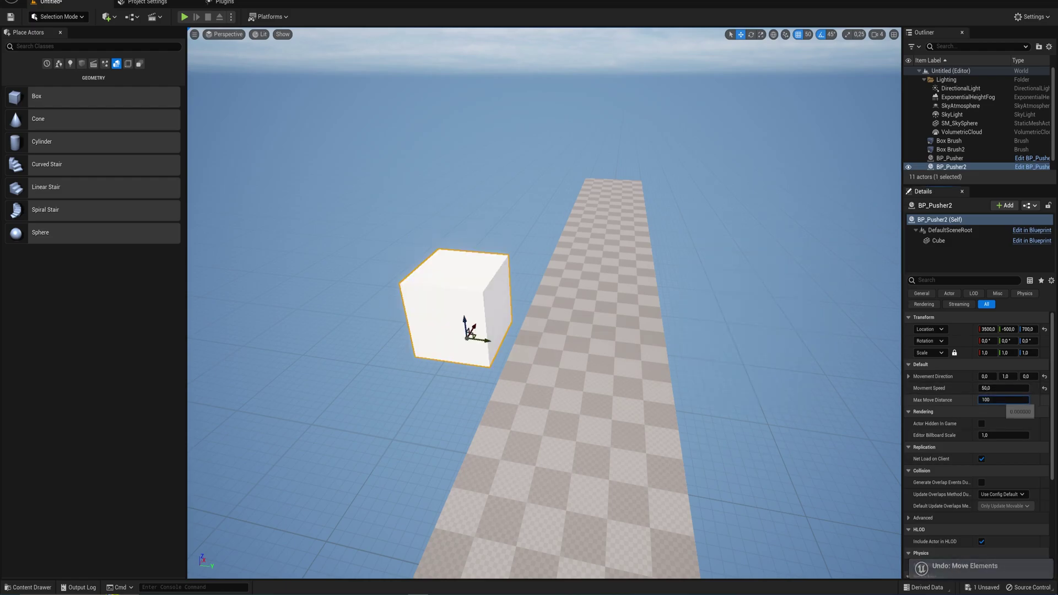
click(1010, 393)
text(1000)
key(Return)
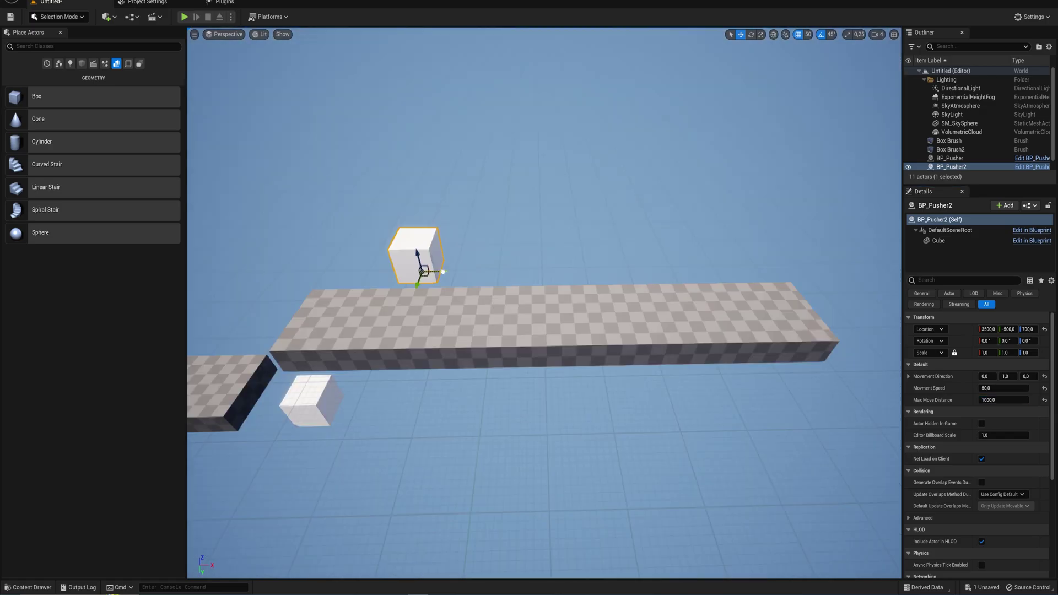
- Duplicate the side pusher twice along the second platform, with one copy at X 5000 and another at X 4300
drag(503, 280, 621, 288)
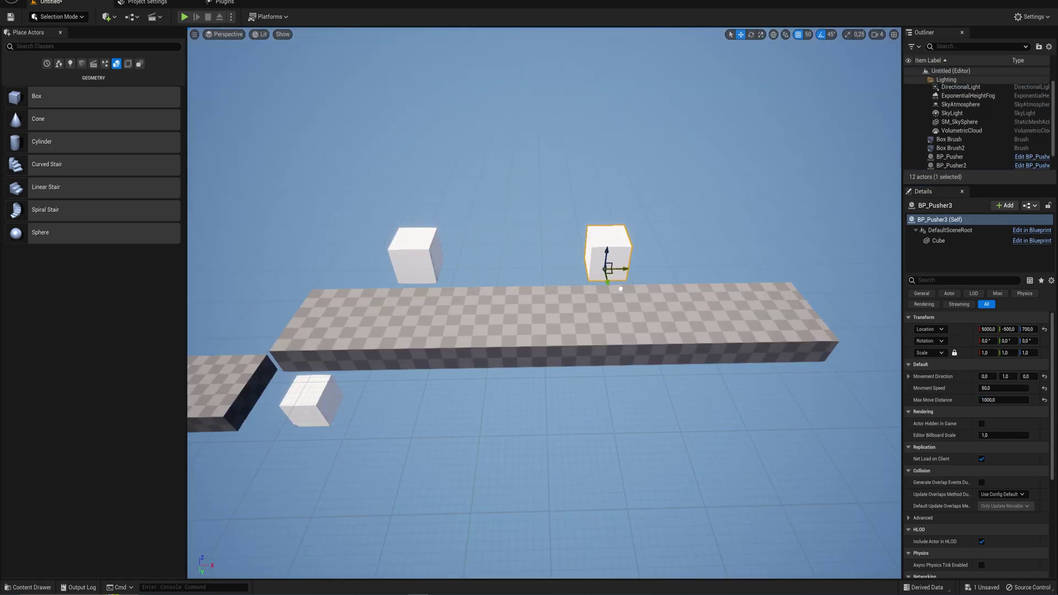
click(416, 258)
click(606, 257)
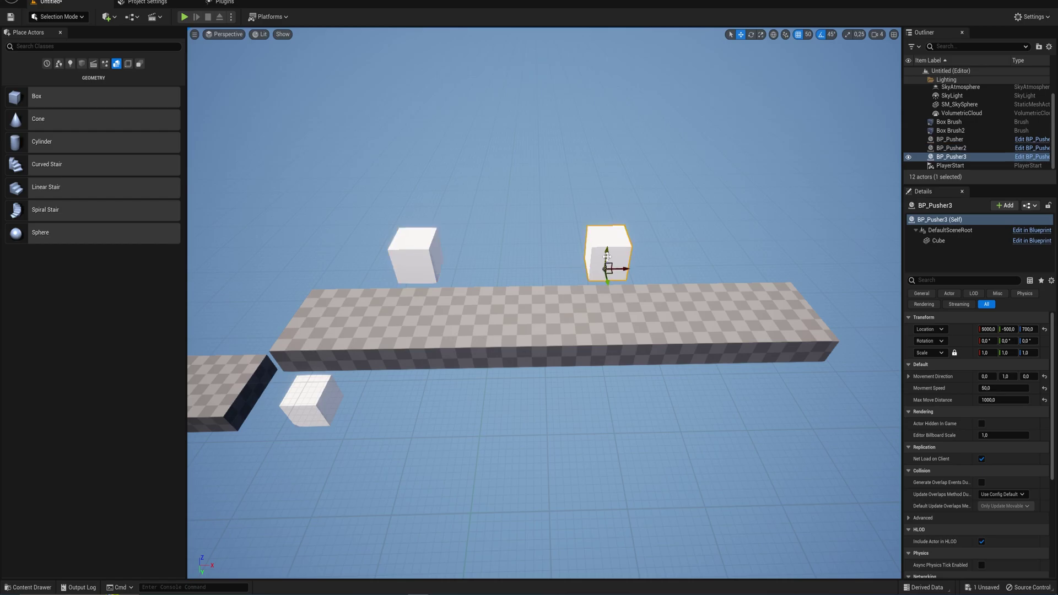
click(420, 265)
alt+drag(443, 270, 517, 273)
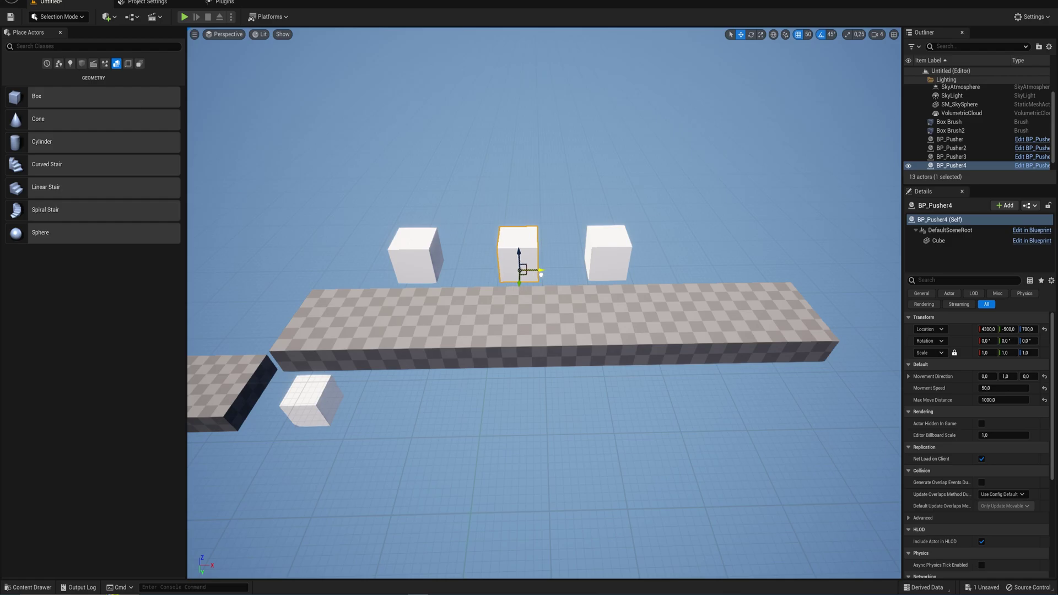
- Move the middle pusher to X 4250 and Y 500, across the platform, and set its Movement Direction Y to -1
right_drag(533, 274, 639, 274)
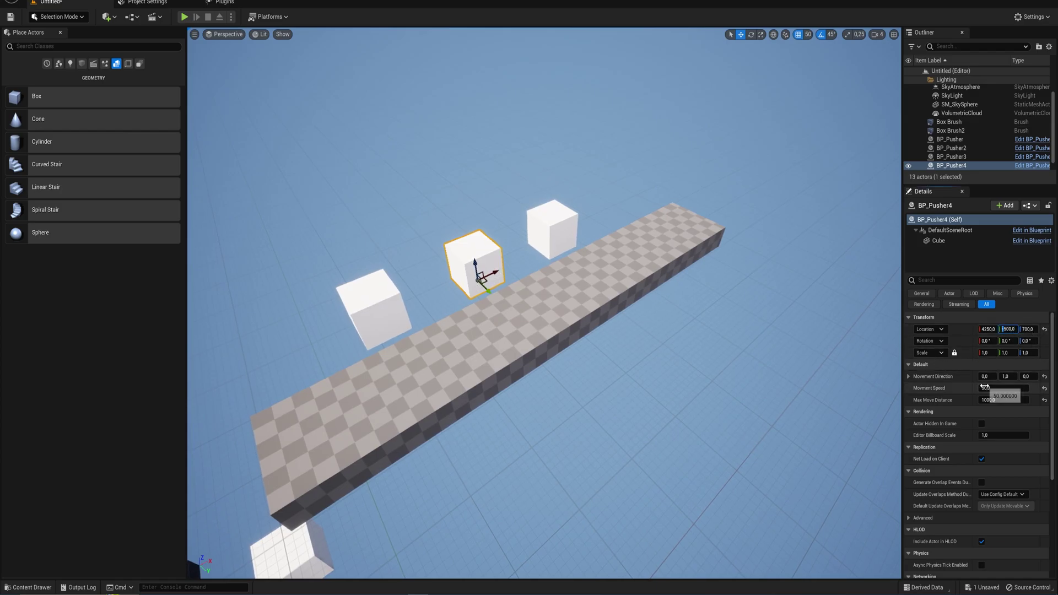
key(Return)
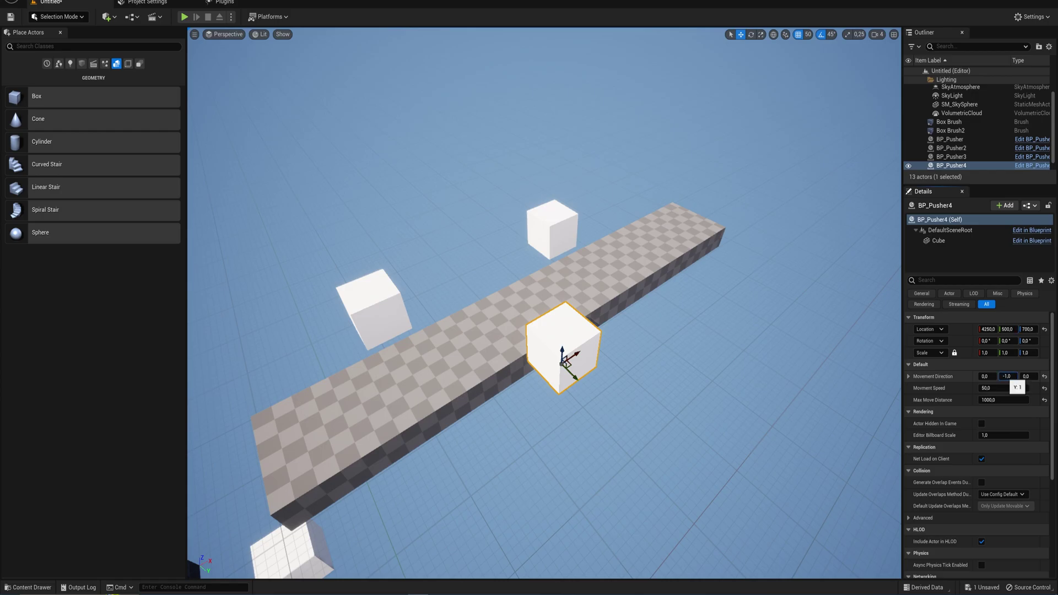
- Set the Movement Speed of the farthest side pusher to 60
right_drag(518, 388, 479, 342)
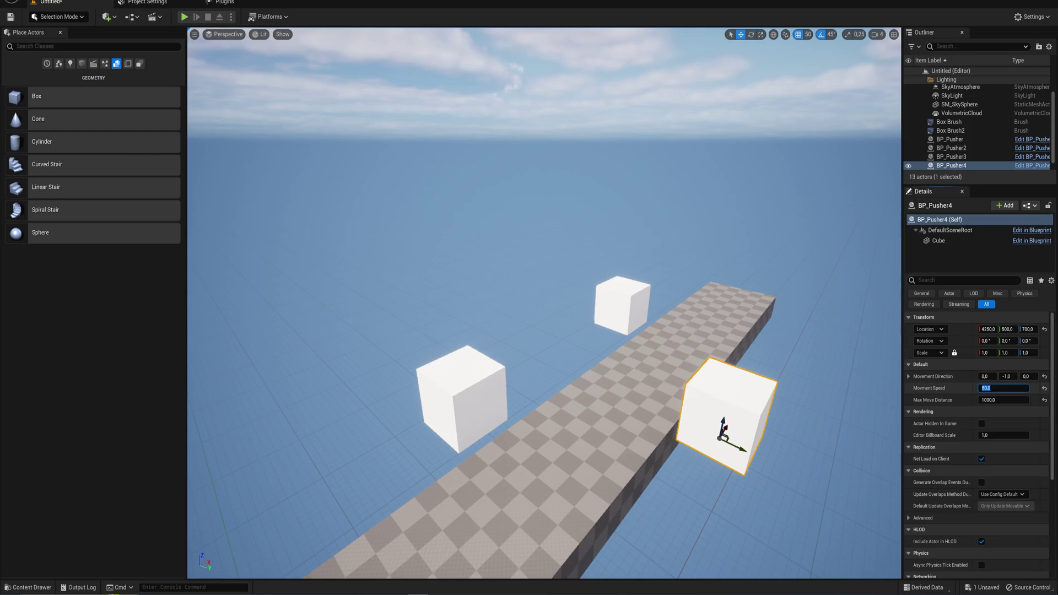
click(635, 307)
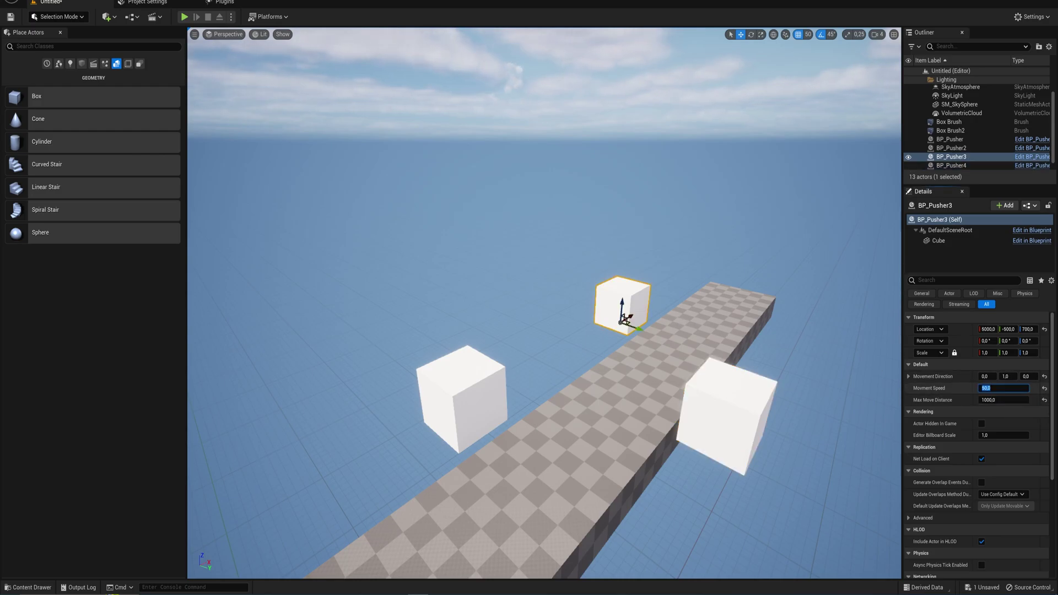
right_drag(575, 482, 421, 515)
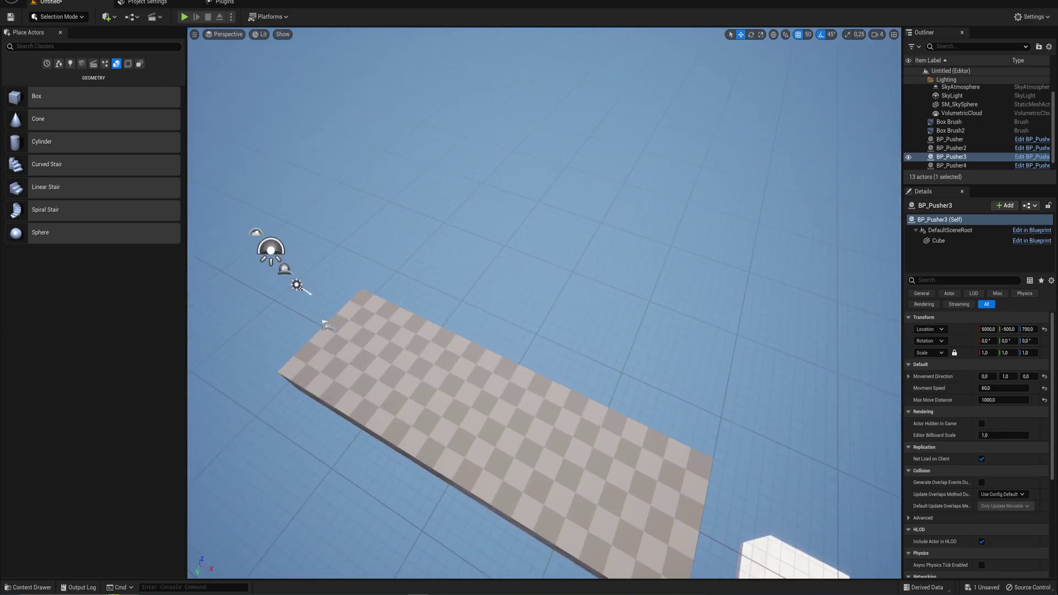
- Play the game from the near end of the second platform and run past the side pushers to test them
click(327, 326)
right_drag(277, 416, 370, 356)
right_drag(451, 403, 467, 412)
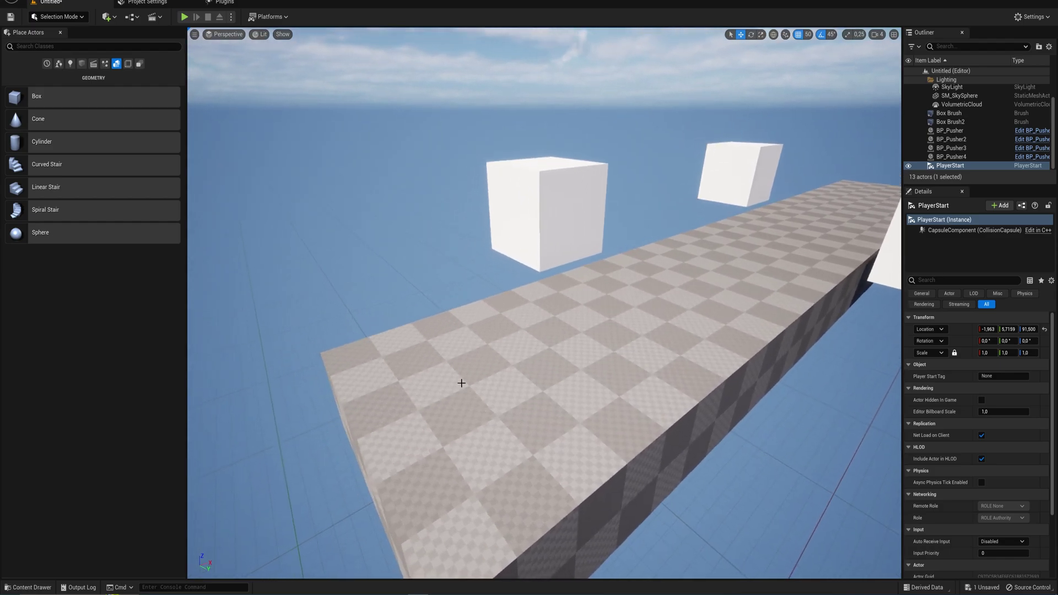
right_click(461, 382)
click(497, 374)
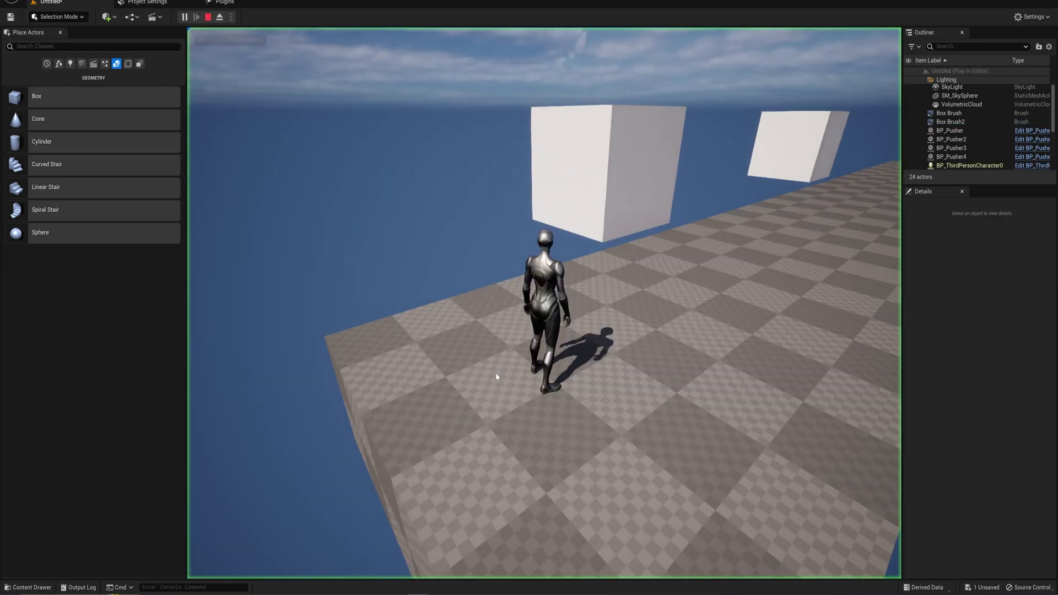
key(w)
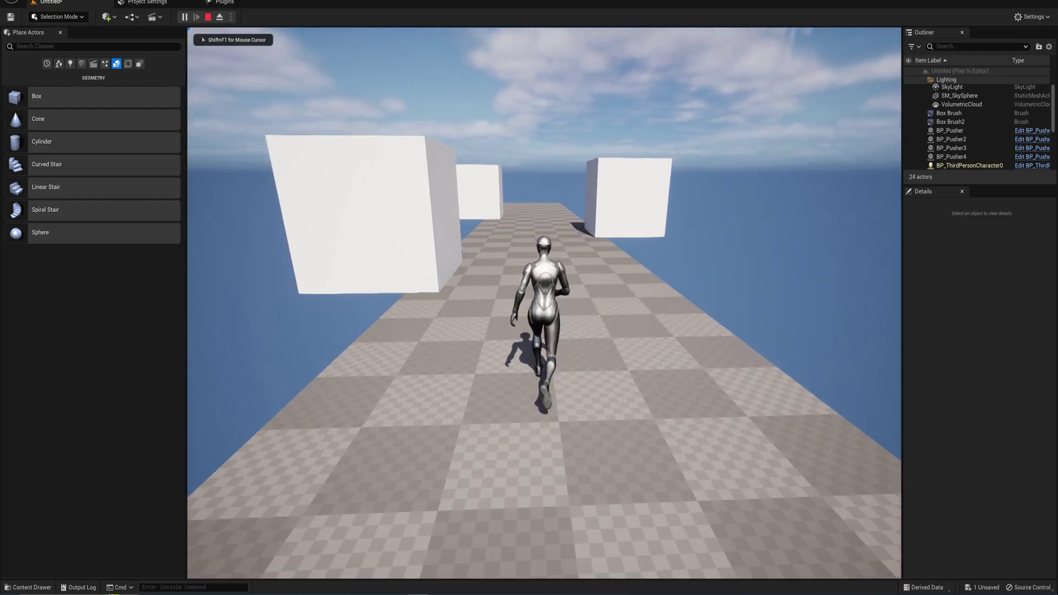
key(Escape)
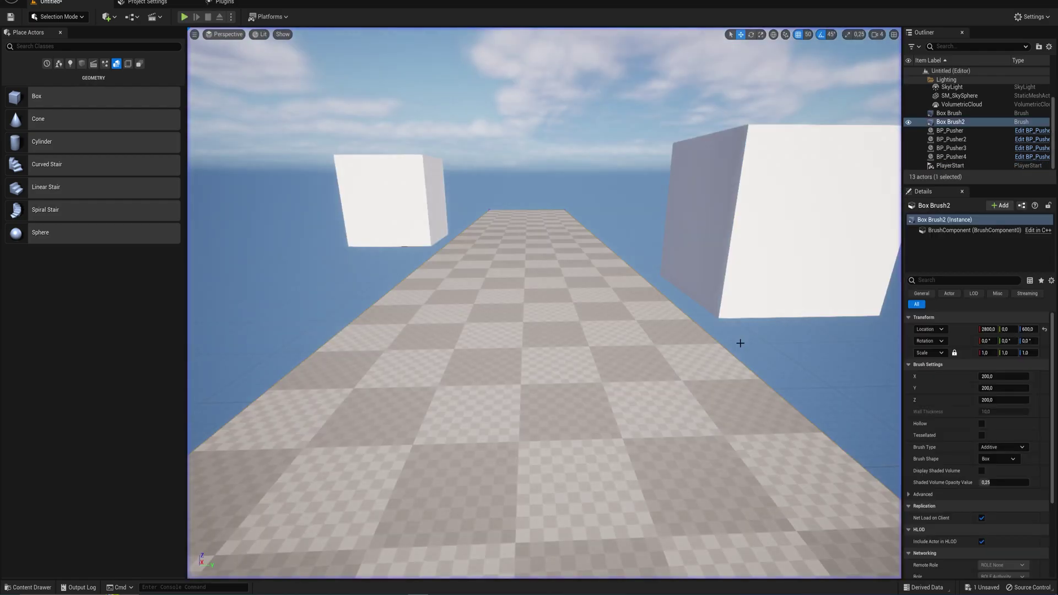
- Set the nearest side pusher's Movement Speed to 150 and the opposite one's to 180, and open the farthest pusher's speed for editing
key(s)
right_drag(681, 299, 618, 260)
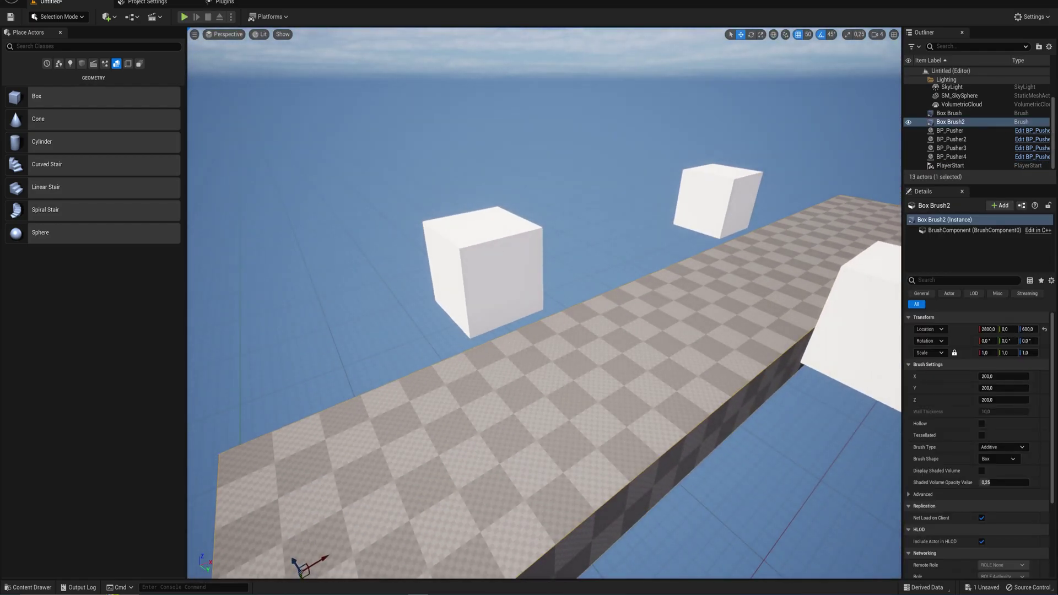
click(488, 276)
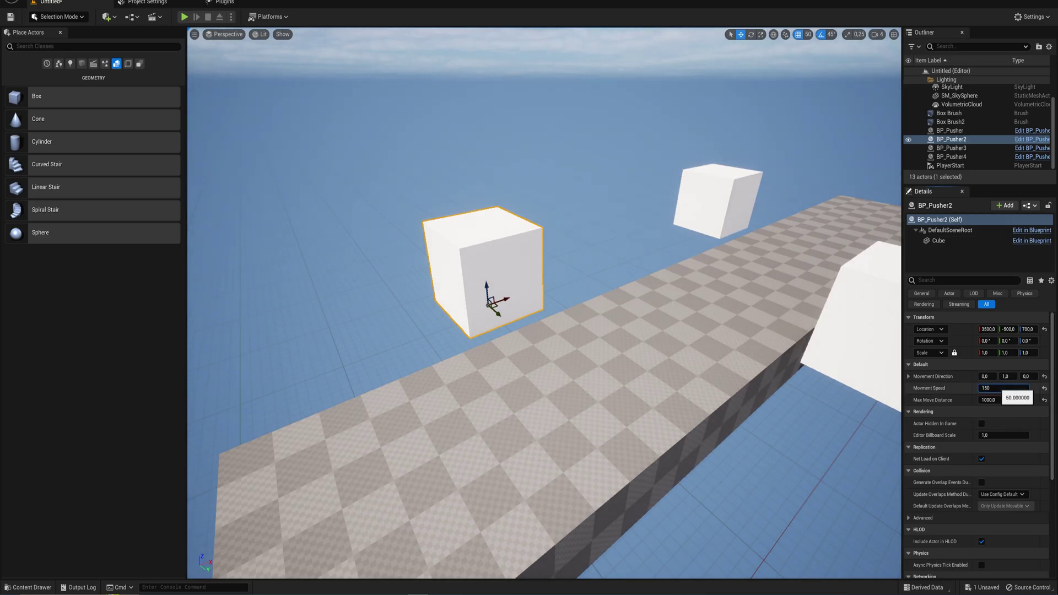
click(895, 330)
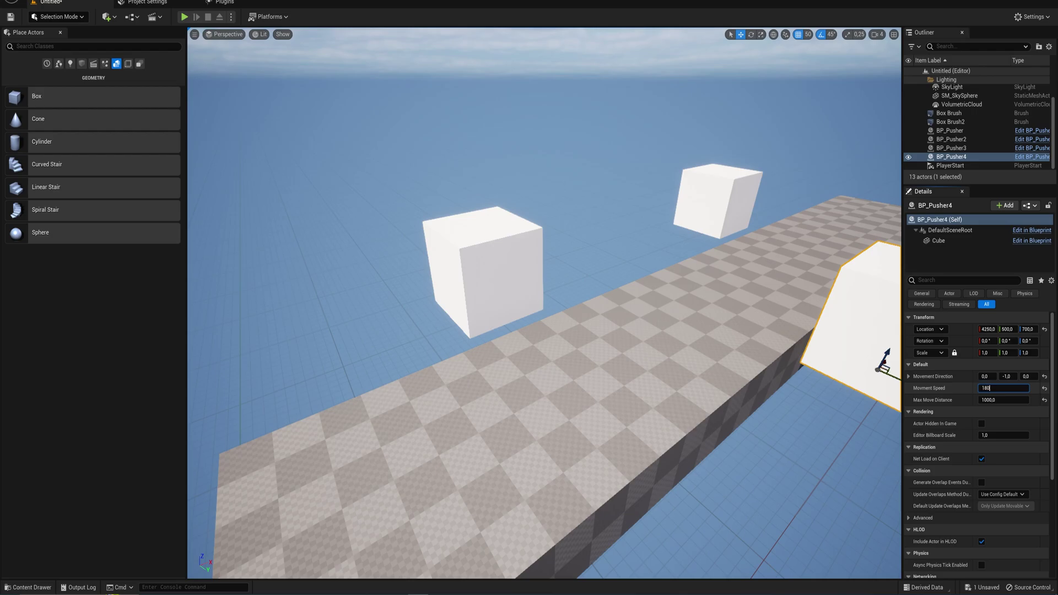
click(745, 180)
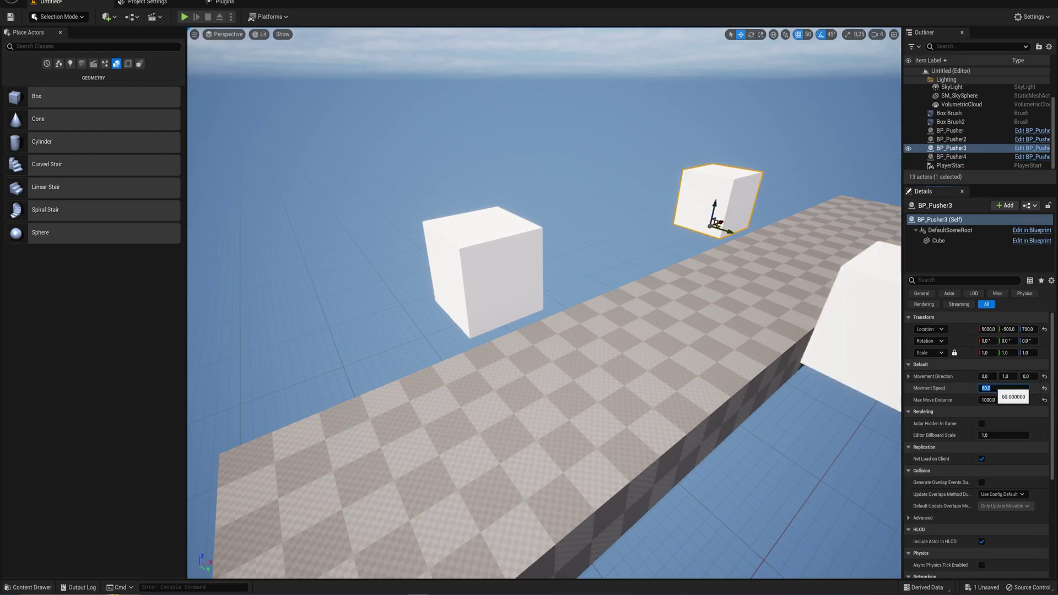
- Play the game from the near end of the second platform and run past the side pushers to its far end
right_click(355, 252)
click(385, 461)
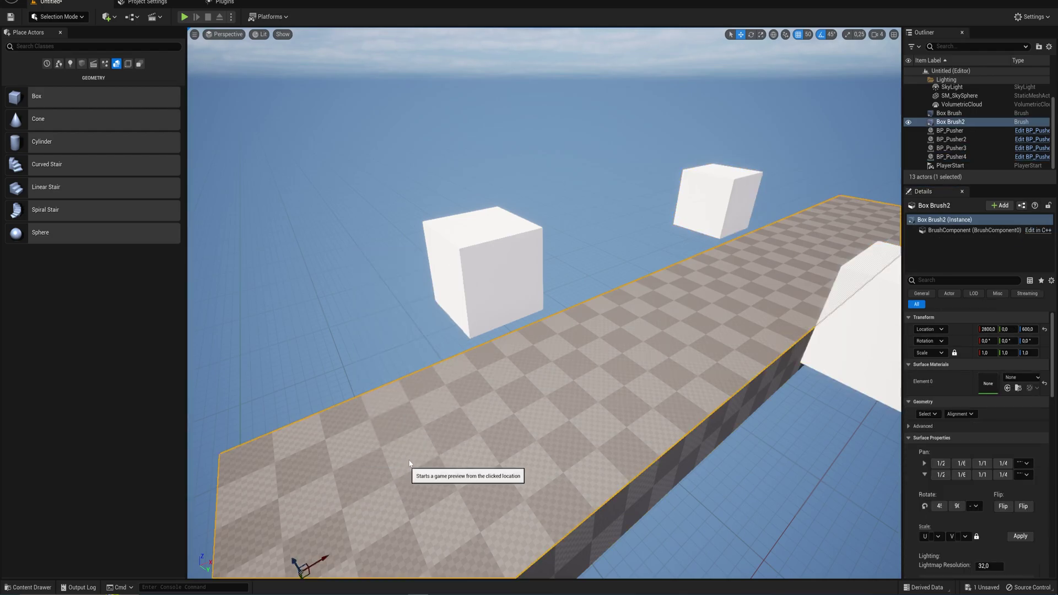
key(w)
key(a)
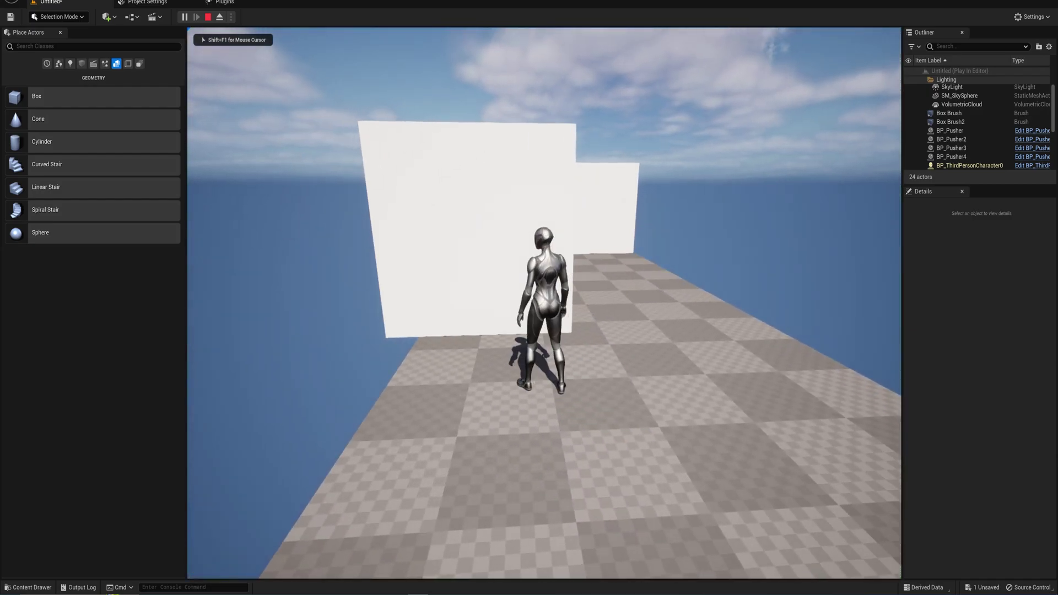
key(w)
key(w)
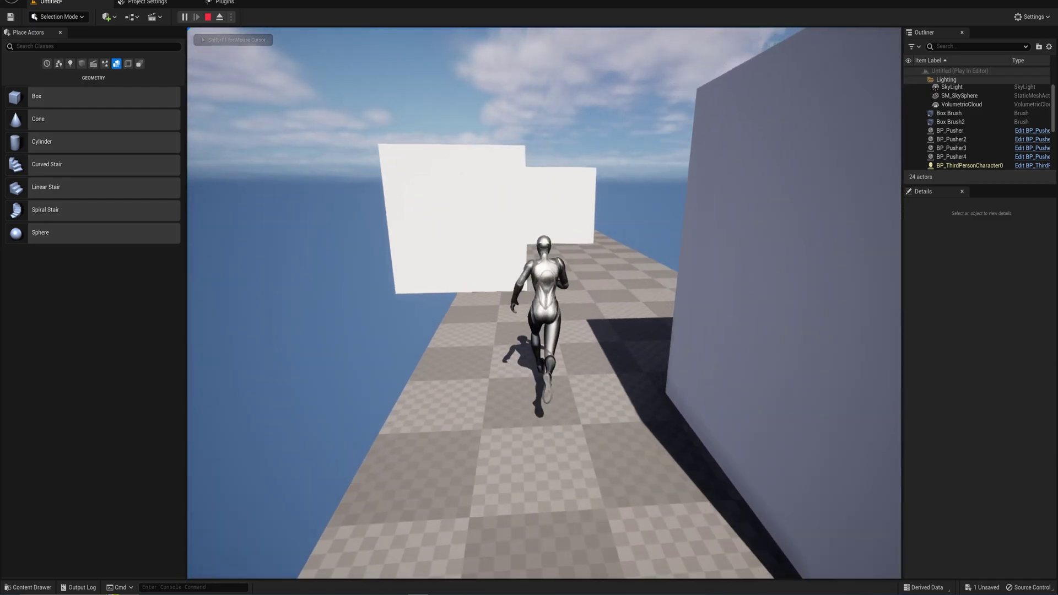
key(d)
key(w)
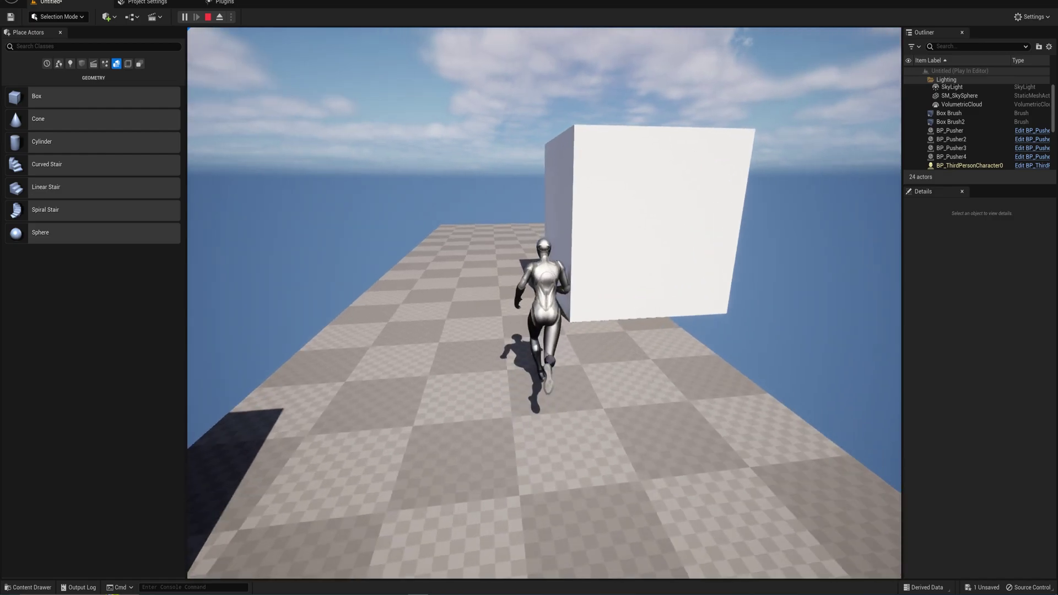
key(w)
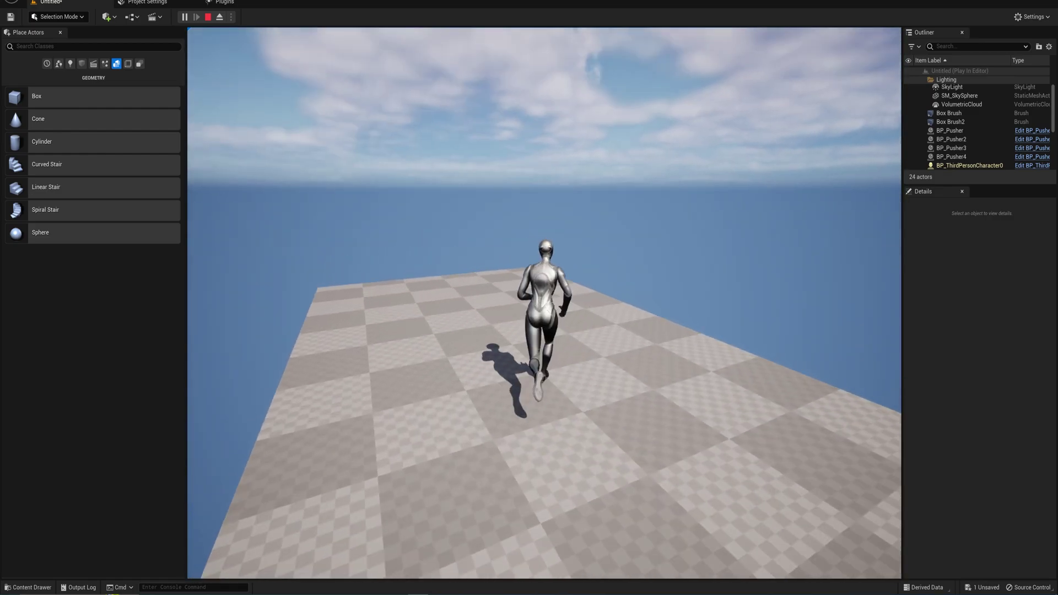
key(Escape)
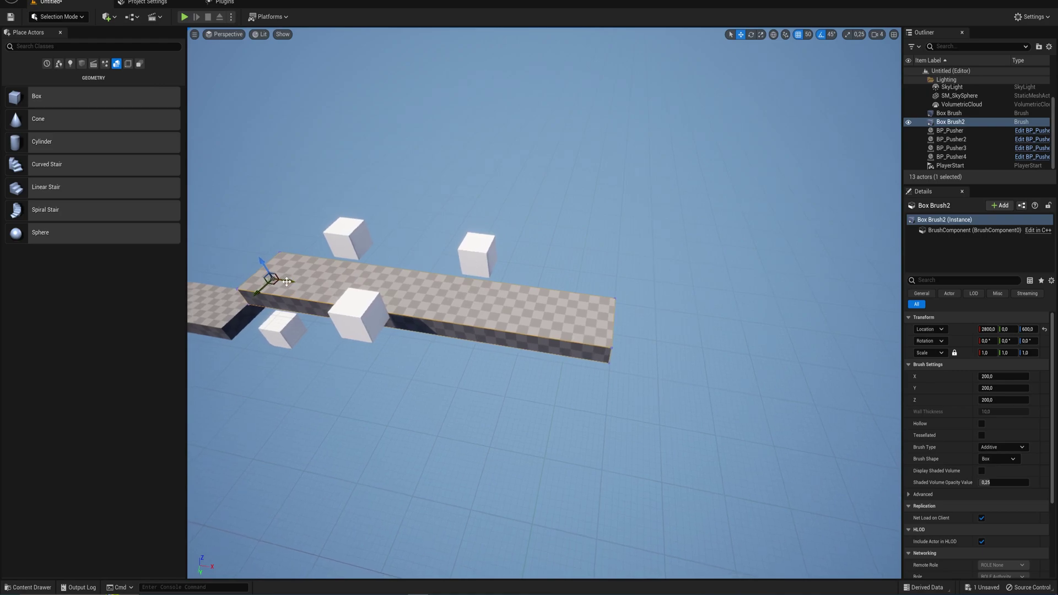
- Duplicate the second platform beyond its far end, placing the copy at X 6950 and lowering it to Z -500
alt+drag(286, 282, 534, 322)
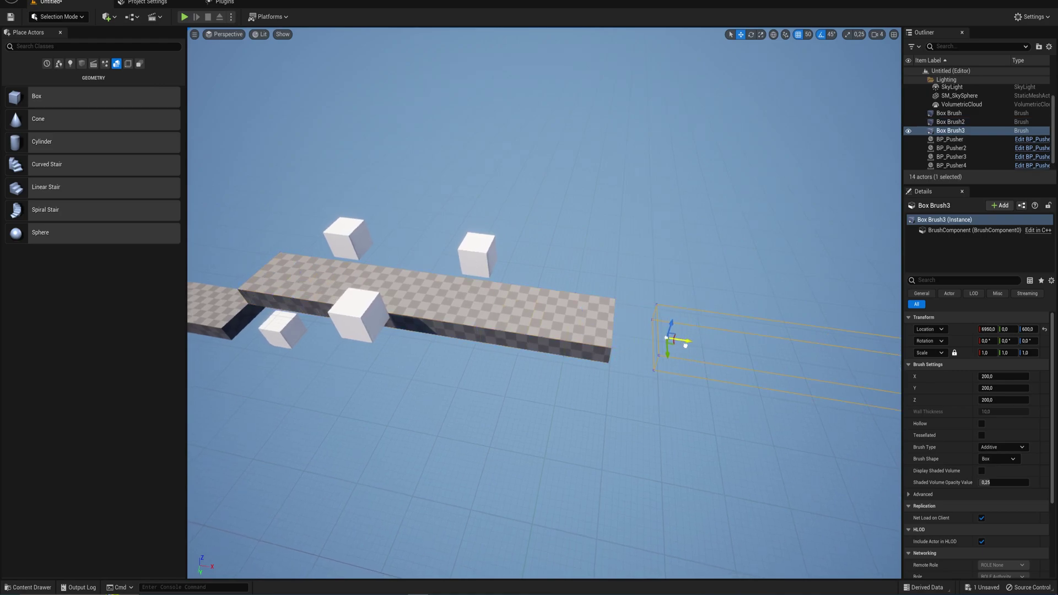
drag(671, 323, 671, 327)
mouse_move(660, 400)
right_down()
mouse_move(573, 407)
mouse_move(557, 396)
mouse_move(633, 331)
right_up()
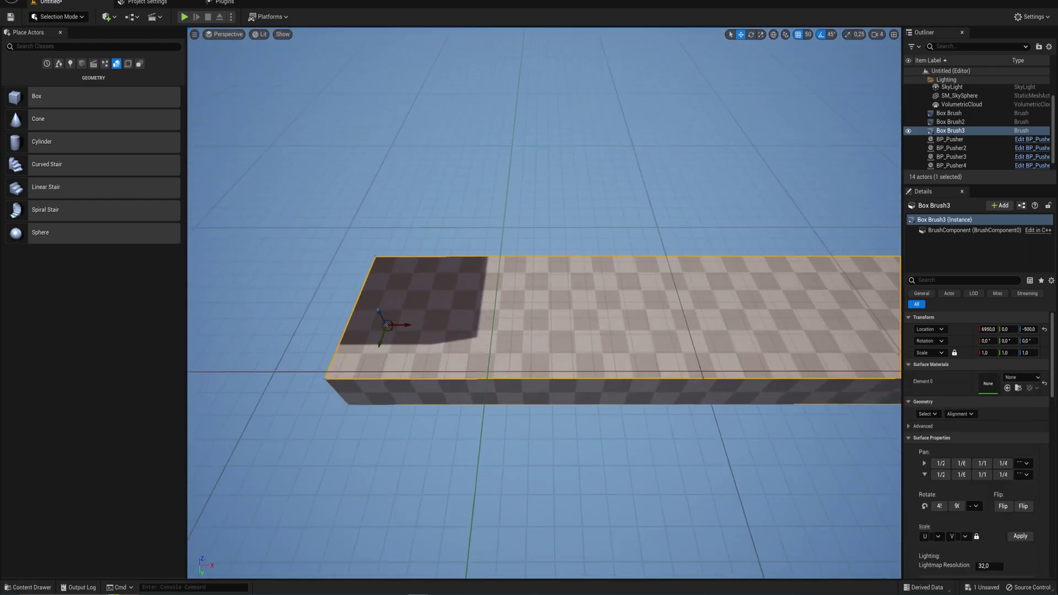
- Place a BP_Sweeper from the project content across the third platform at X 8300, Z -400
right_drag(634, 330, 559, 248)
key(ctrl+space)
drag(722, 452, 578, 320)
right_drag(578, 319, 563, 308)
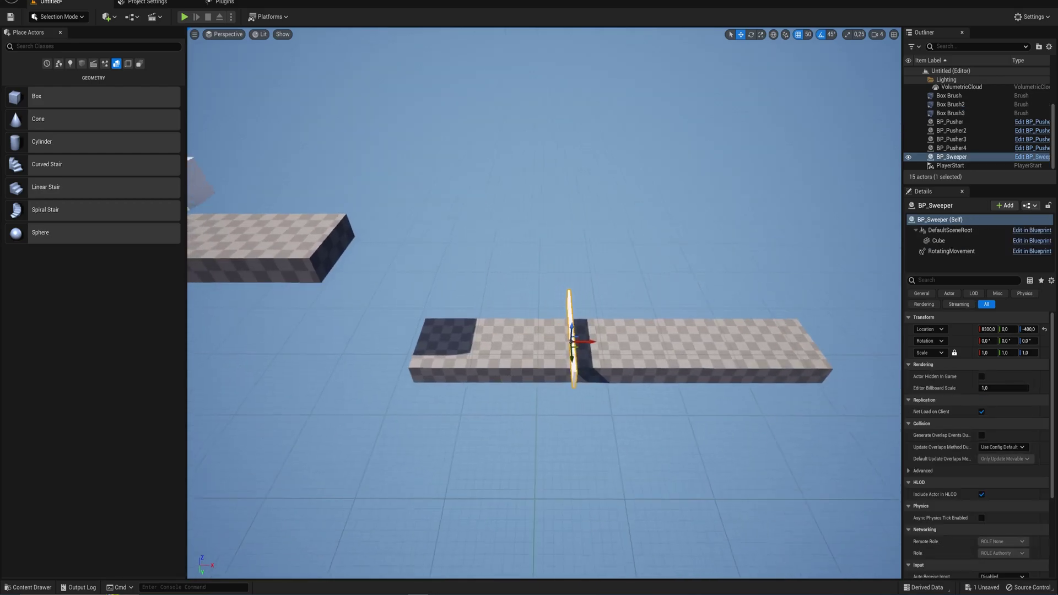
- Duplicate the sweeper toward the third platform's far end, and duplicate that platform beyond it to X 11350
right_drag(738, 361, 724, 361)
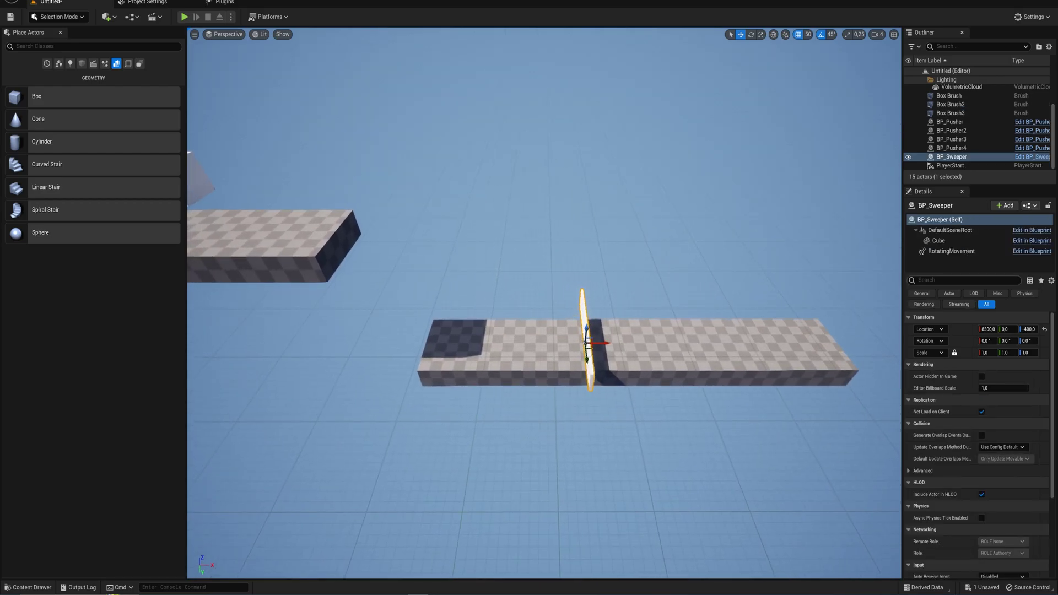
alt+drag(598, 342, 756, 358)
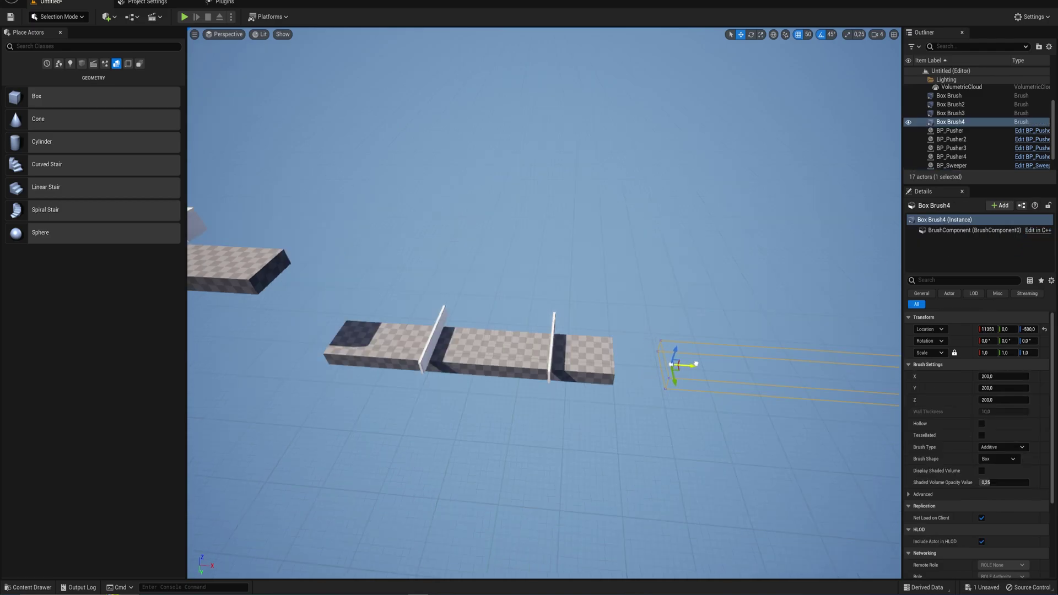
right_drag(696, 364, 840, 364)
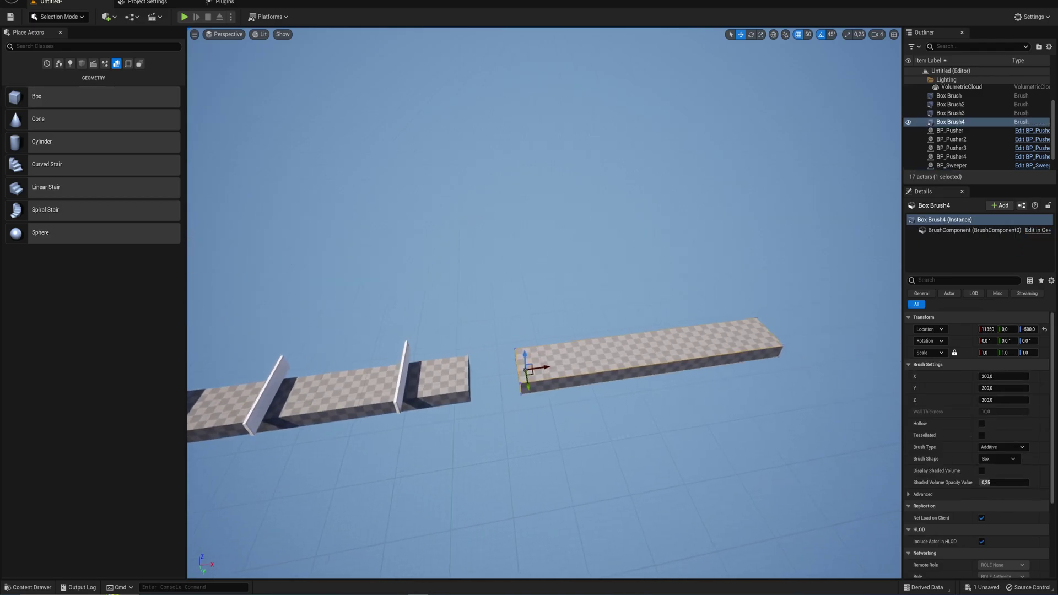
- In Brush Editing mode, pull the far end of the fourth platform back toward its near end to make a short block
click(71, 21)
click(70, 87)
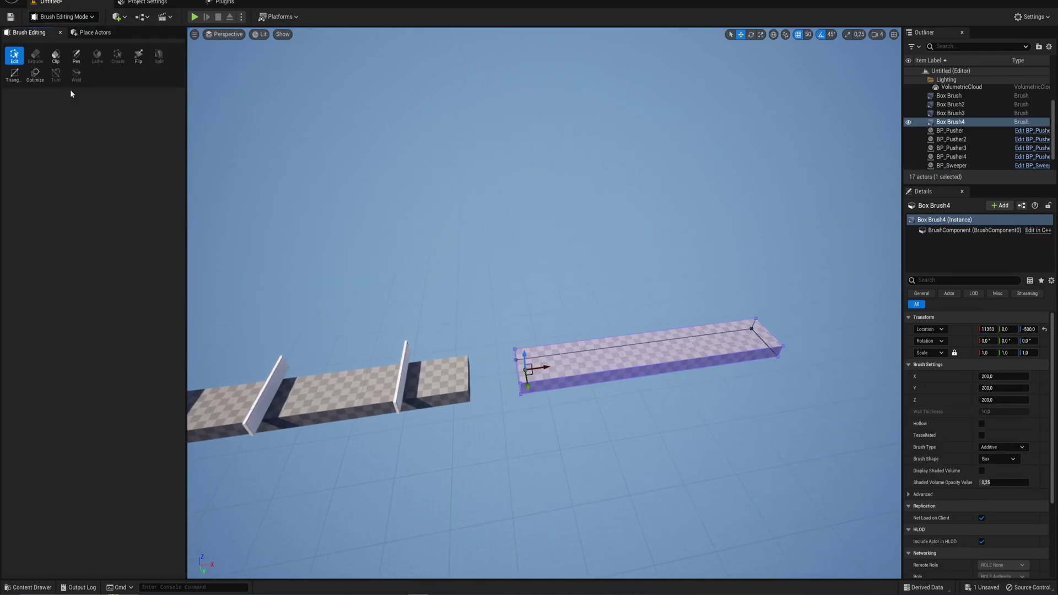
mouse_move(535, 266)
right_down()
mouse_move(579, 305)
mouse_move(479, 314)
right_up()
key(w)
key(d)
click(530, 386)
mouse_move(666, 441)
right_down()
mouse_move(534, 441)
mouse_move(667, 442)
right_up()
mouse_move(641, 421)
mouse_down()
mouse_move(499, 314)
mouse_move(370, 270)
mouse_up()
mouse_move(351, 259)
right_down()
mouse_move(336, 242)
mouse_move(336, 182)
mouse_move(441, 192)
right_up()
key(w)
right_drag(656, 316, 578, 354)
key(s)
key(d)
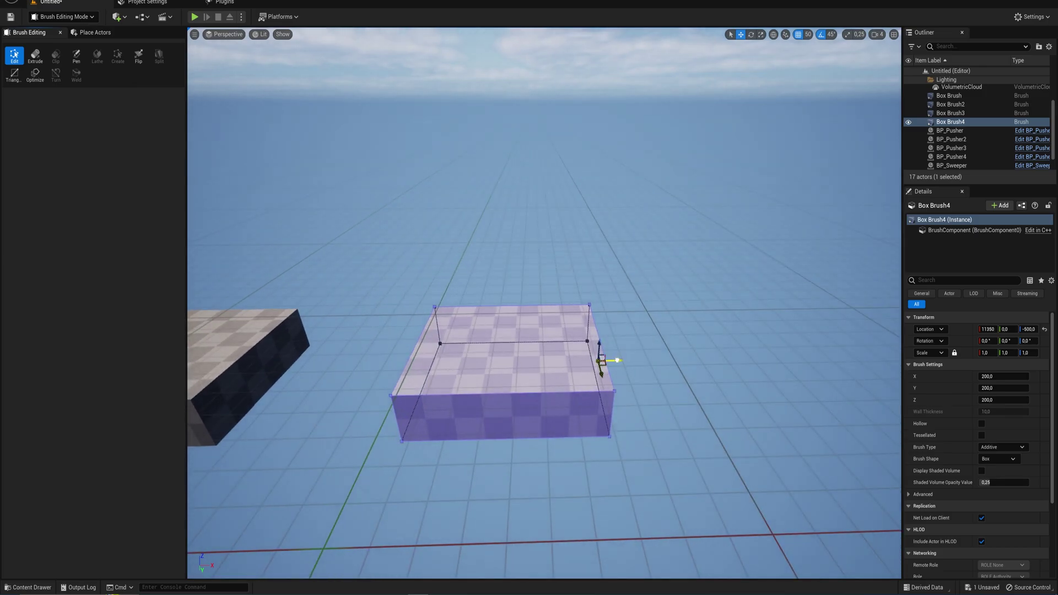
- Return to Selection mode and move the short end platform closer to the sweeper platform, to X 11000
click(62, 17)
click(78, 30)
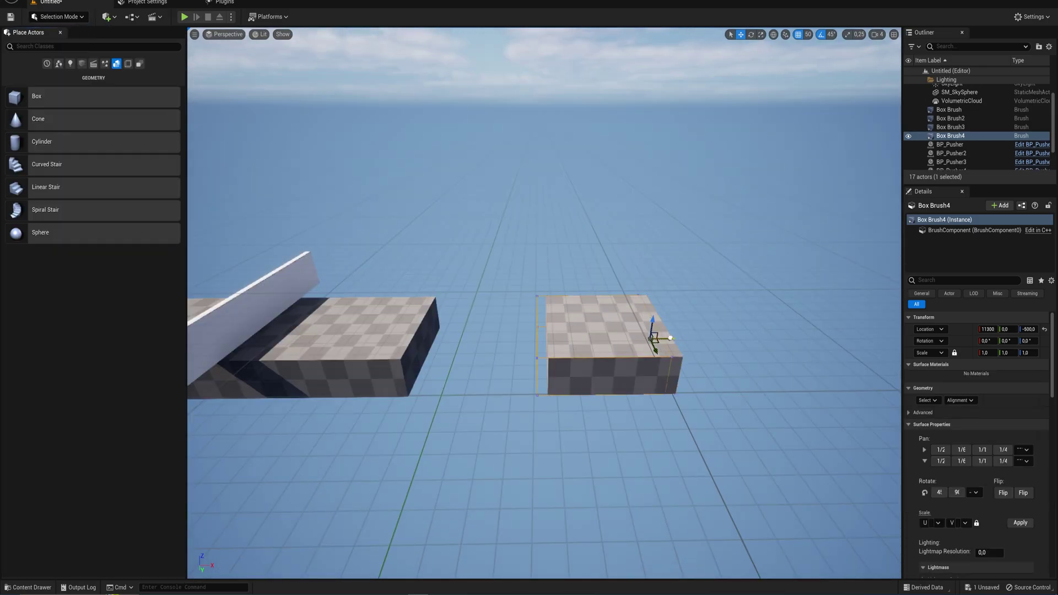
mouse_move(482, 366)
right_down()
mouse_move(517, 347)
mouse_move(526, 375)
mouse_move(482, 366)
right_up()
key(a)
key(s)
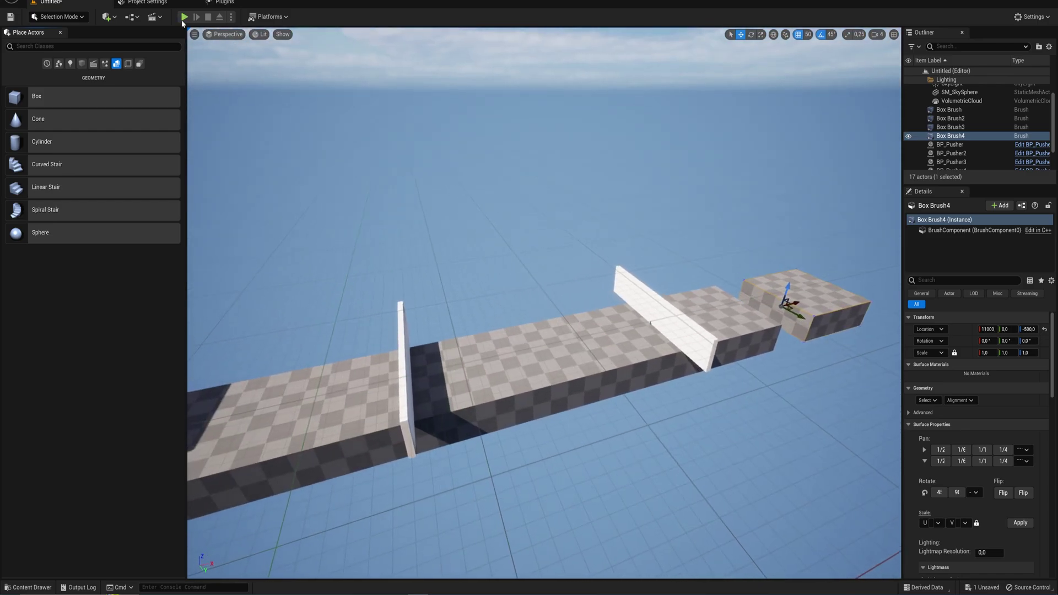
- Play the level from the player start, run to the end of the first platform and stop the game
click(184, 17)
key(w)
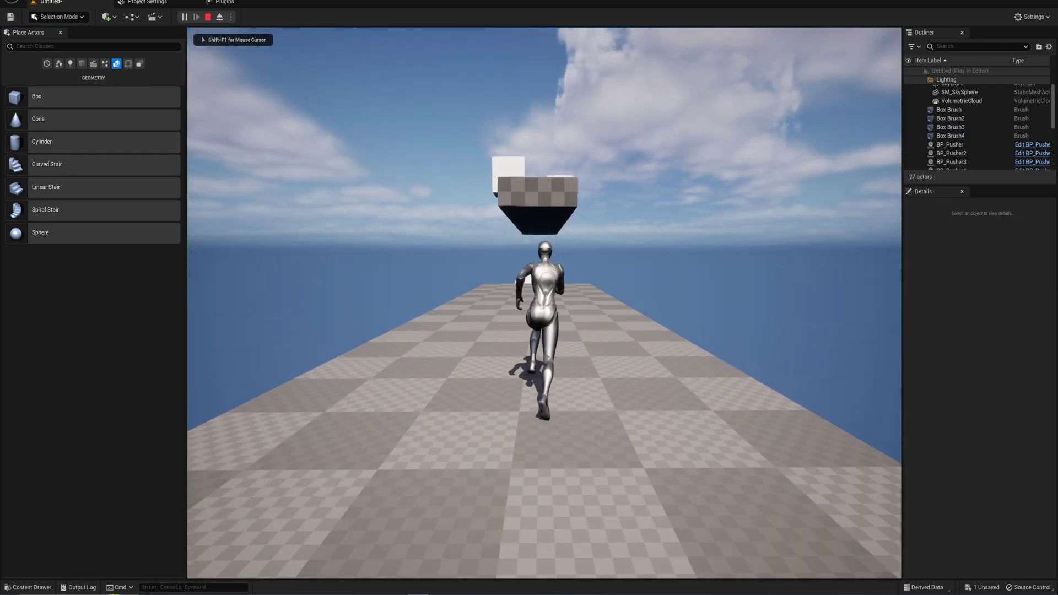
key(w)
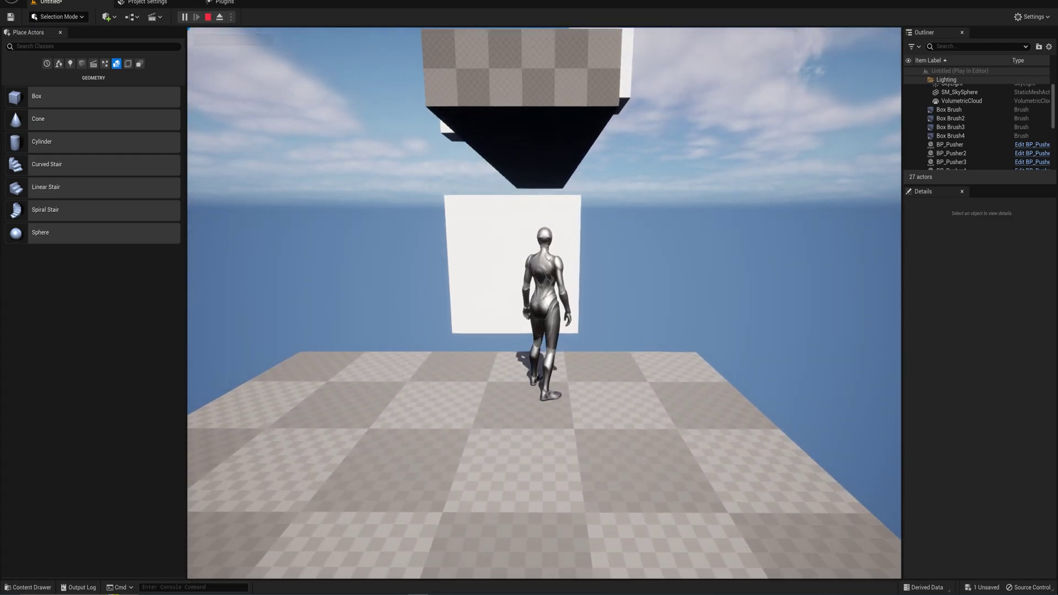
key(Escape)
- Play the game from the far end of the first platform, ride the lift pusher up and jump onto the second platform
right_click(494, 286)
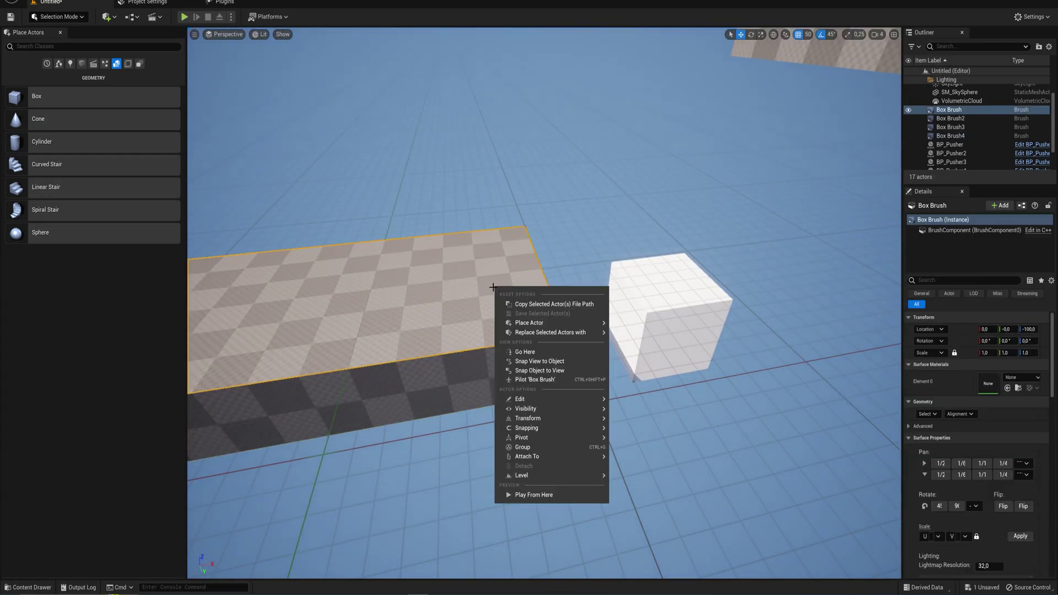
click(533, 494)
key(w)
key(space)
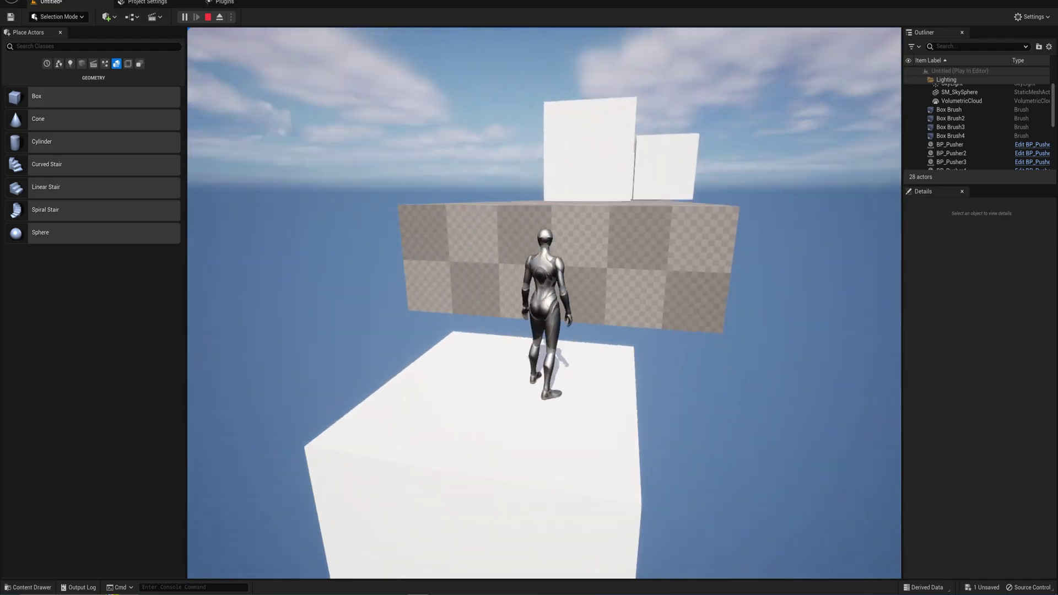
key(w)
key(space)
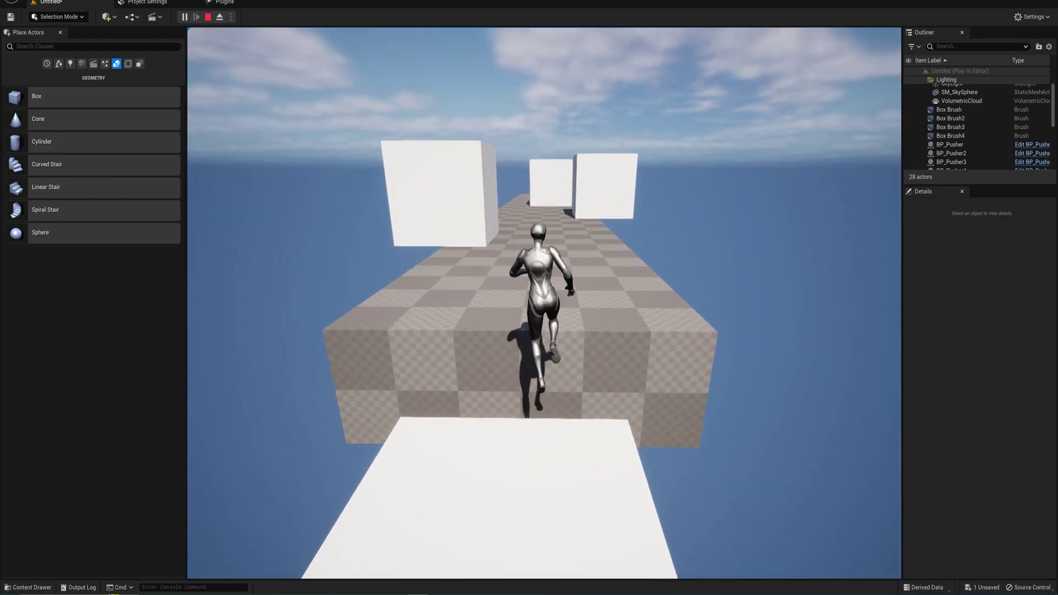
- Run past the side pushers along the second platform and jump down to the sweeper platform
key(w)
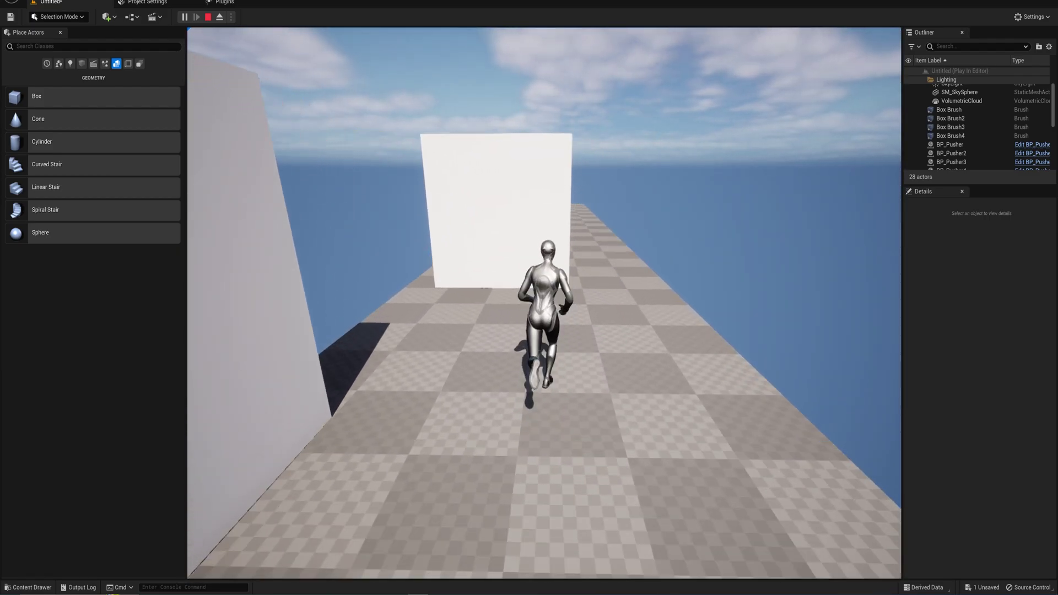
key(w)
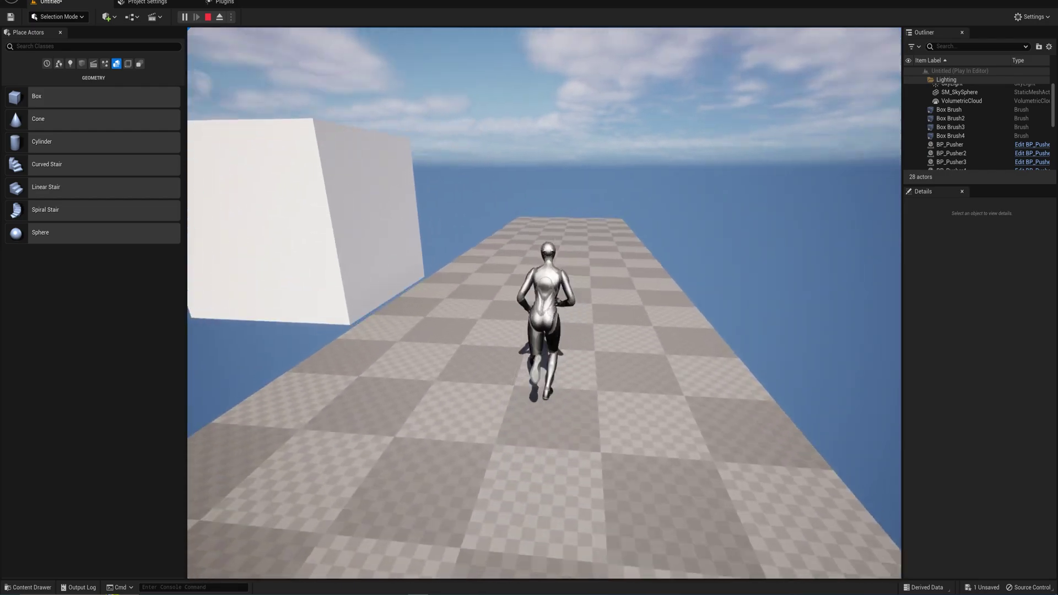
key(d)
key(w)
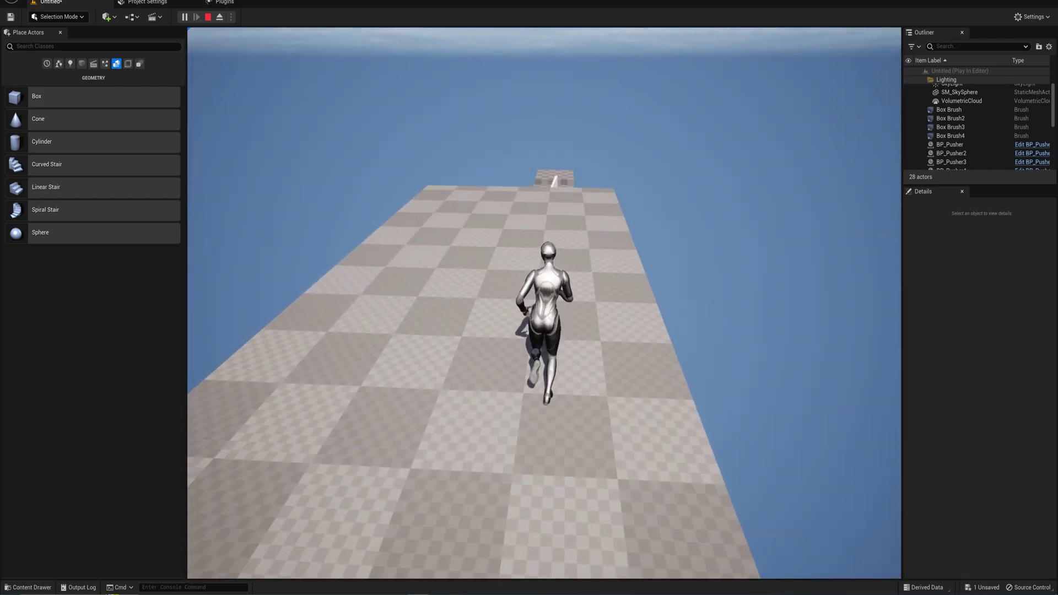
key(w)
key(space)
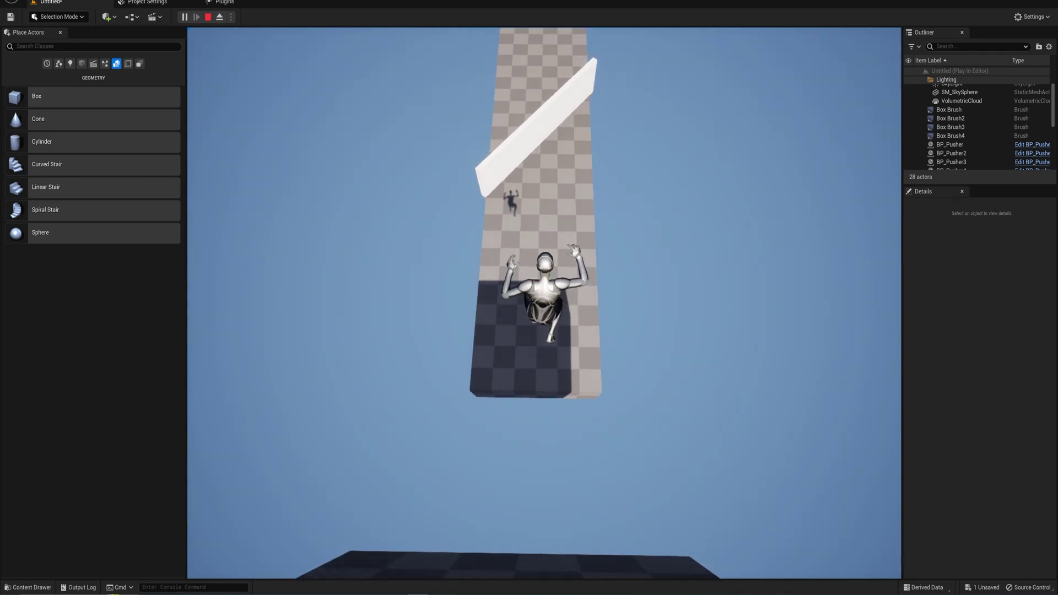
- Run around both rotating sweepers, reach the short end platform and stop the game
key(w)
key(w)
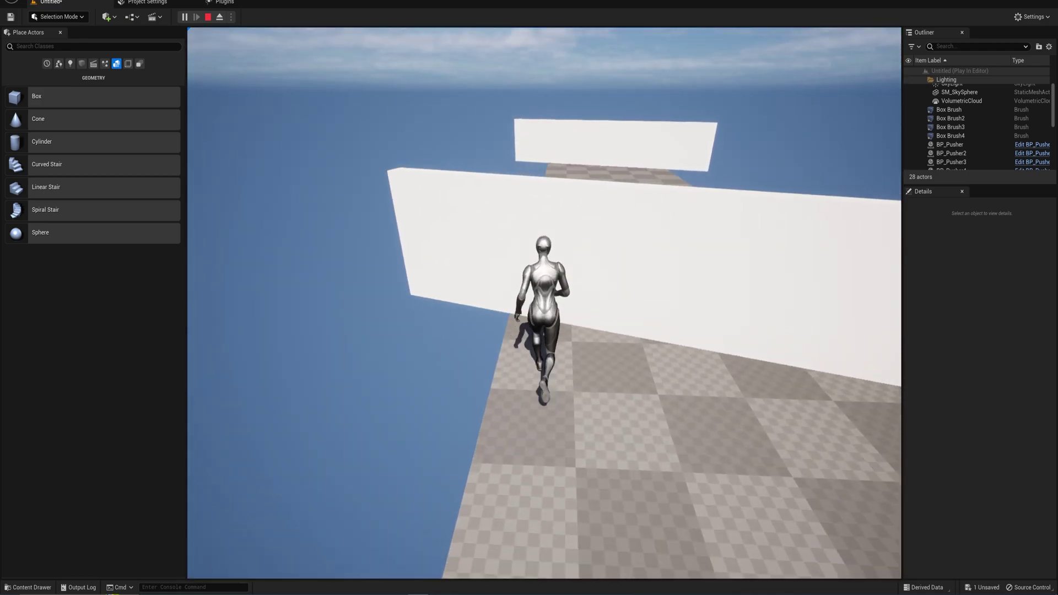
key(w)
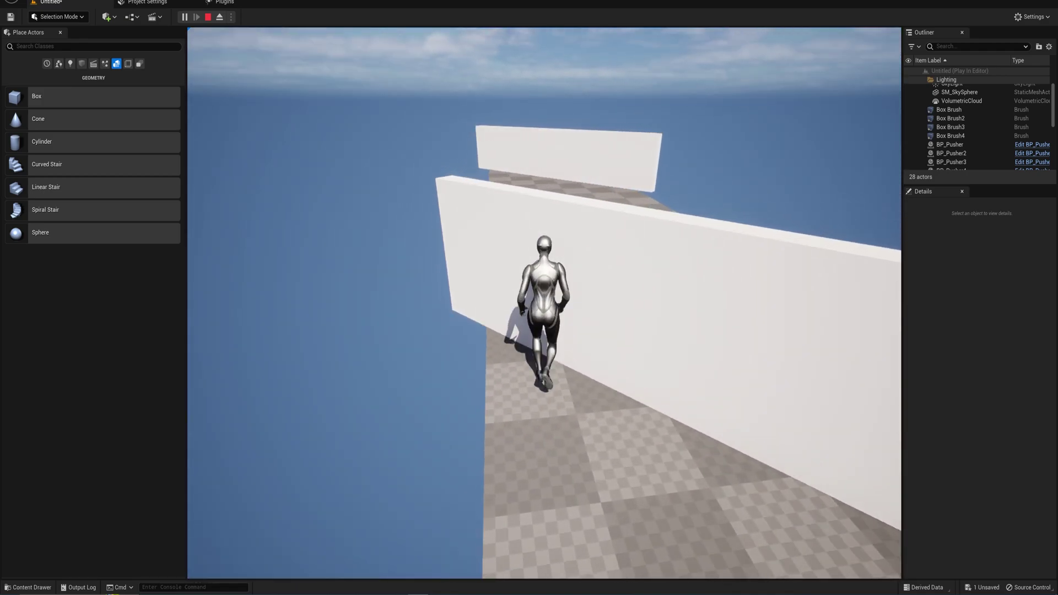
key(w)
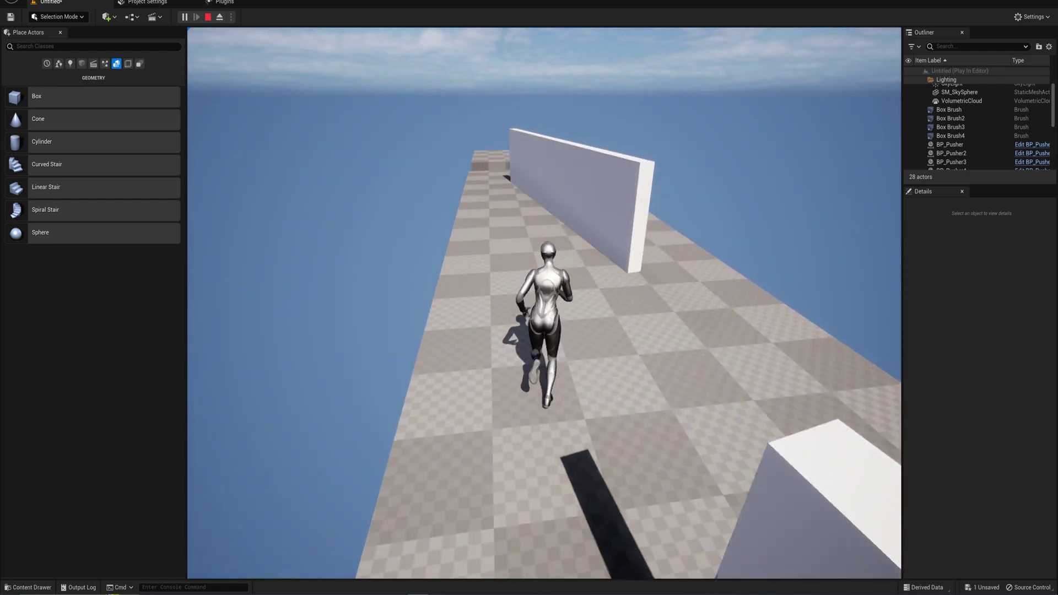
key(w)
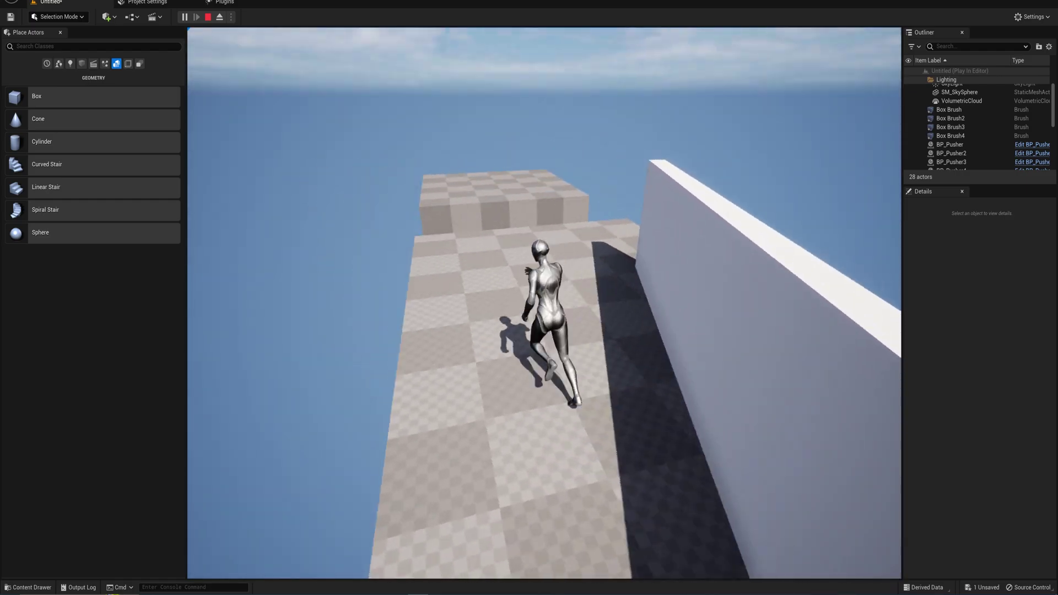
key(w)
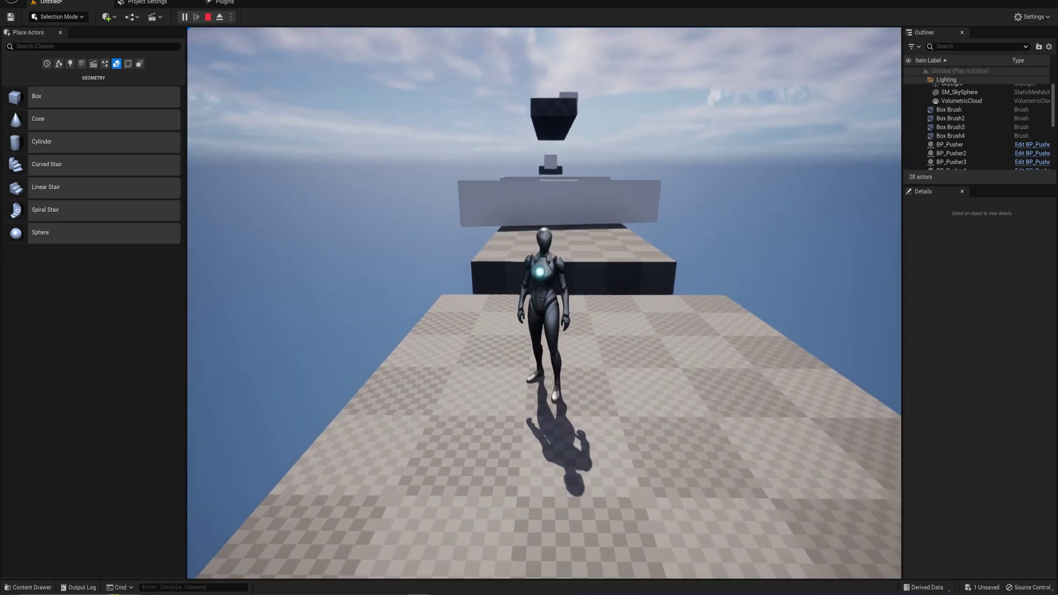
key(Escape)
- Review the finished level layout, checking the nearest side pusher, the vertical lift pusher and the short end platform
key(a)
mouse_move(529, 316)
right_down()
mouse_move(526, 275)
mouse_move(529, 315)
right_up()
right_drag(529, 245, 530, 246)
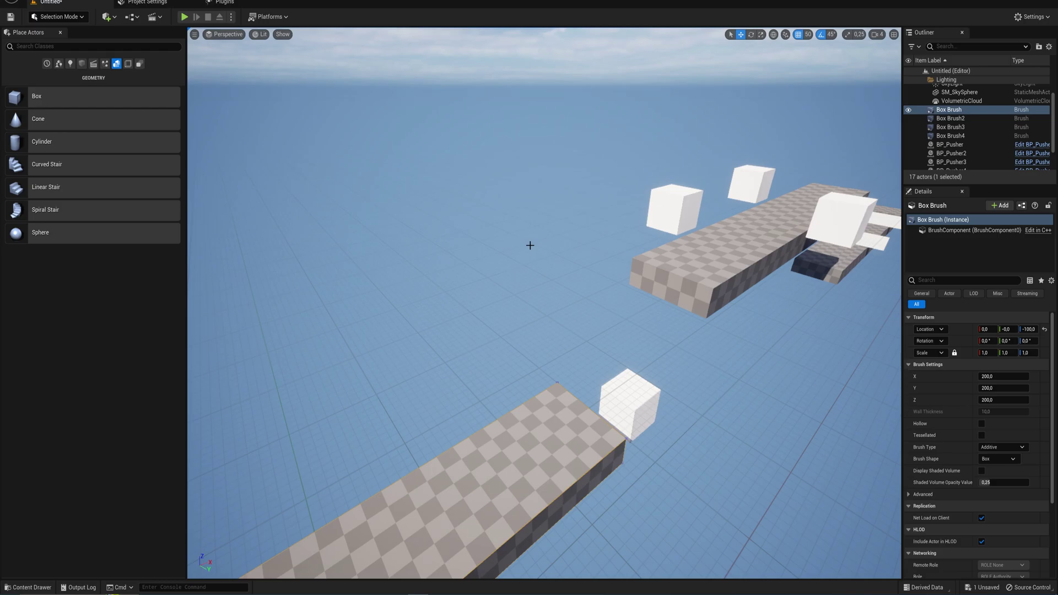
click(689, 210)
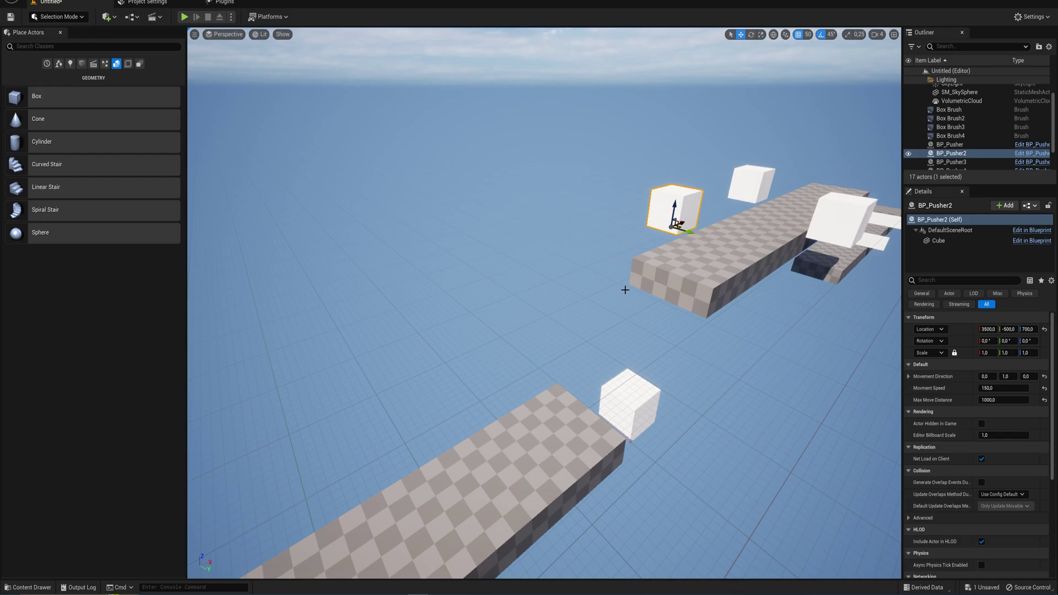
right_drag(586, 441, 641, 429)
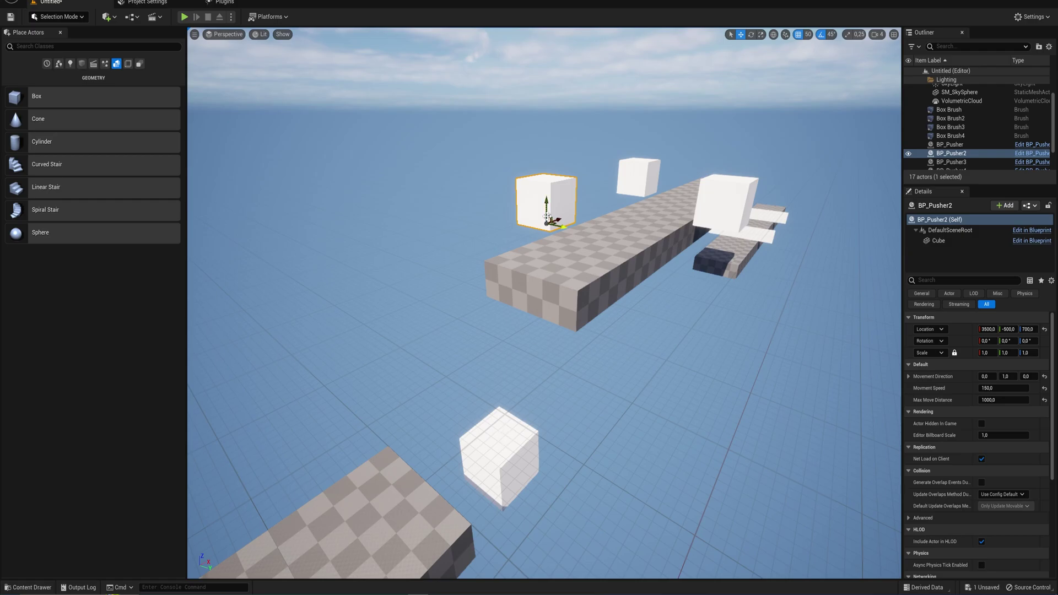
click(527, 443)
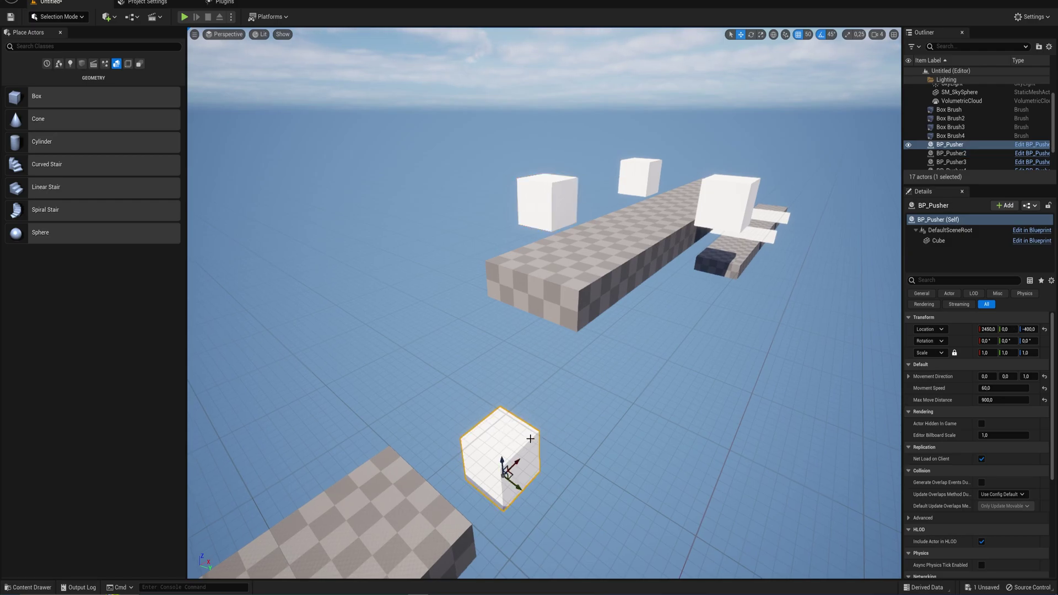
mouse_move(530, 439)
right_down()
mouse_move(639, 390)
mouse_move(596, 343)
mouse_move(530, 438)
right_up()
key(w)
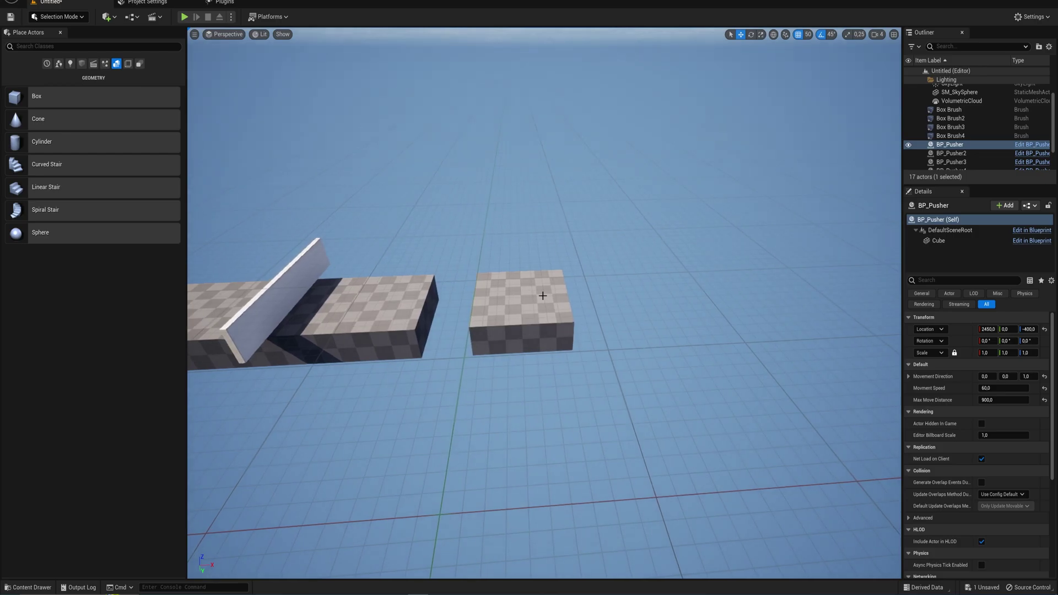
- Move the short end platform farther out and place a copy of the last sweeper in the gap, scaled to 2
click(512, 312)
drag(512, 309, 862, 295)
click(287, 282)
alt+drag(311, 303, 631, 289)
click(985, 352)
text(2)
key(Return)
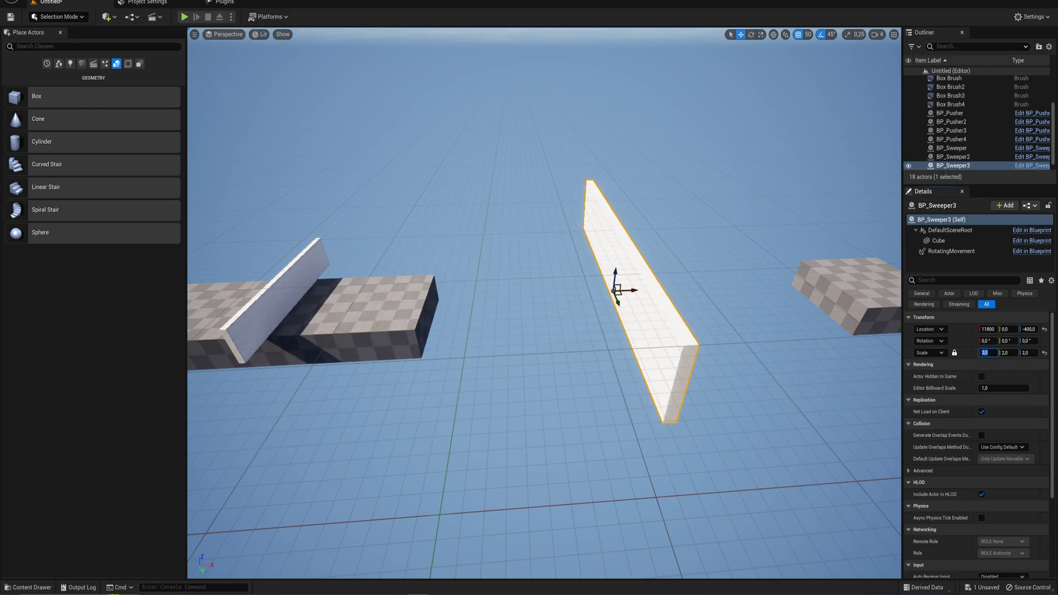
- Rotate the enlarged sweeper flat and lengthwise so it bridges the gap between the sweeper platform and the short end platform
right_drag(638, 283, 600, 303)
key(e)
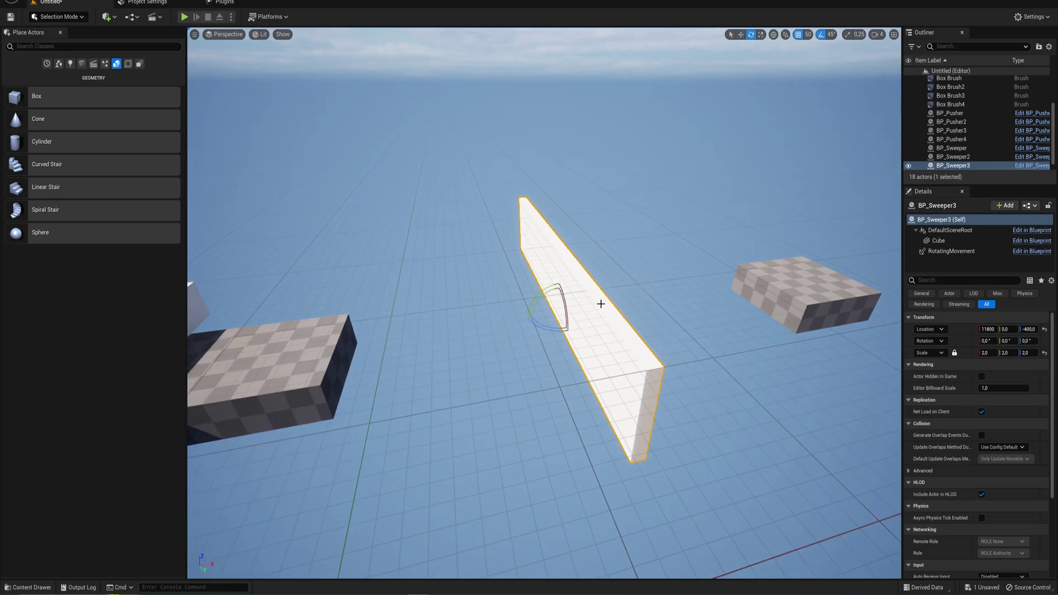
drag(546, 294, 463, 357)
right_drag(463, 357, 408, 366)
key(w)
- Play the game from the far end of the sweeper platform and walk around facing the rotating bridge
right_click(408, 365)
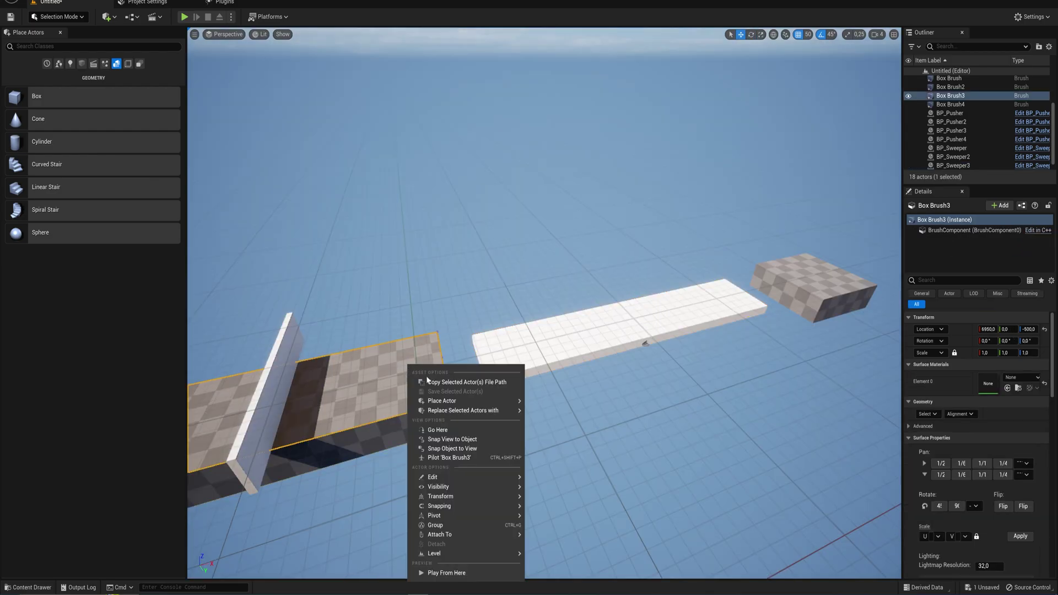
click(438, 571)
click(551, 447)
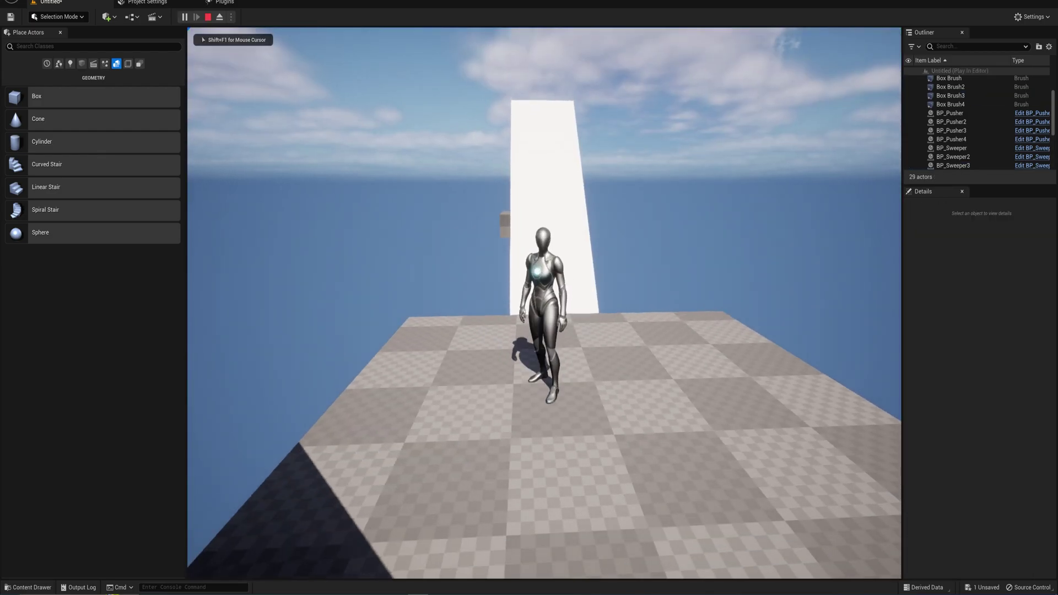
key(w)
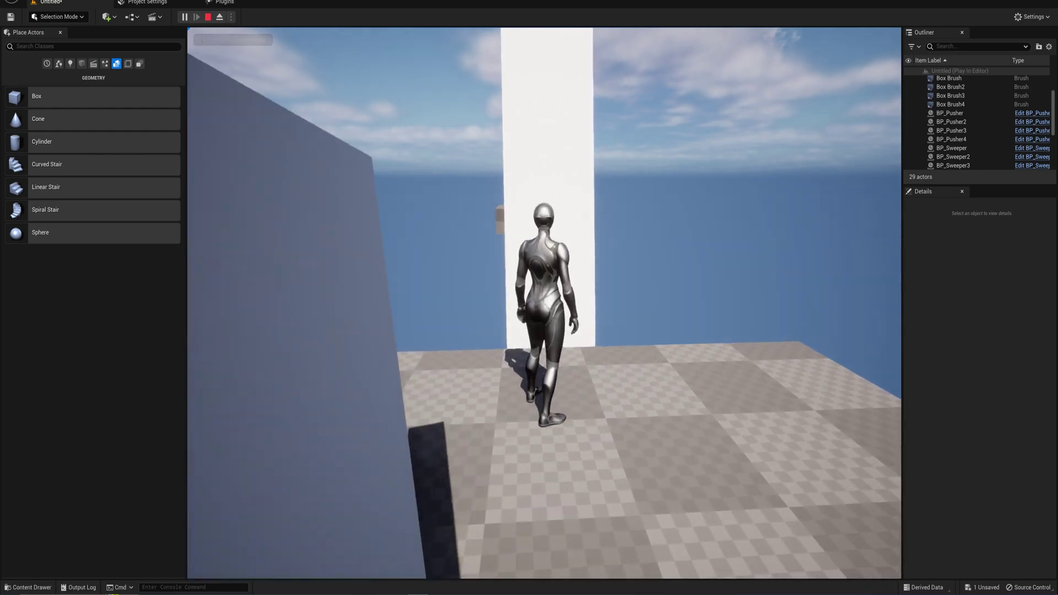
key(a)
key(w)
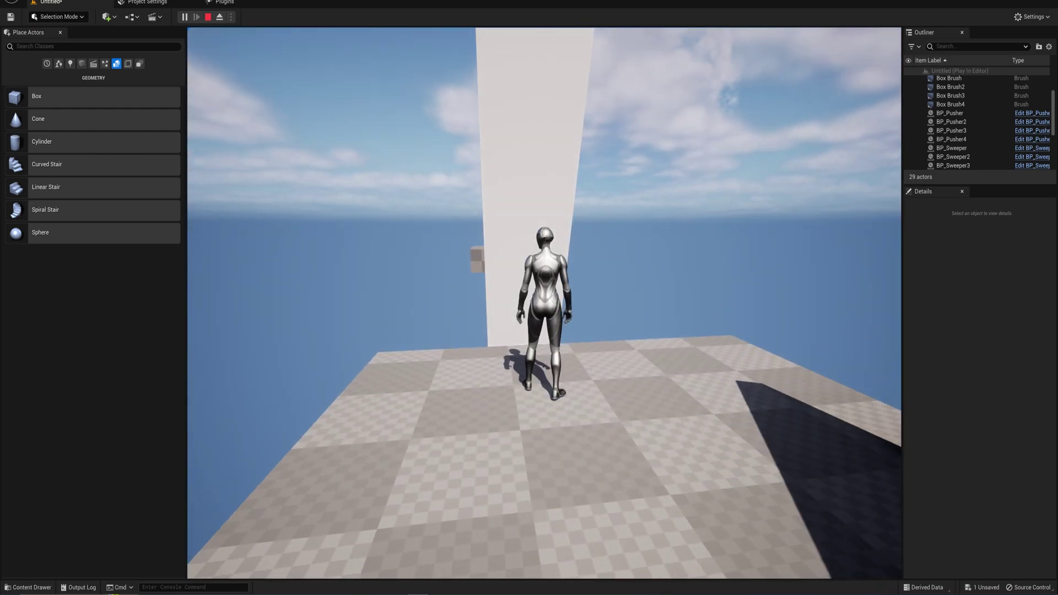
- Wait for the rotating bridge to turn, jump onto it, run along it and stop the game
mouse_move(529, 297)
key(d)
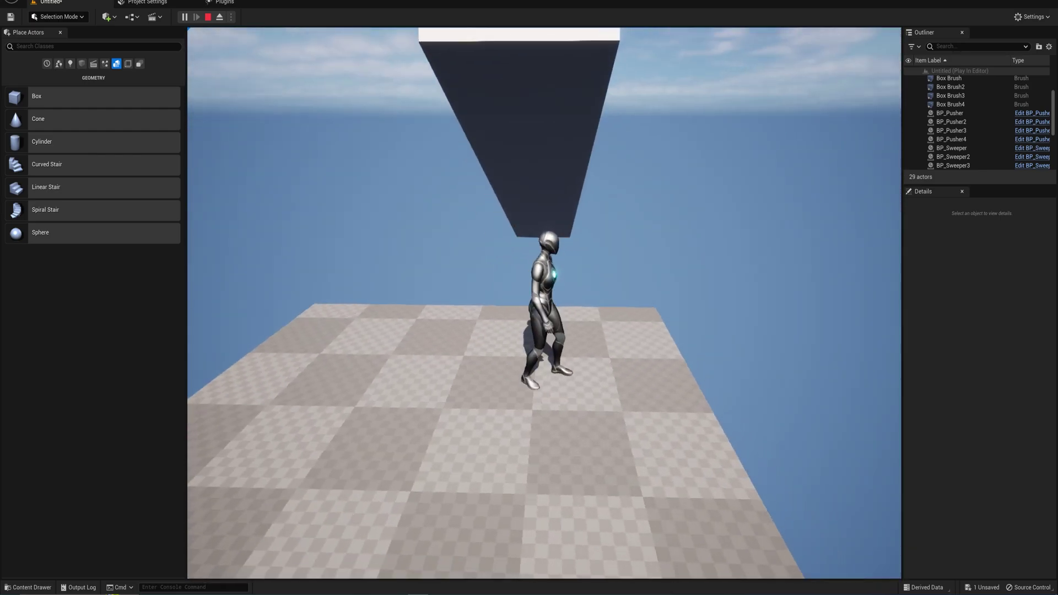
key(w)
key(space)
key(w)
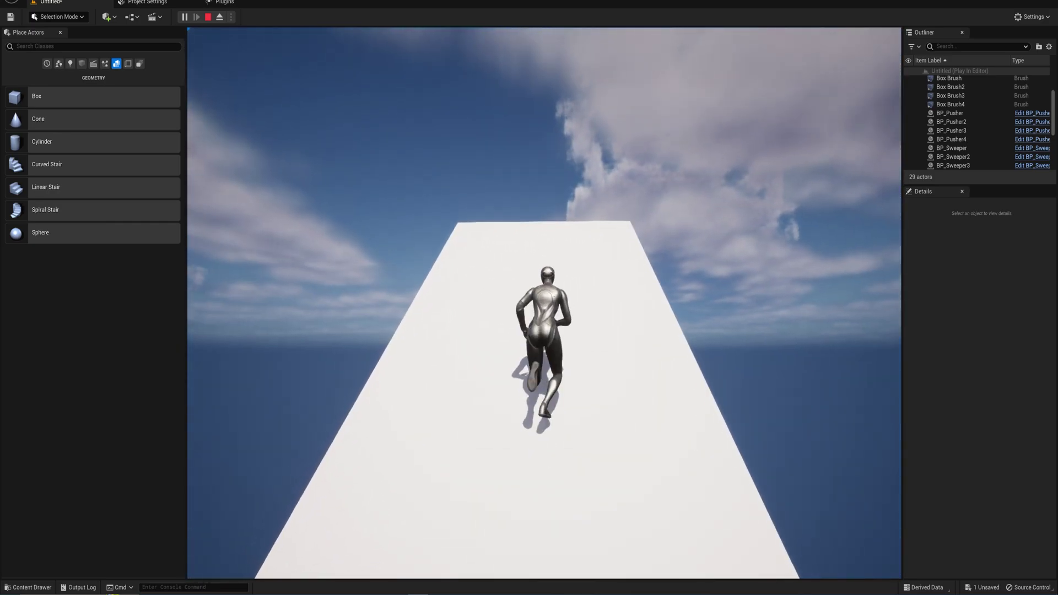
key(Escape)
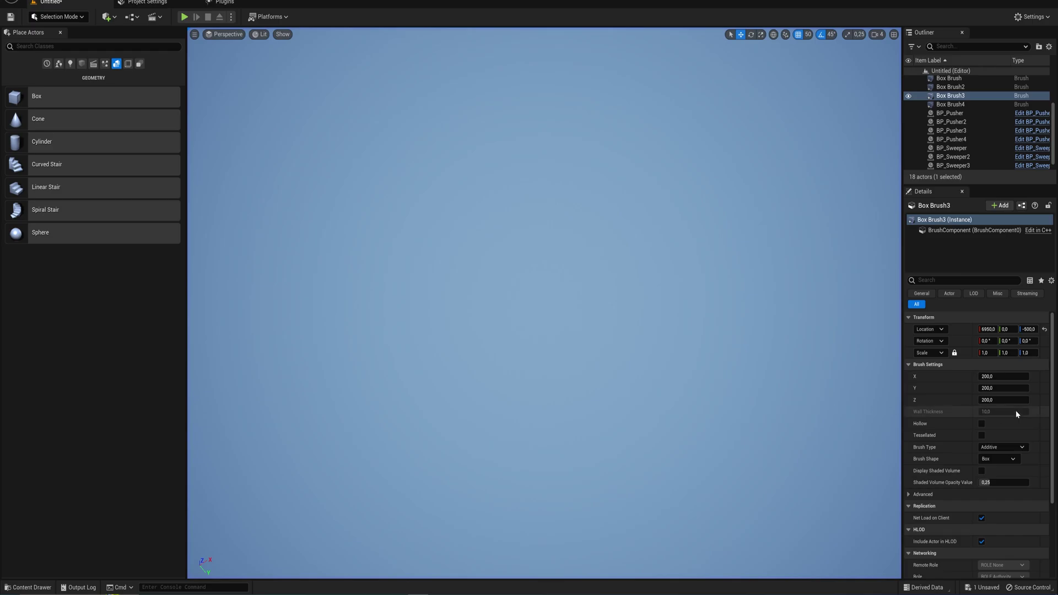
- Set the Z rotation rate of the bridge sweeper's RotatingMovement component to 7
double_click(952, 165)
click(938, 252)
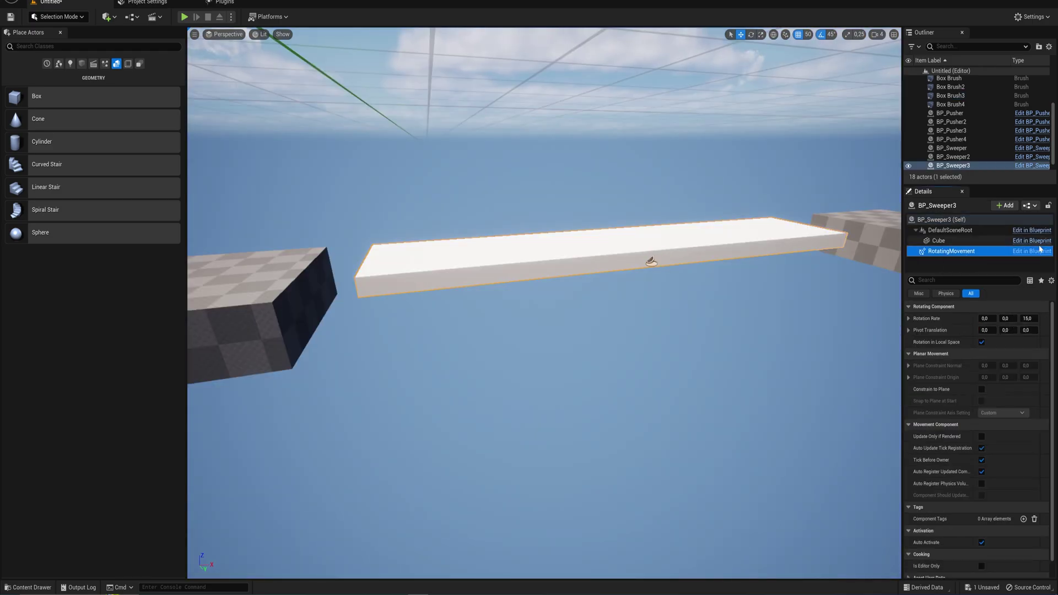
click(908, 318)
click(1027, 318)
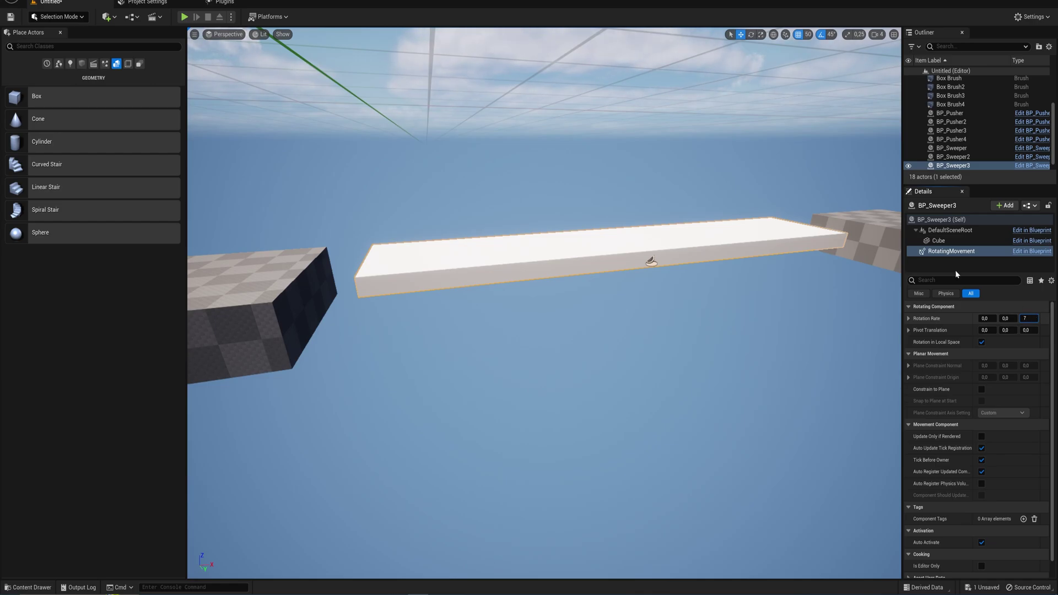
- Play from the end of the sweeper platform, try jumping onto the slowed bridge and stop the game
right_drag(451, 266, 419, 253)
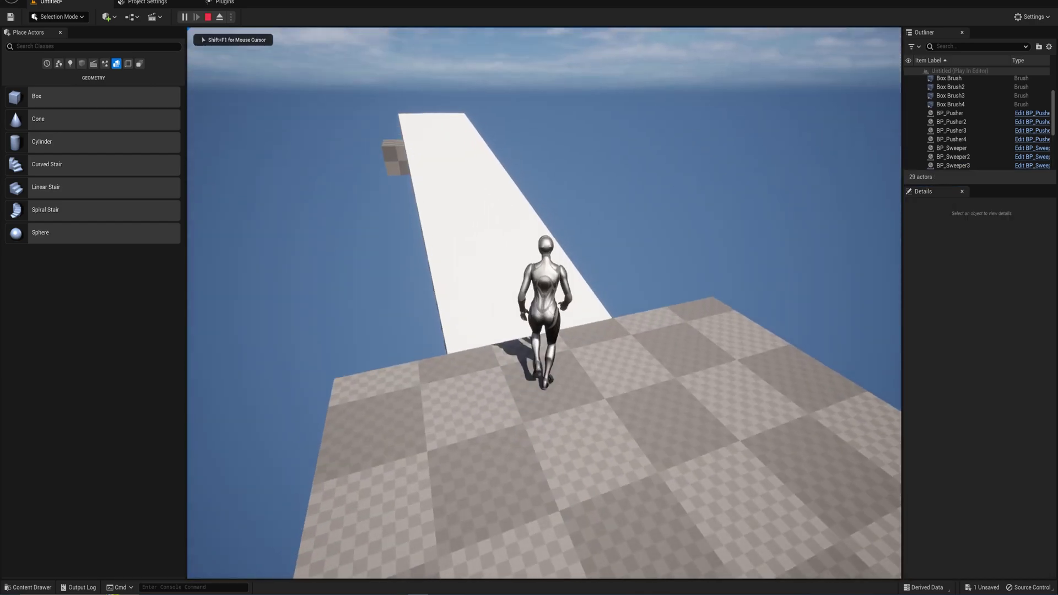
key(s)
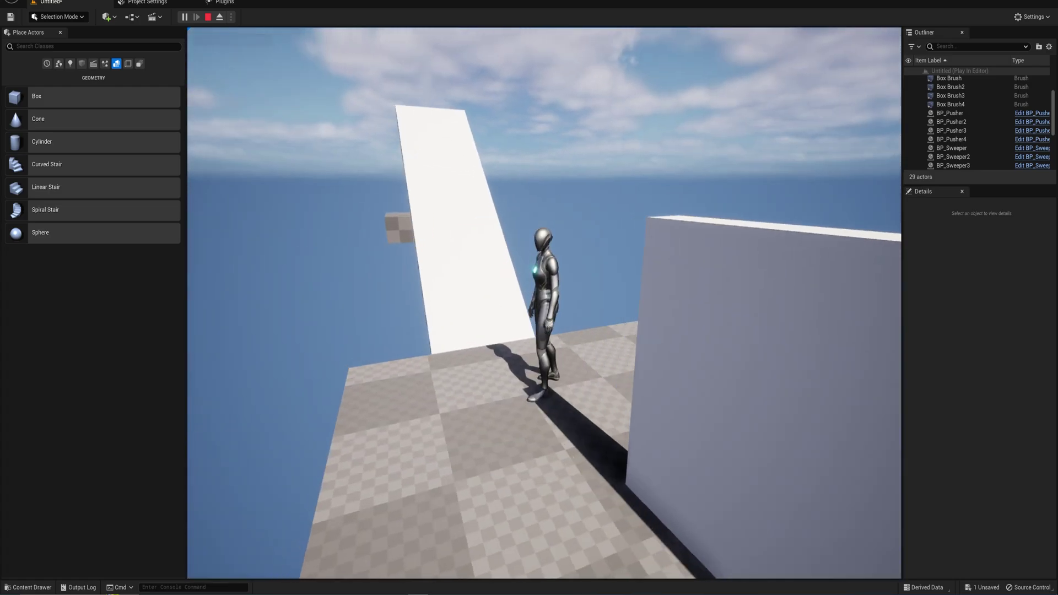
key(w)
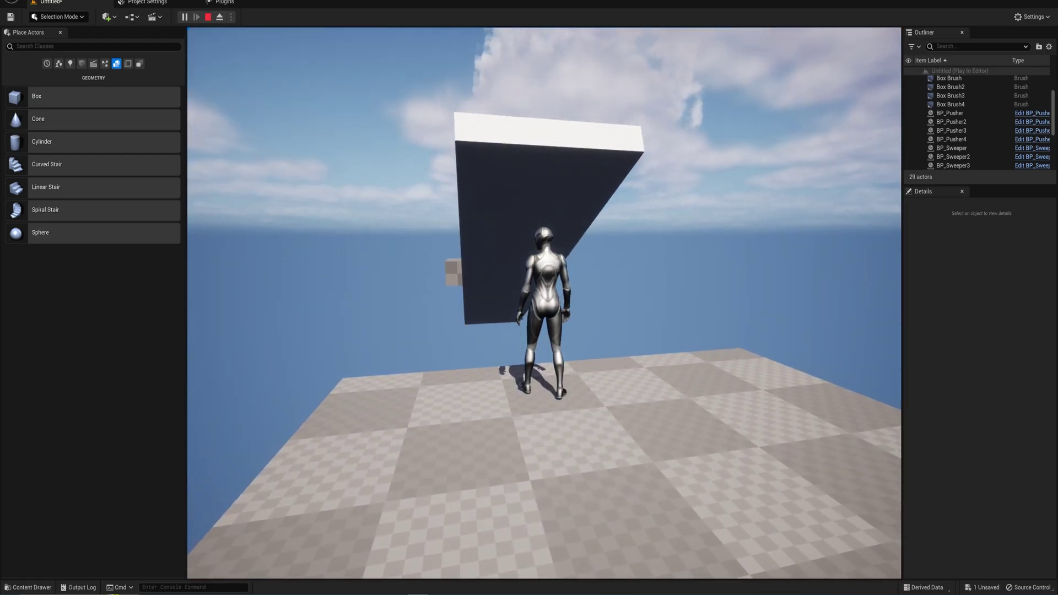
key(space)
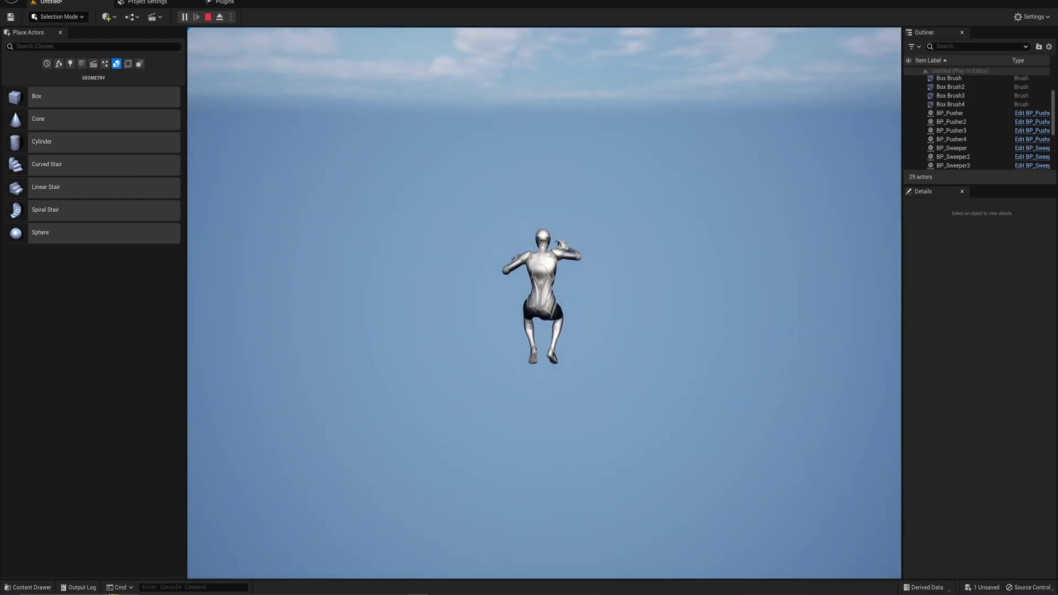
key(Escape)
- Play again, run across the rotating bridge, jump onto the short end platform and stop the game
right_drag(544, 302, 688, 452)
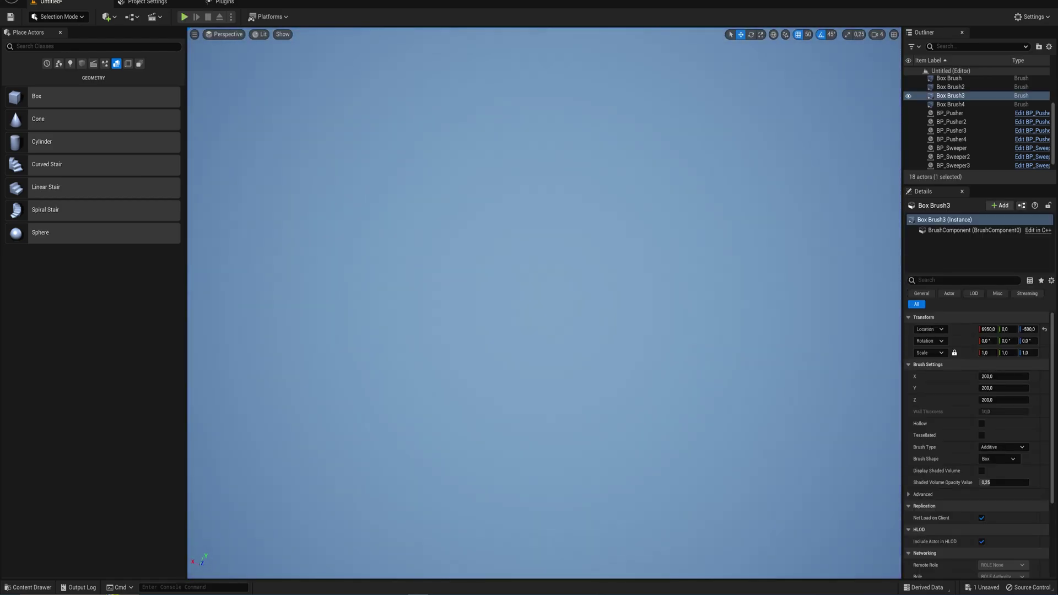
key(alt+p)
key(w)
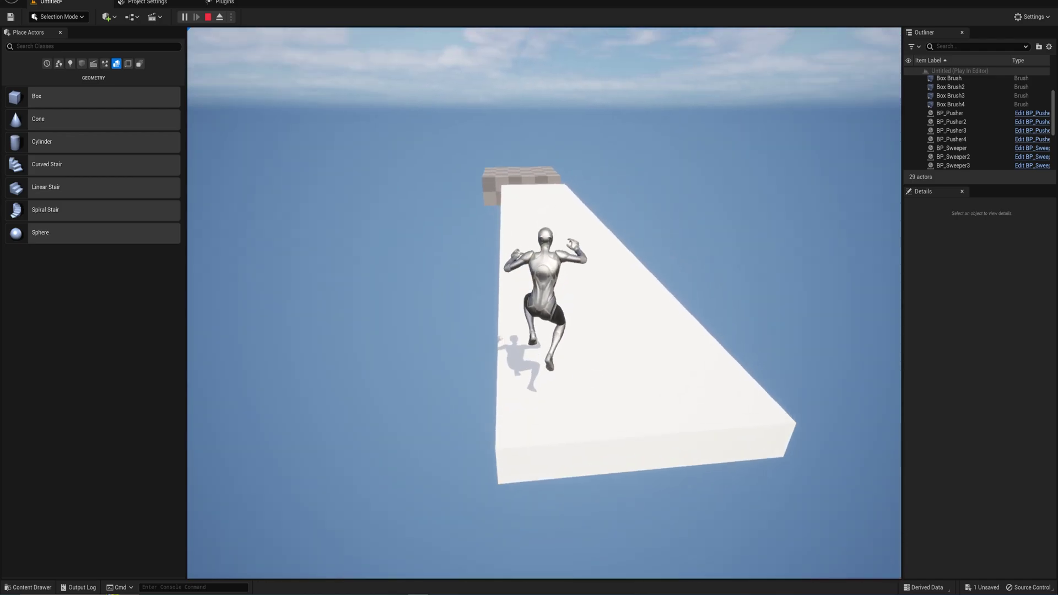
key(w)
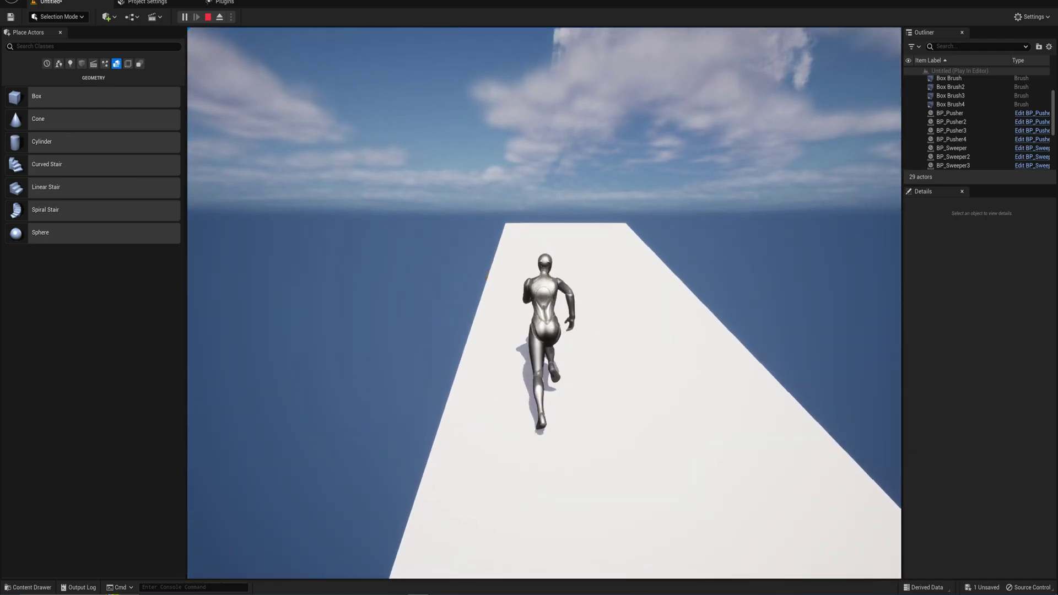
key(w)
key(space)
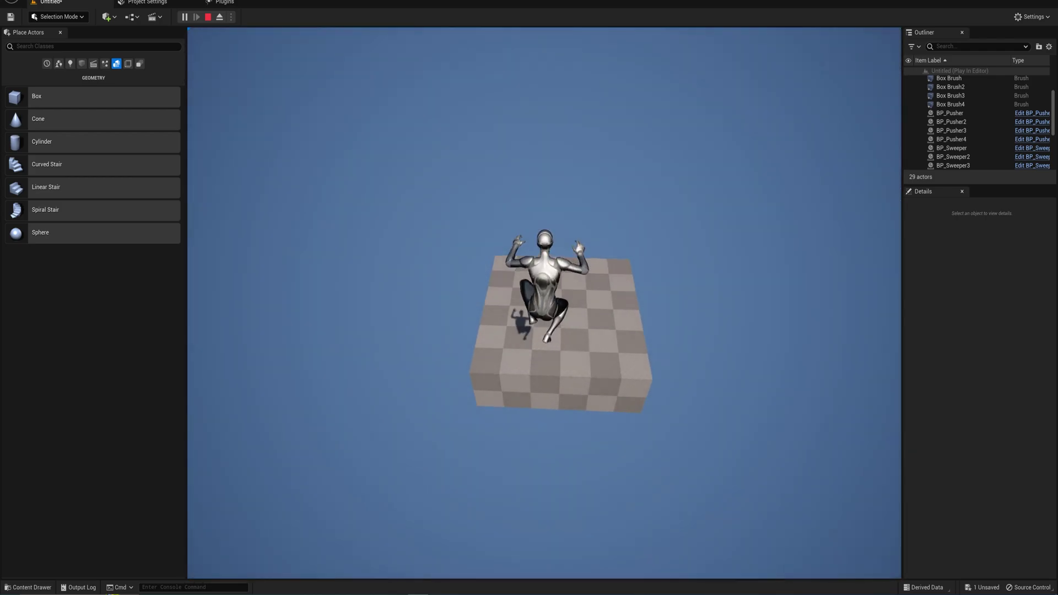
key(w)
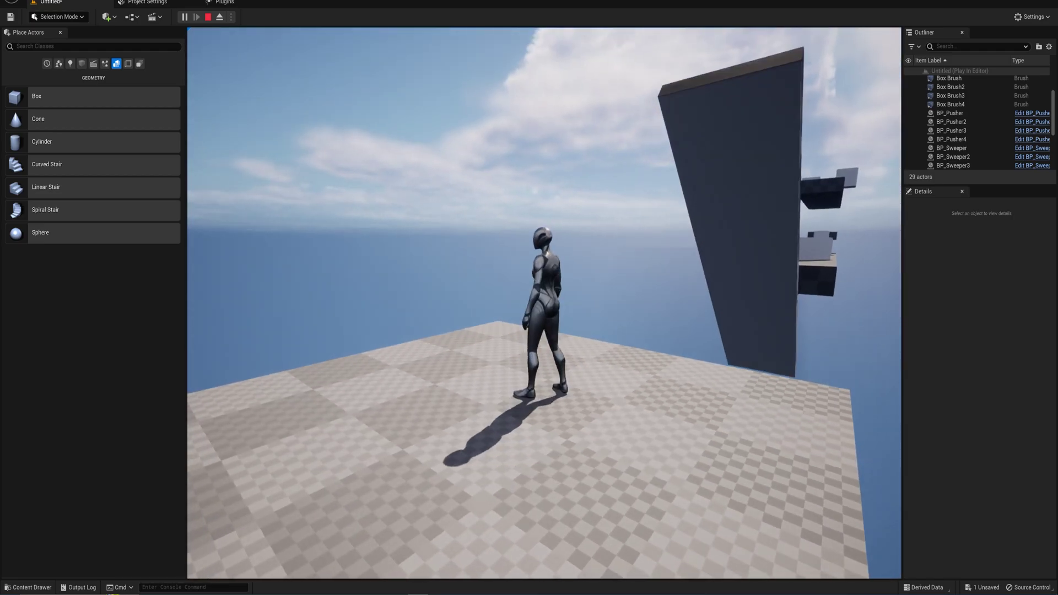
key(s)
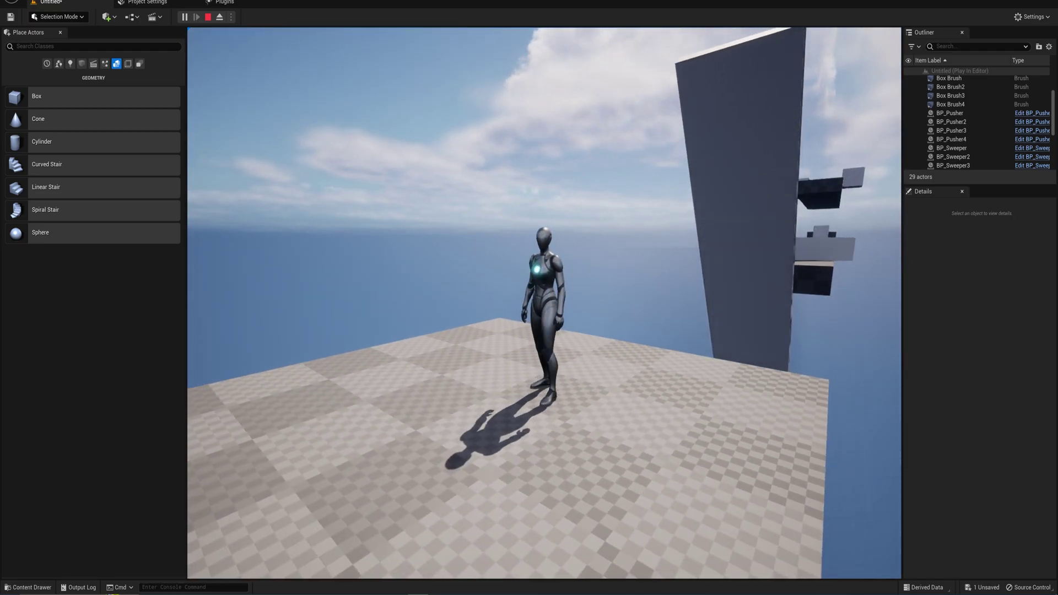
key(Escape)
- Examine the layout of the sweeper platform, the enlarged bridge sweeper and the short end platform from several angles
key(w)
mouse_move(544, 302)
right_down()
mouse_move(573, 259)
mouse_move(716, 286)
right_up()
key(s)
right_drag(605, 296, 457, 325)
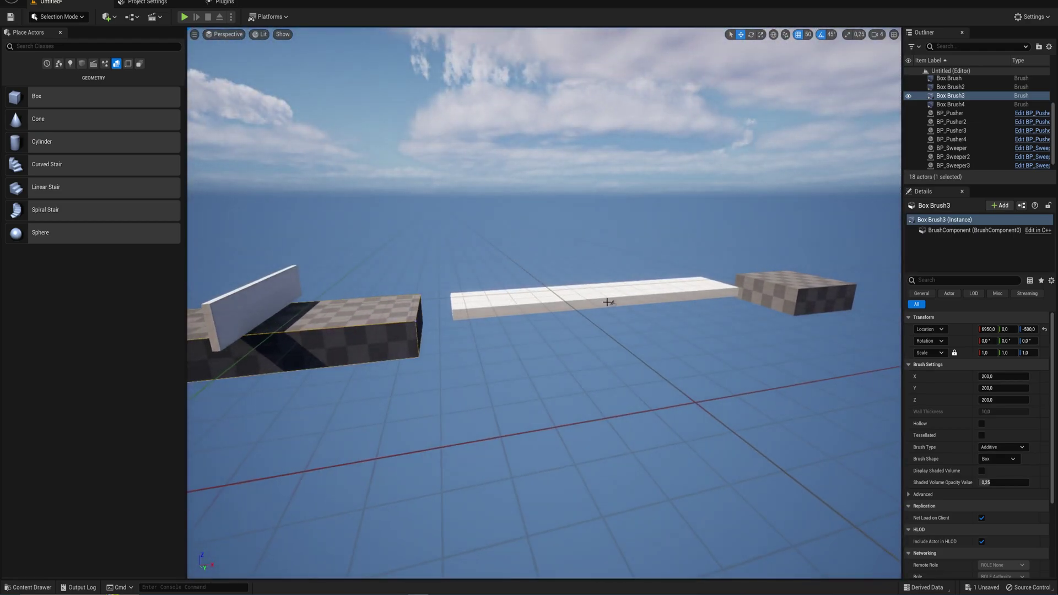
click(605, 297)
key(w)
right_drag(675, 268, 513, 268)
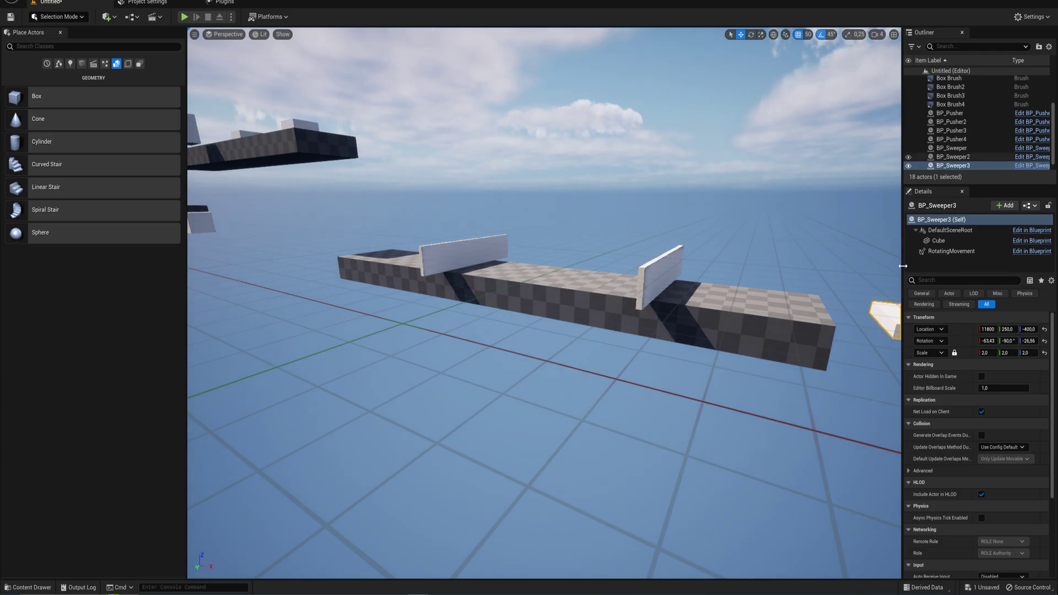
key(f)
right_drag(555, 352, 518, 358)
key(d)
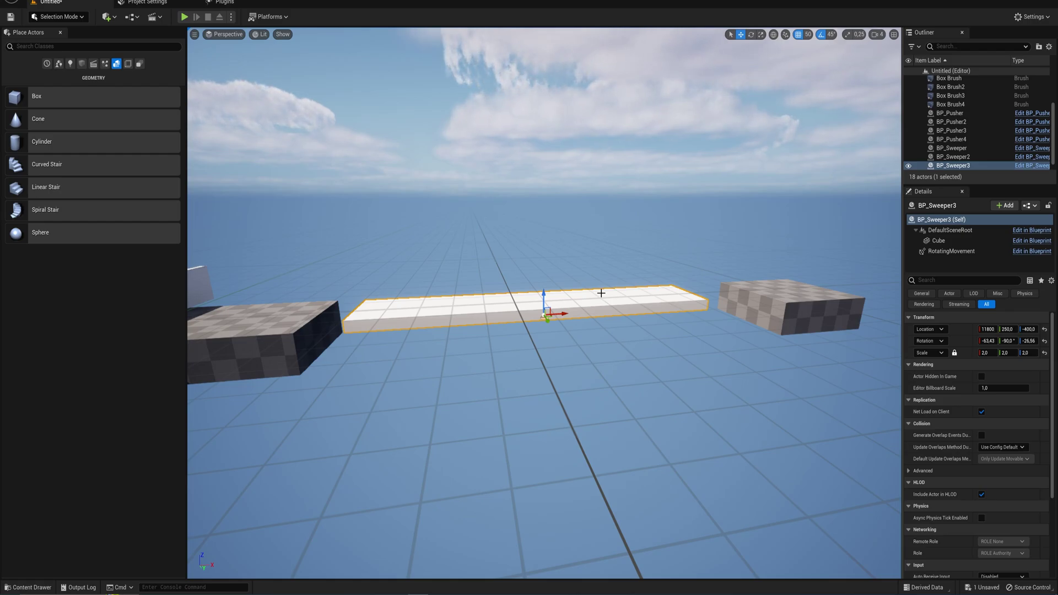
right_drag(601, 292, 482, 295)
key(s)
key(w)
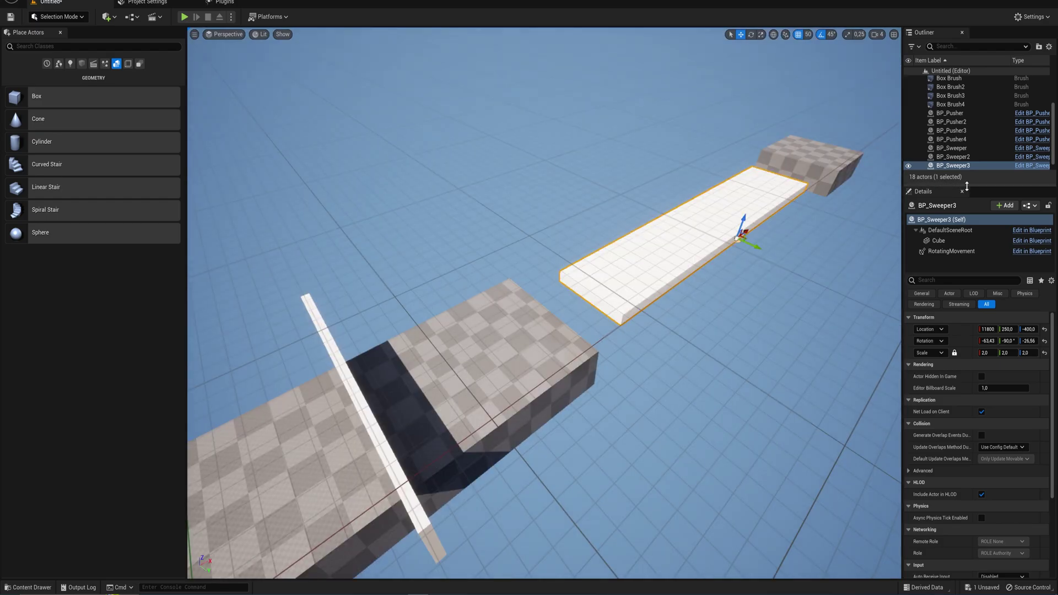
click(738, 239)
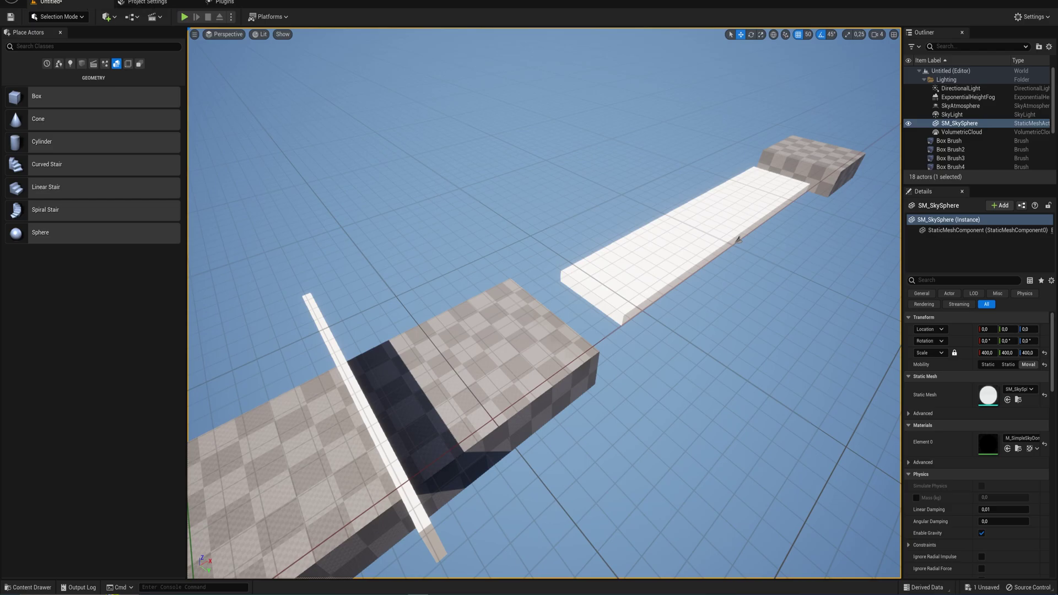
- Open the World Settings and inspect the description and value of Kill Z
click(77, 2)
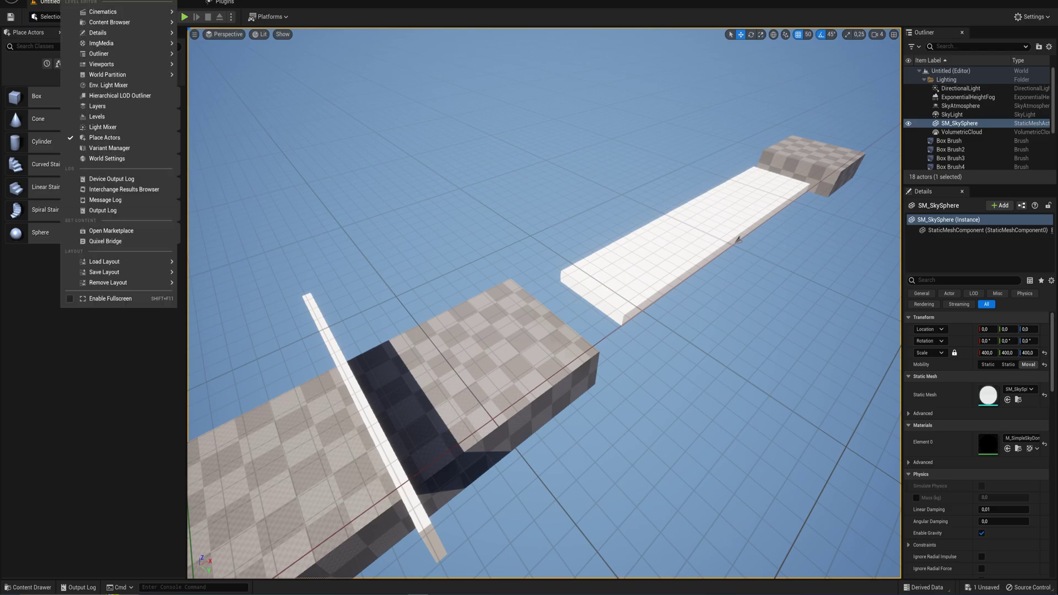
click(128, 159)
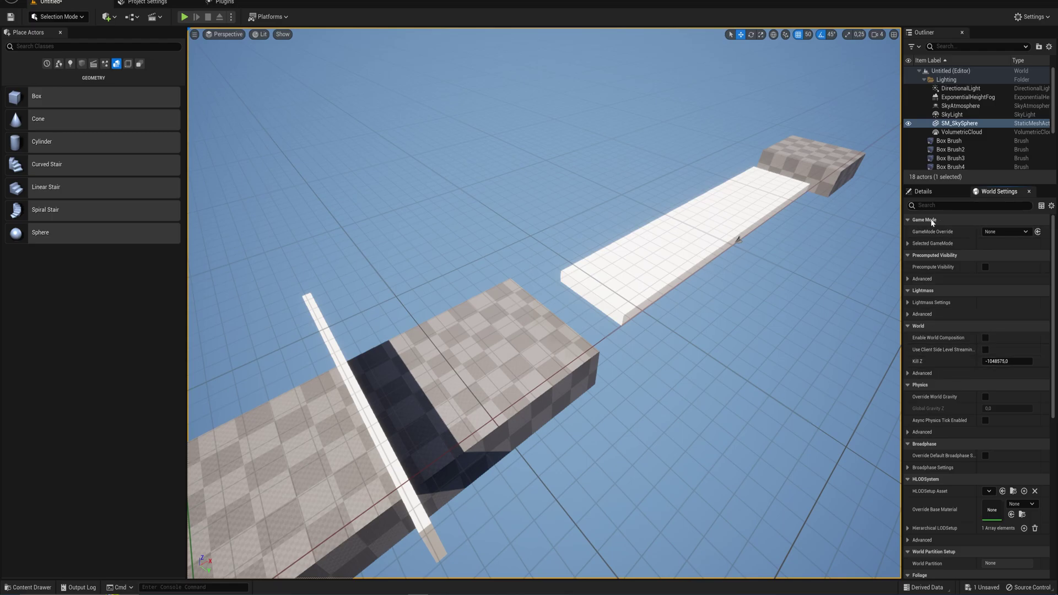
mouse_move(915, 364)
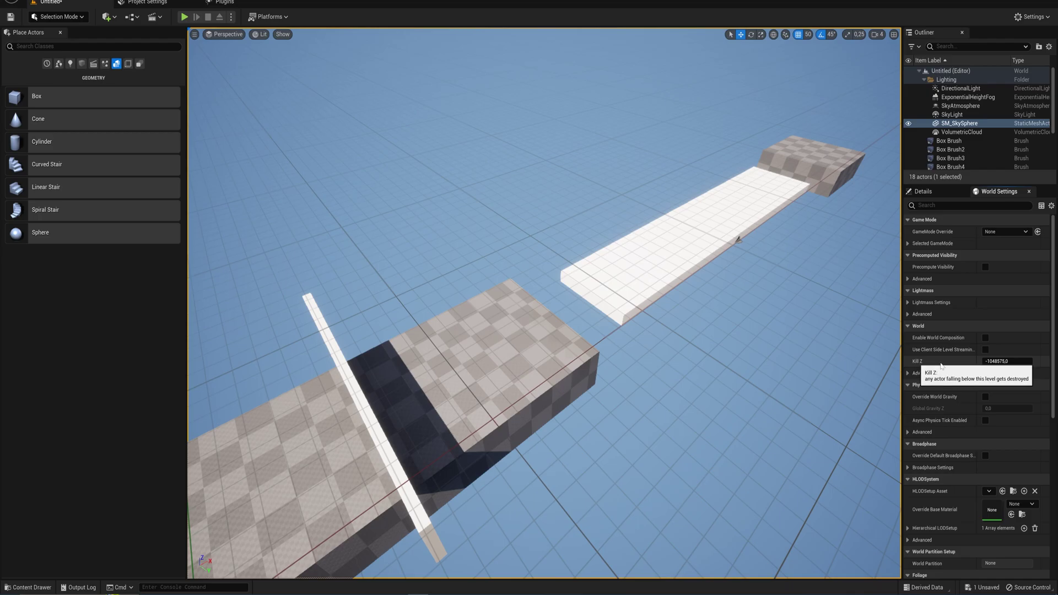
mouse_move(991, 361)
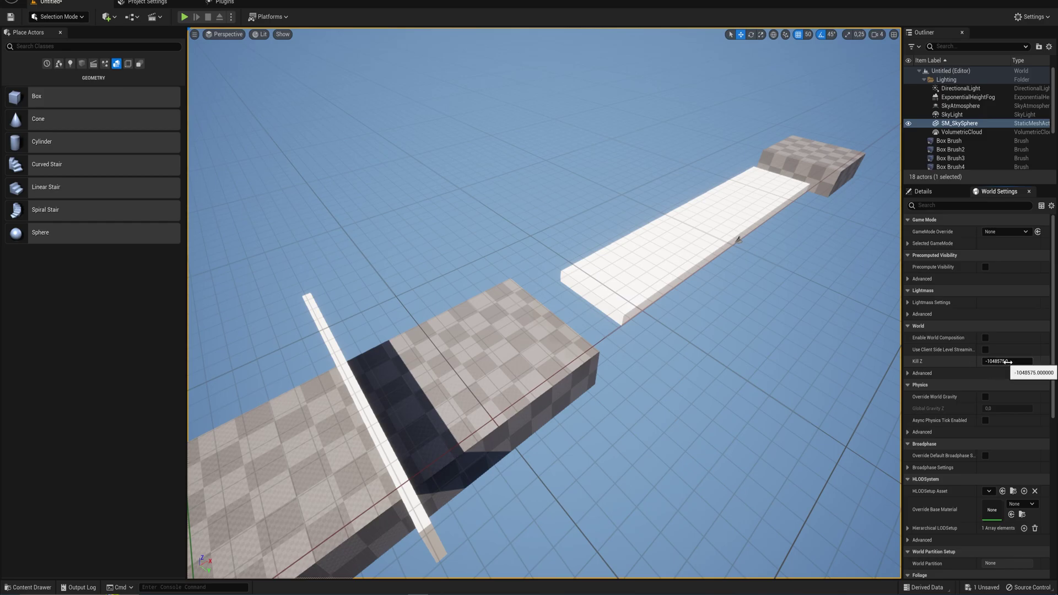
- Check the sweeper platform's location height and set the world's Kill Z to -1000
click(578, 363)
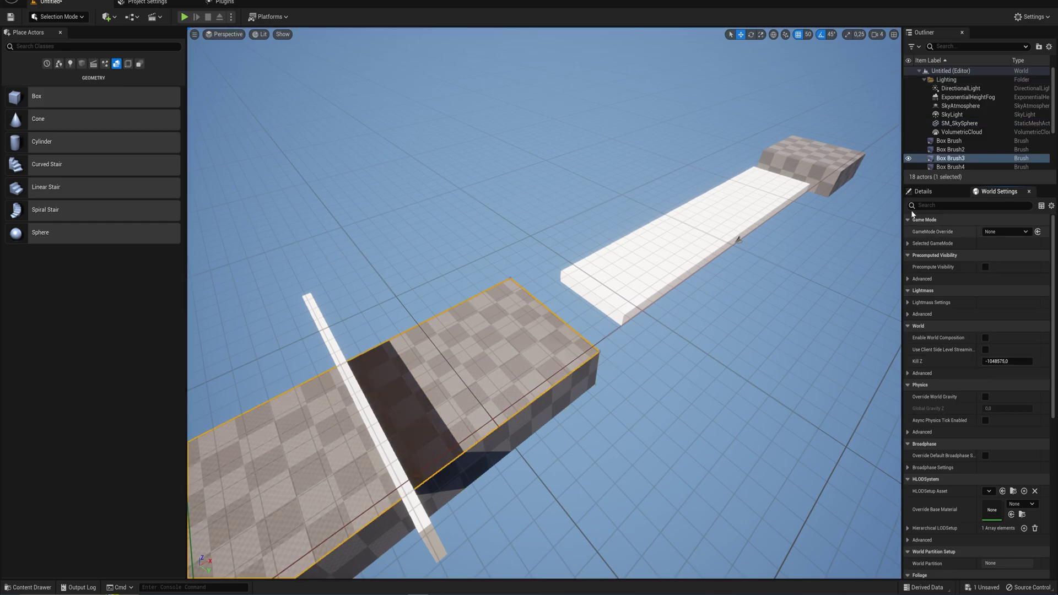
click(925, 193)
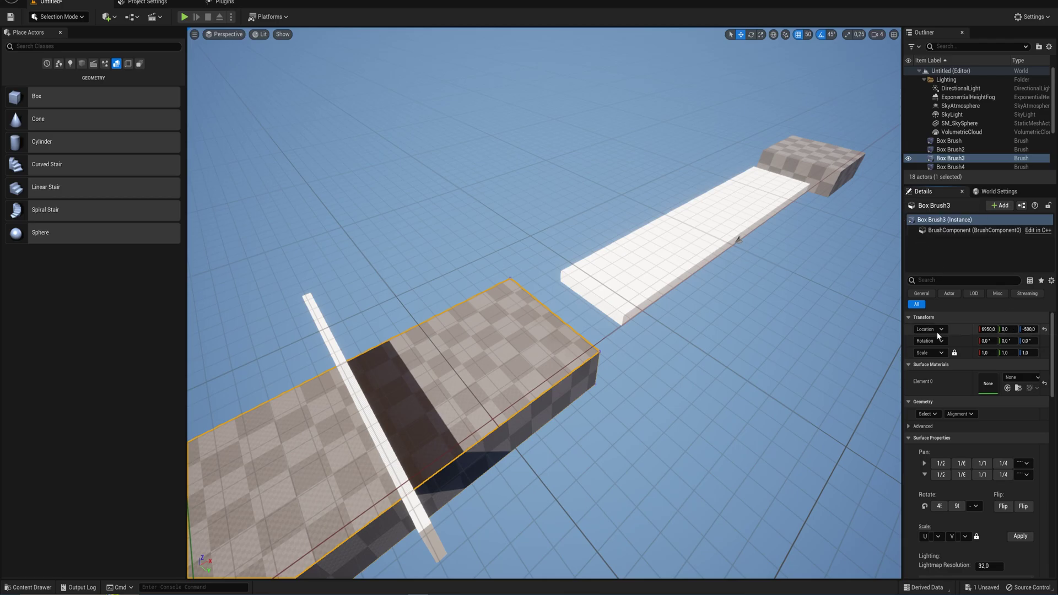
click(999, 192)
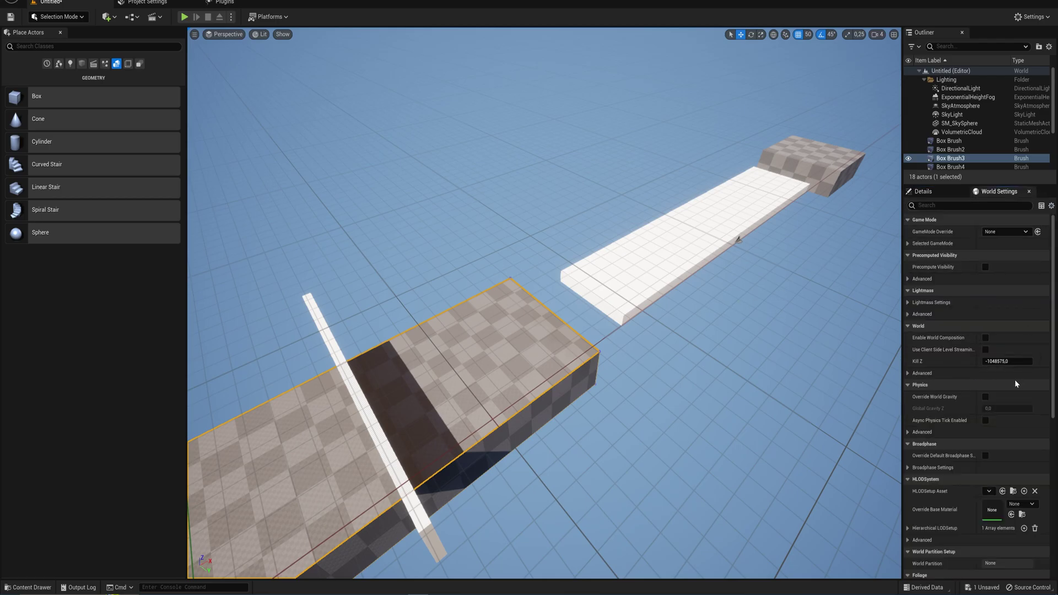
click(1008, 361)
text(-100)
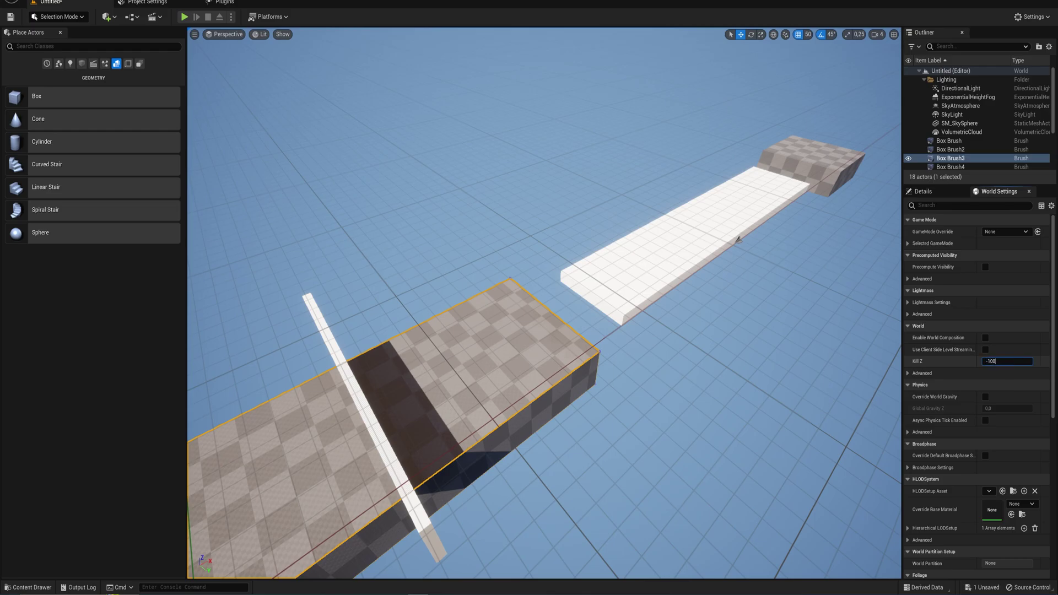
key(Return)
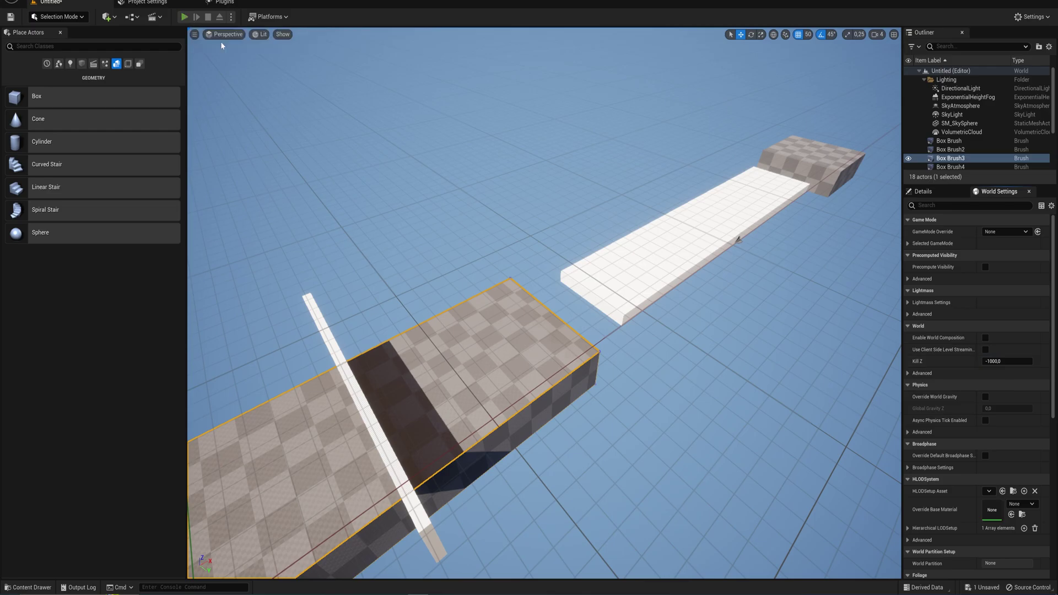
- Playtest falling off the platforms below the Kill Z height, stop the game and view the level from its start
click(184, 16)
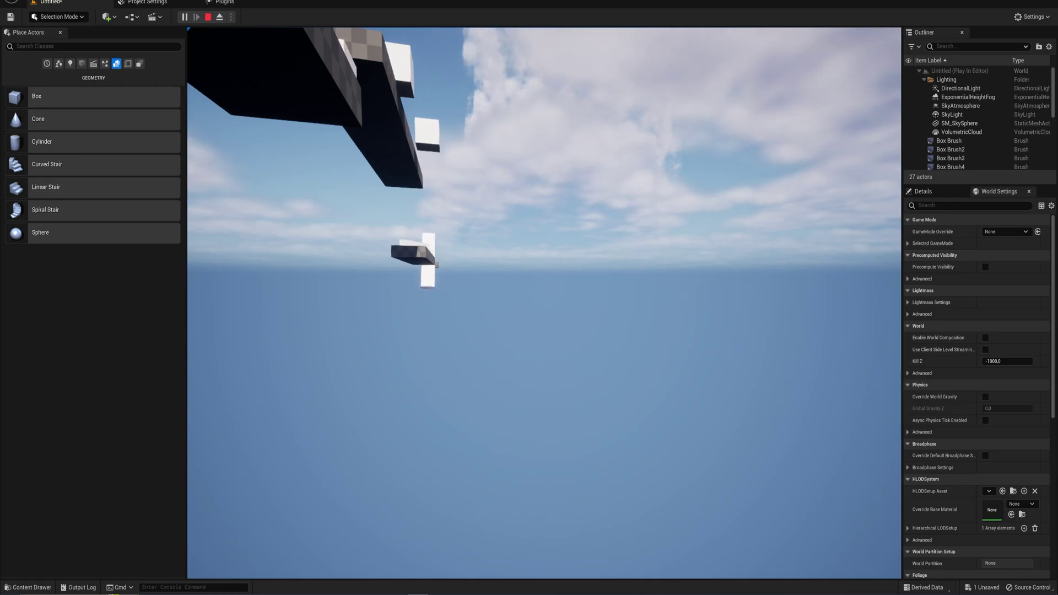
key(Escape)
key(s)
mouse_move(520, 262)
right_down()
mouse_move(498, 262)
mouse_move(498, 380)
mouse_move(465, 184)
mouse_move(542, 267)
mouse_move(546, 363)
mouse_move(498, 281)
mouse_move(515, 252)
right_up()
key(w)
key(e)
key(s)
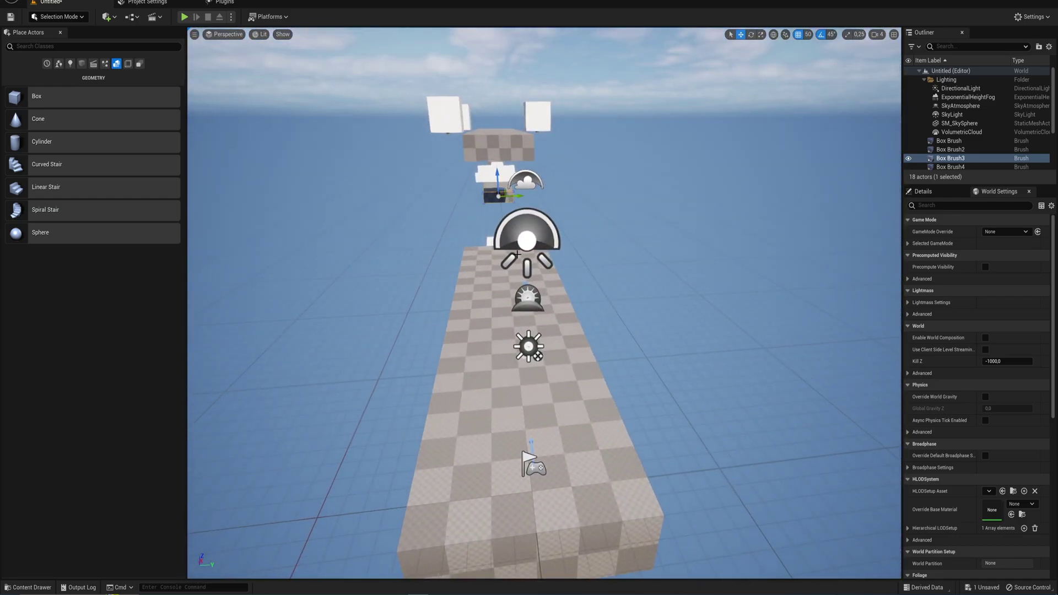
- Open the BP_ThirdPersonCharacter blueprint from the ThirdPerson folder and add an Event Destroyed node below the Event Tick nodes
key(ctrl+space)
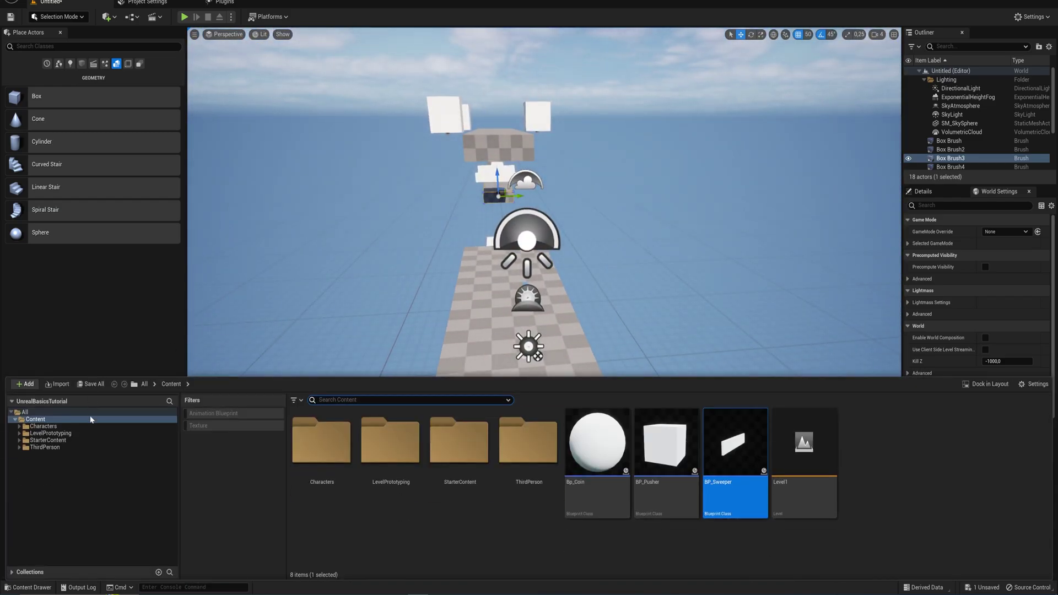
click(71, 448)
double_click(295, 458)
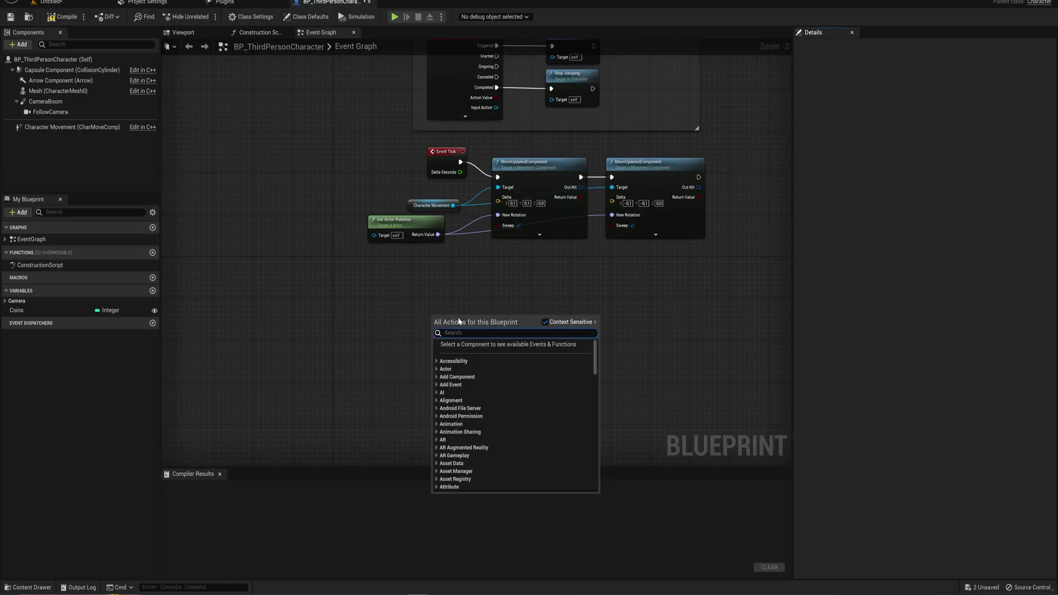
text(dest)
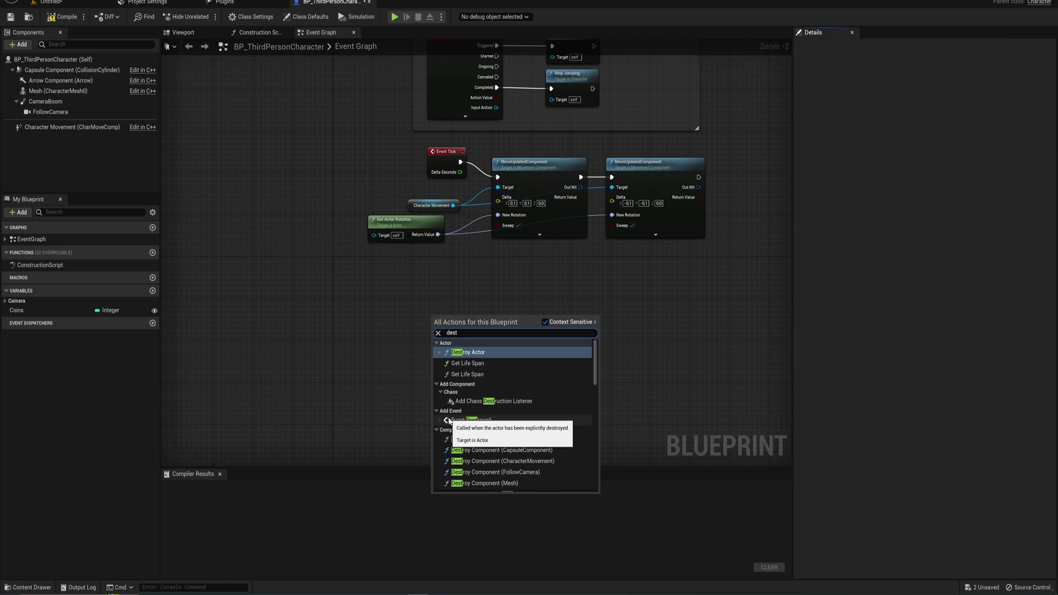
click(457, 420)
scroll(491, 298, up, 2)
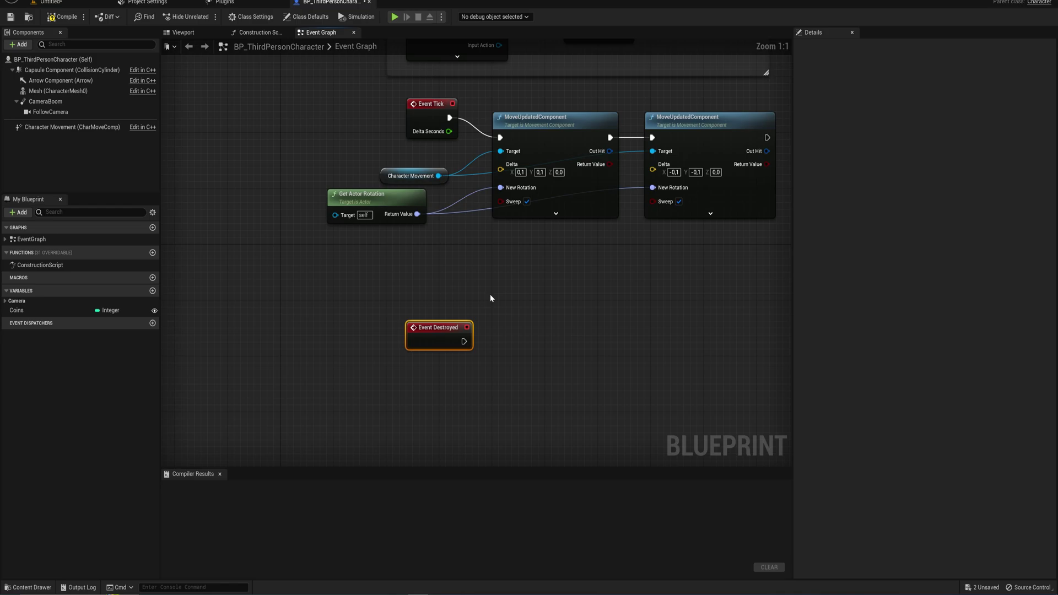
right_drag(492, 298, 431, 251)
drag(342, 241, 432, 308)
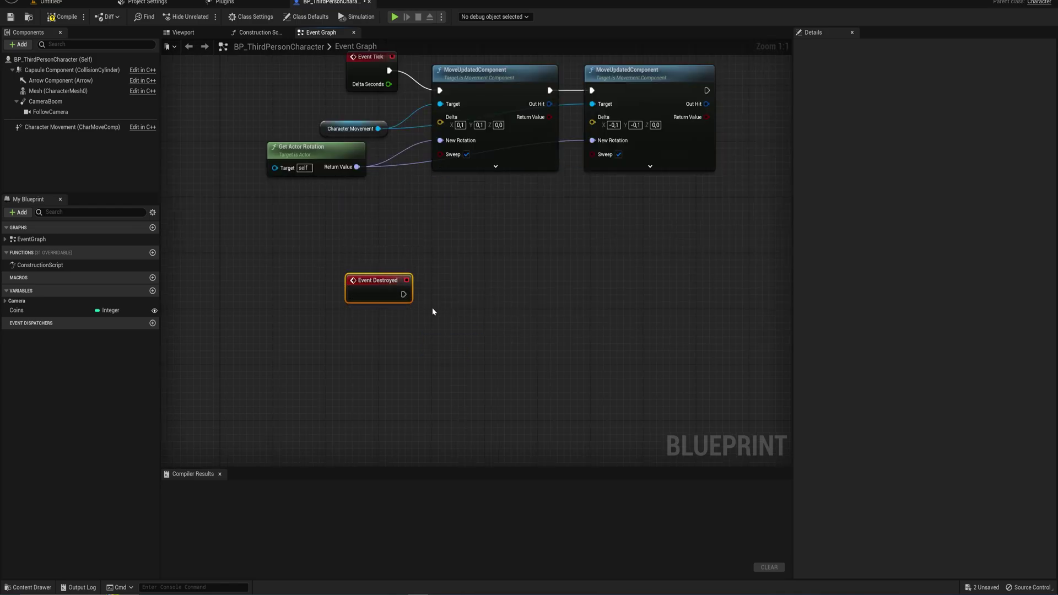
- Try connecting an Open Level (by Object Reference) node to Event Destroyed and look through the levels it offers
drag(403, 294, 438, 296)
text(open level)
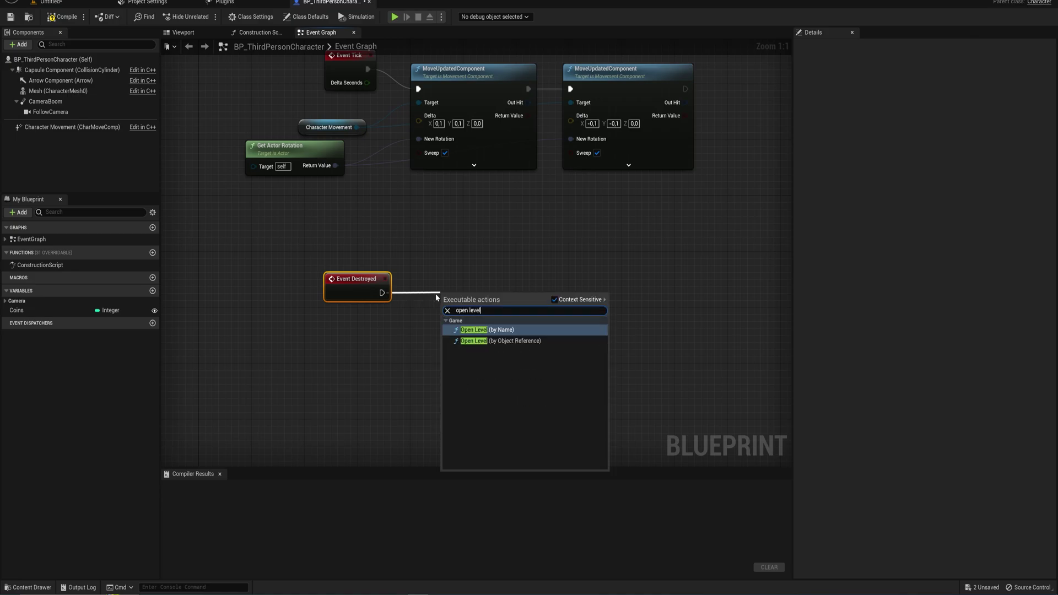
key(Down)
key(Up)
key(Down)
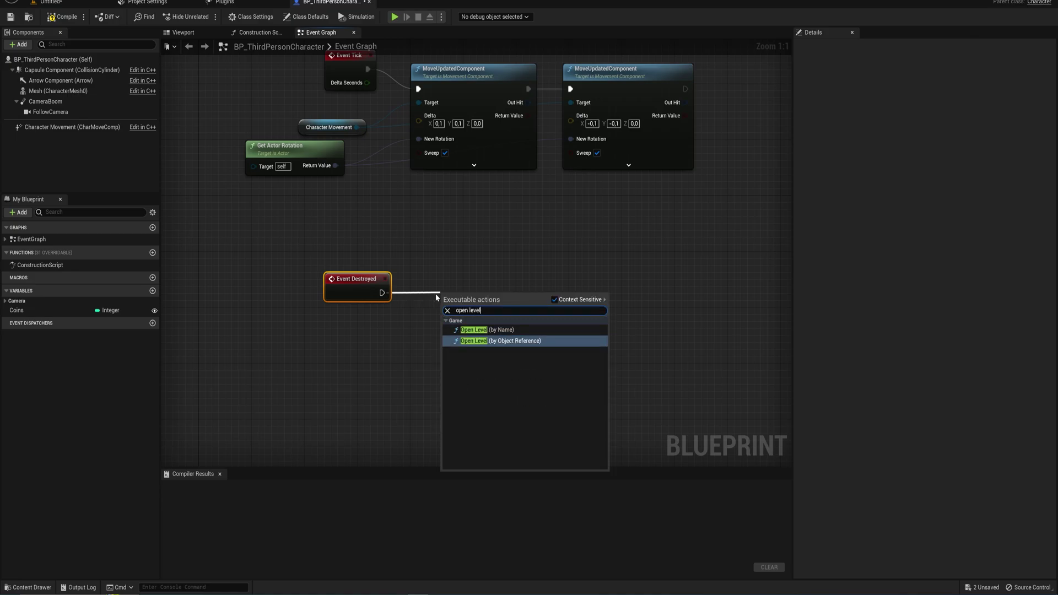
key(Return)
drag(475, 326, 533, 323)
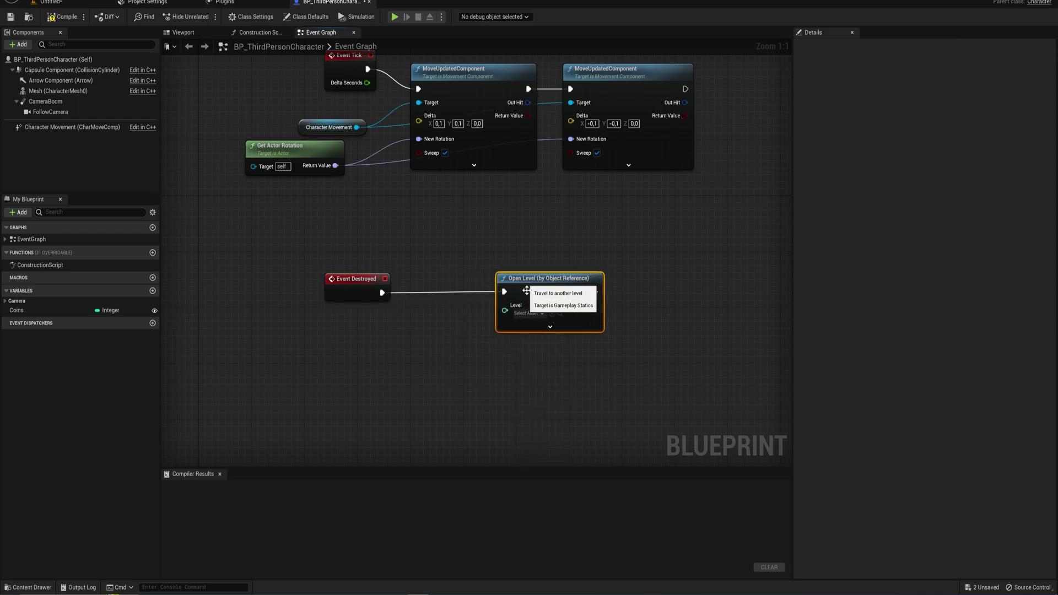
click(529, 313)
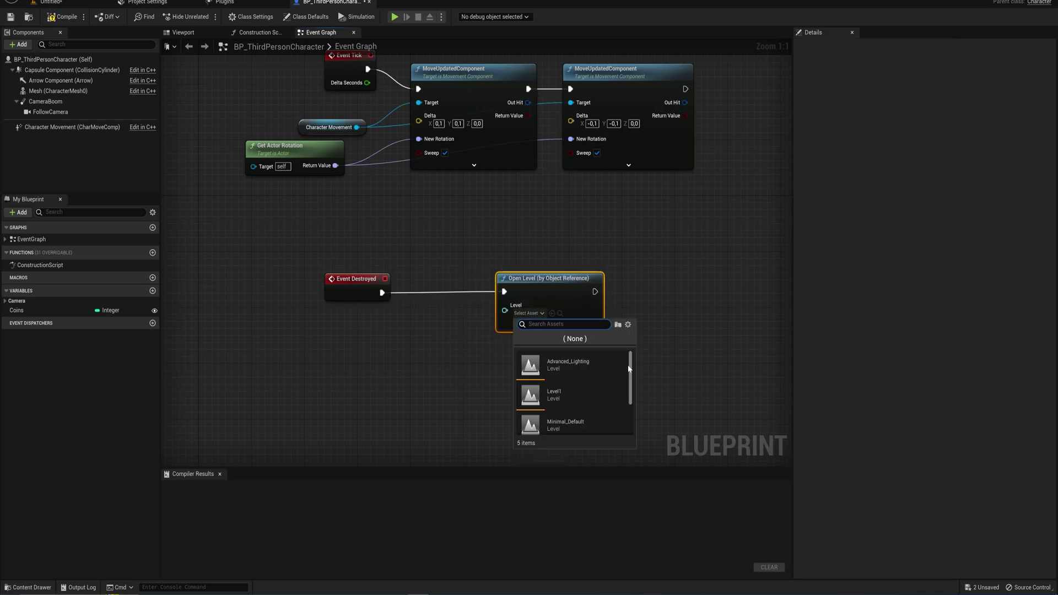
drag(632, 383, 623, 325)
click(413, 375)
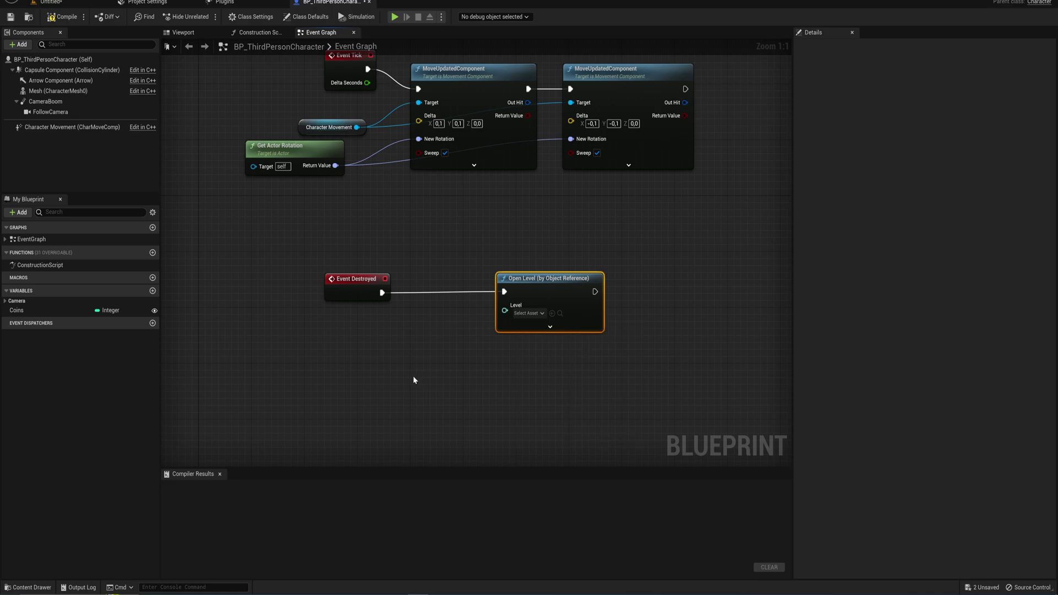
- Insert a Get Current Level Name node after Event Destroyed and delete the Open Level (by Object Reference) node
right_click(332, 341)
text(ge)
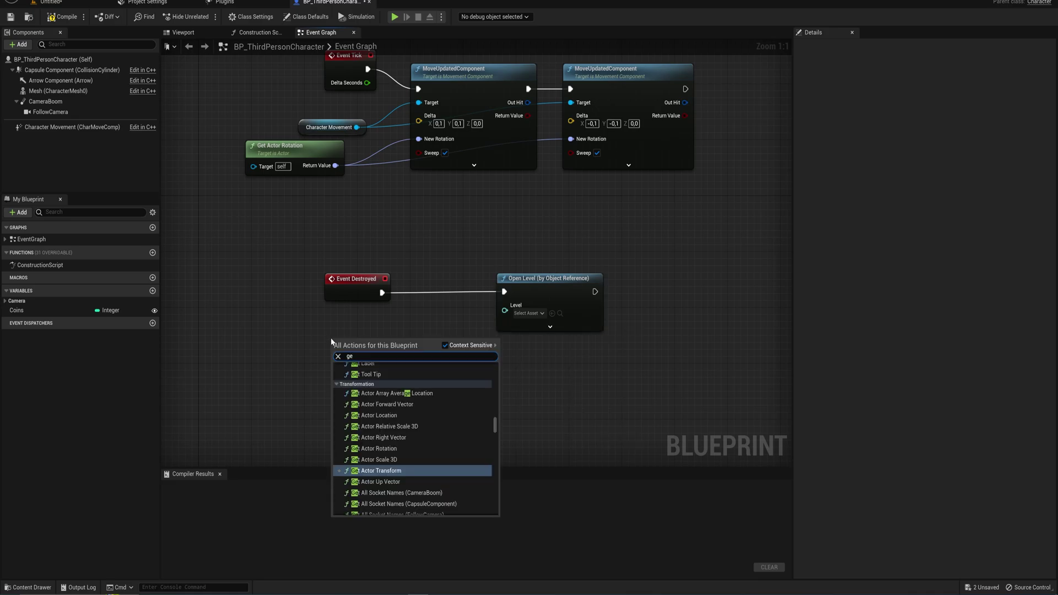
text(t current level)
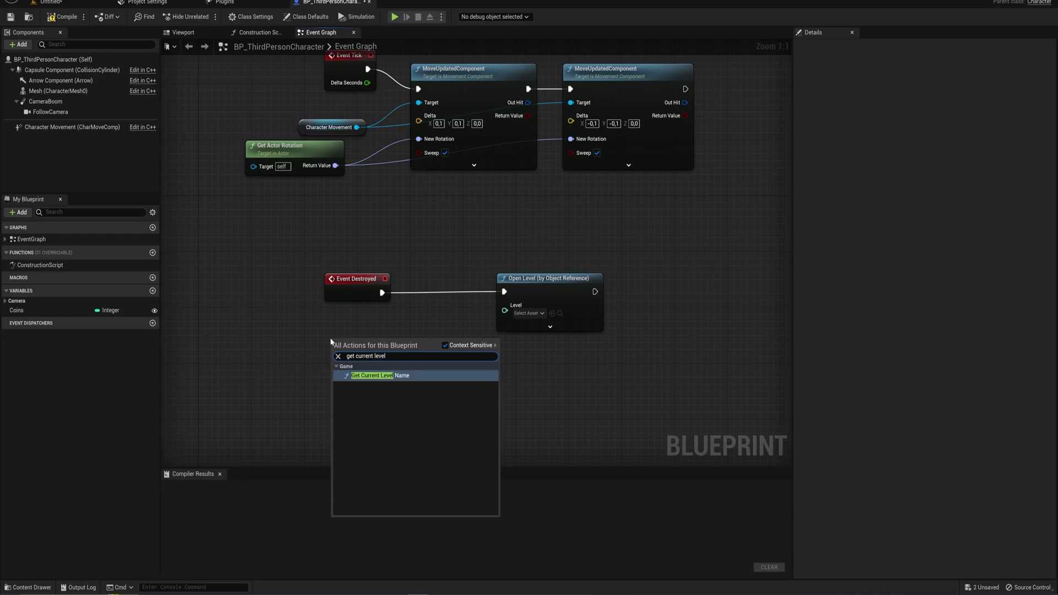
key(Return)
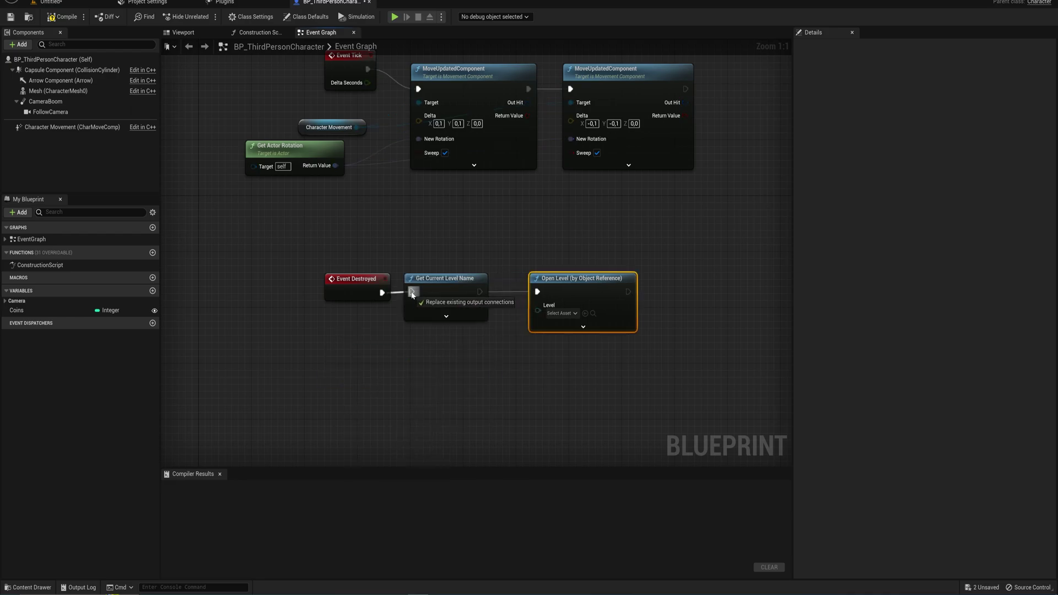
drag(483, 297, 588, 284)
key(Delete)
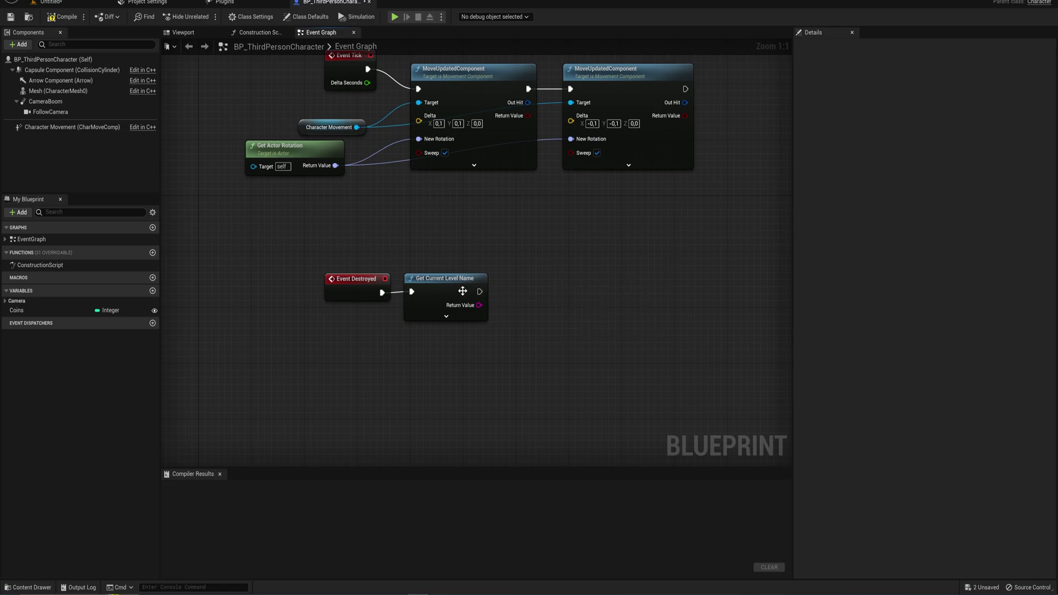
- Connect Get Current Level Name to an Open Level (by Name) node, feed its Return Value into Level Name and compile the blueprint
drag(478, 291, 551, 289)
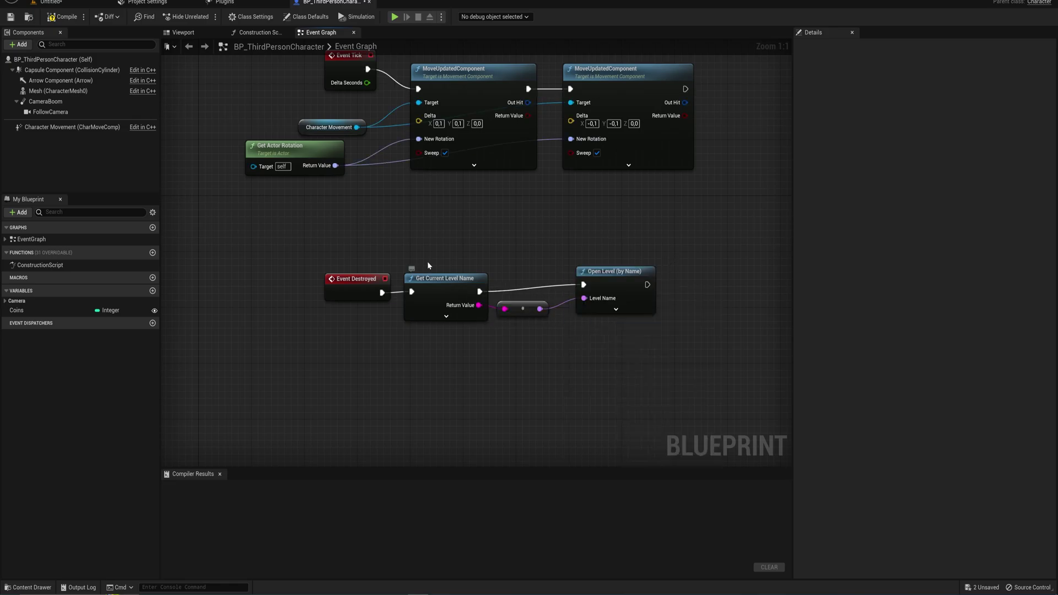
drag(288, 251, 655, 330)
drag(446, 363, 462, 265)
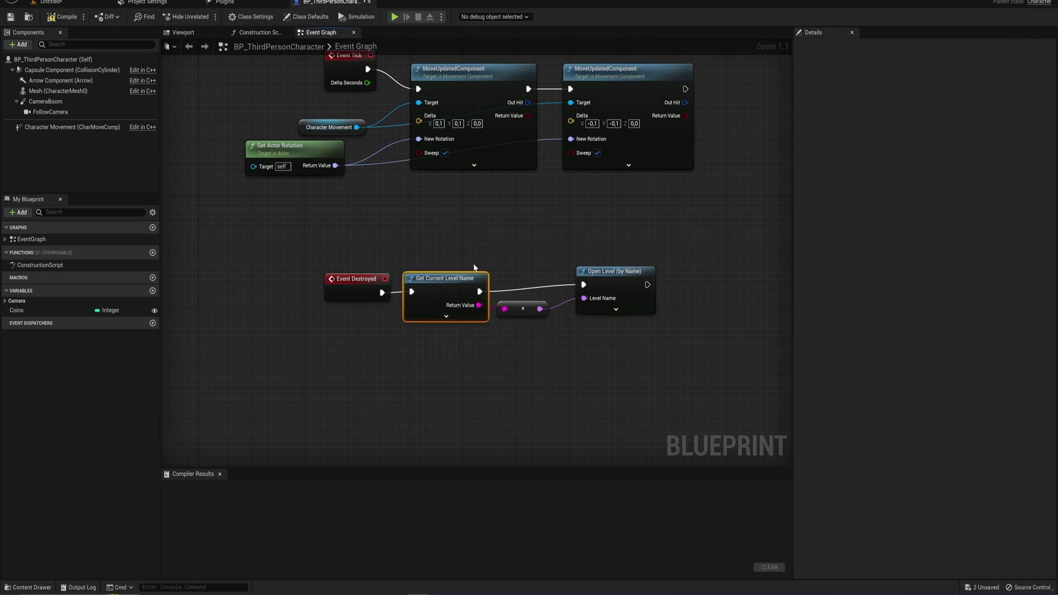
drag(520, 241, 643, 359)
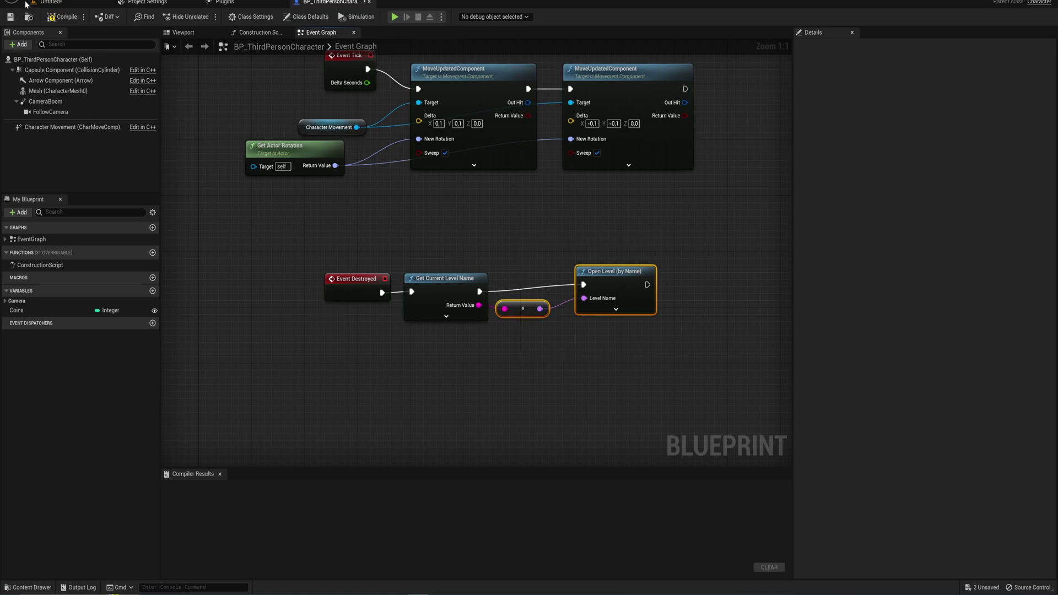
click(63, 18)
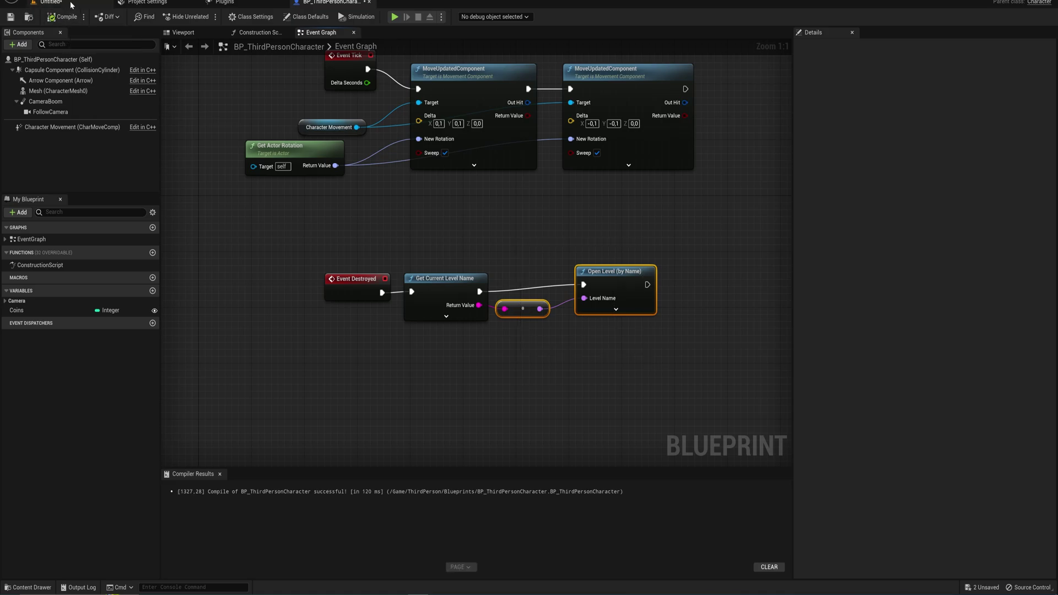
- Return to the level, play it and fall off the platform to test the level restart
click(51, 3)
click(184, 16)
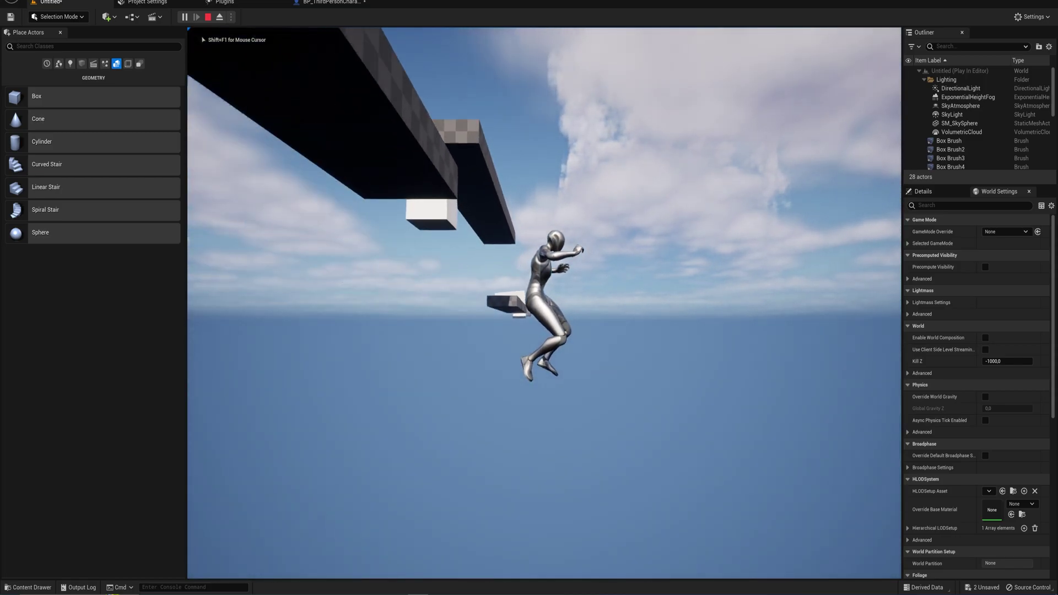
key(w)
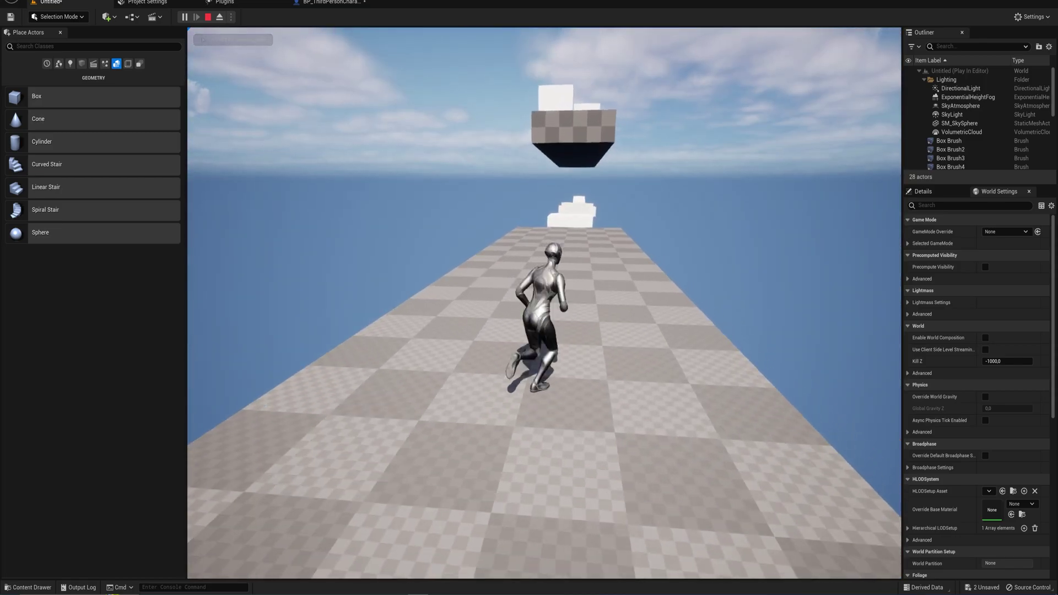